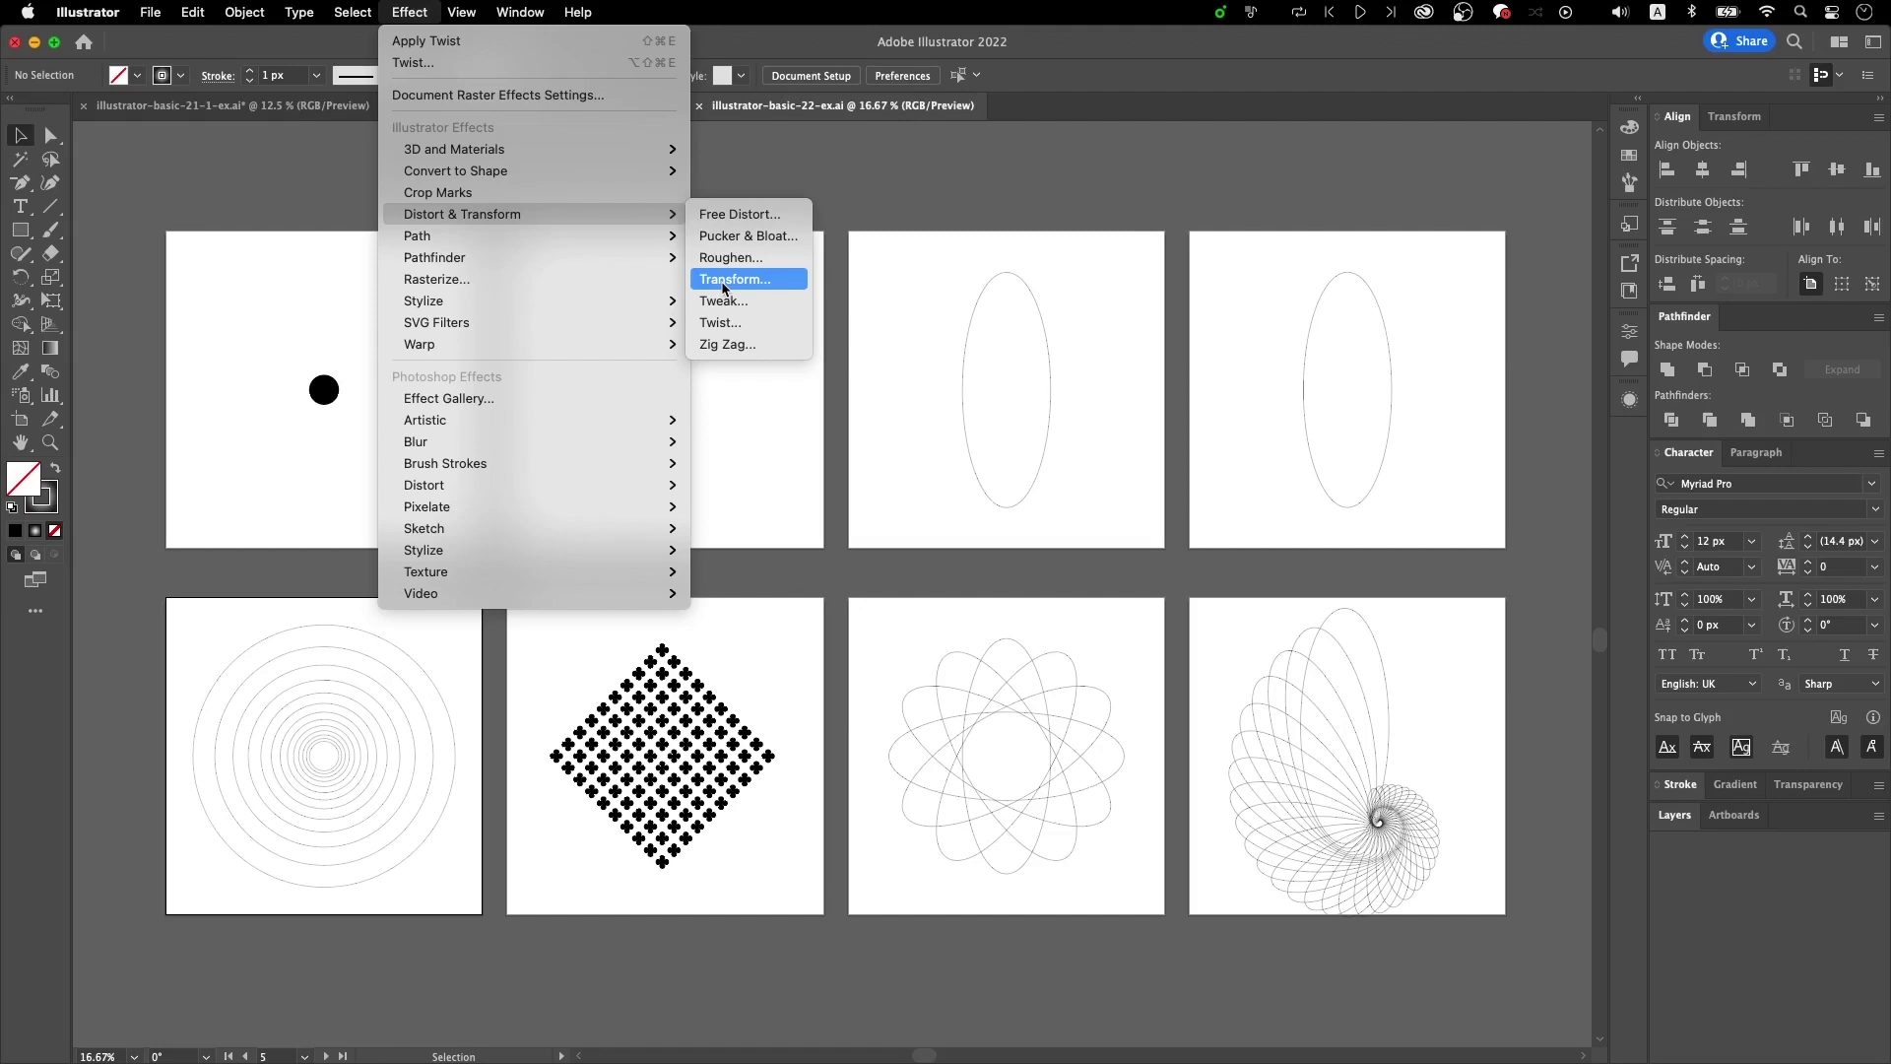
- Swap the fill and stroke of the black circle on the first artboard so it has only a black outline
click(953, 230)
scroll(166, 407, up, 2)
drag(320, 481, 402, 137)
drag(315, 364, 712, 729)
click(754, 471)
scroll(753, 471, down, 2)
drag(719, 370, 516, 213)
scroll(686, 431, up, 1)
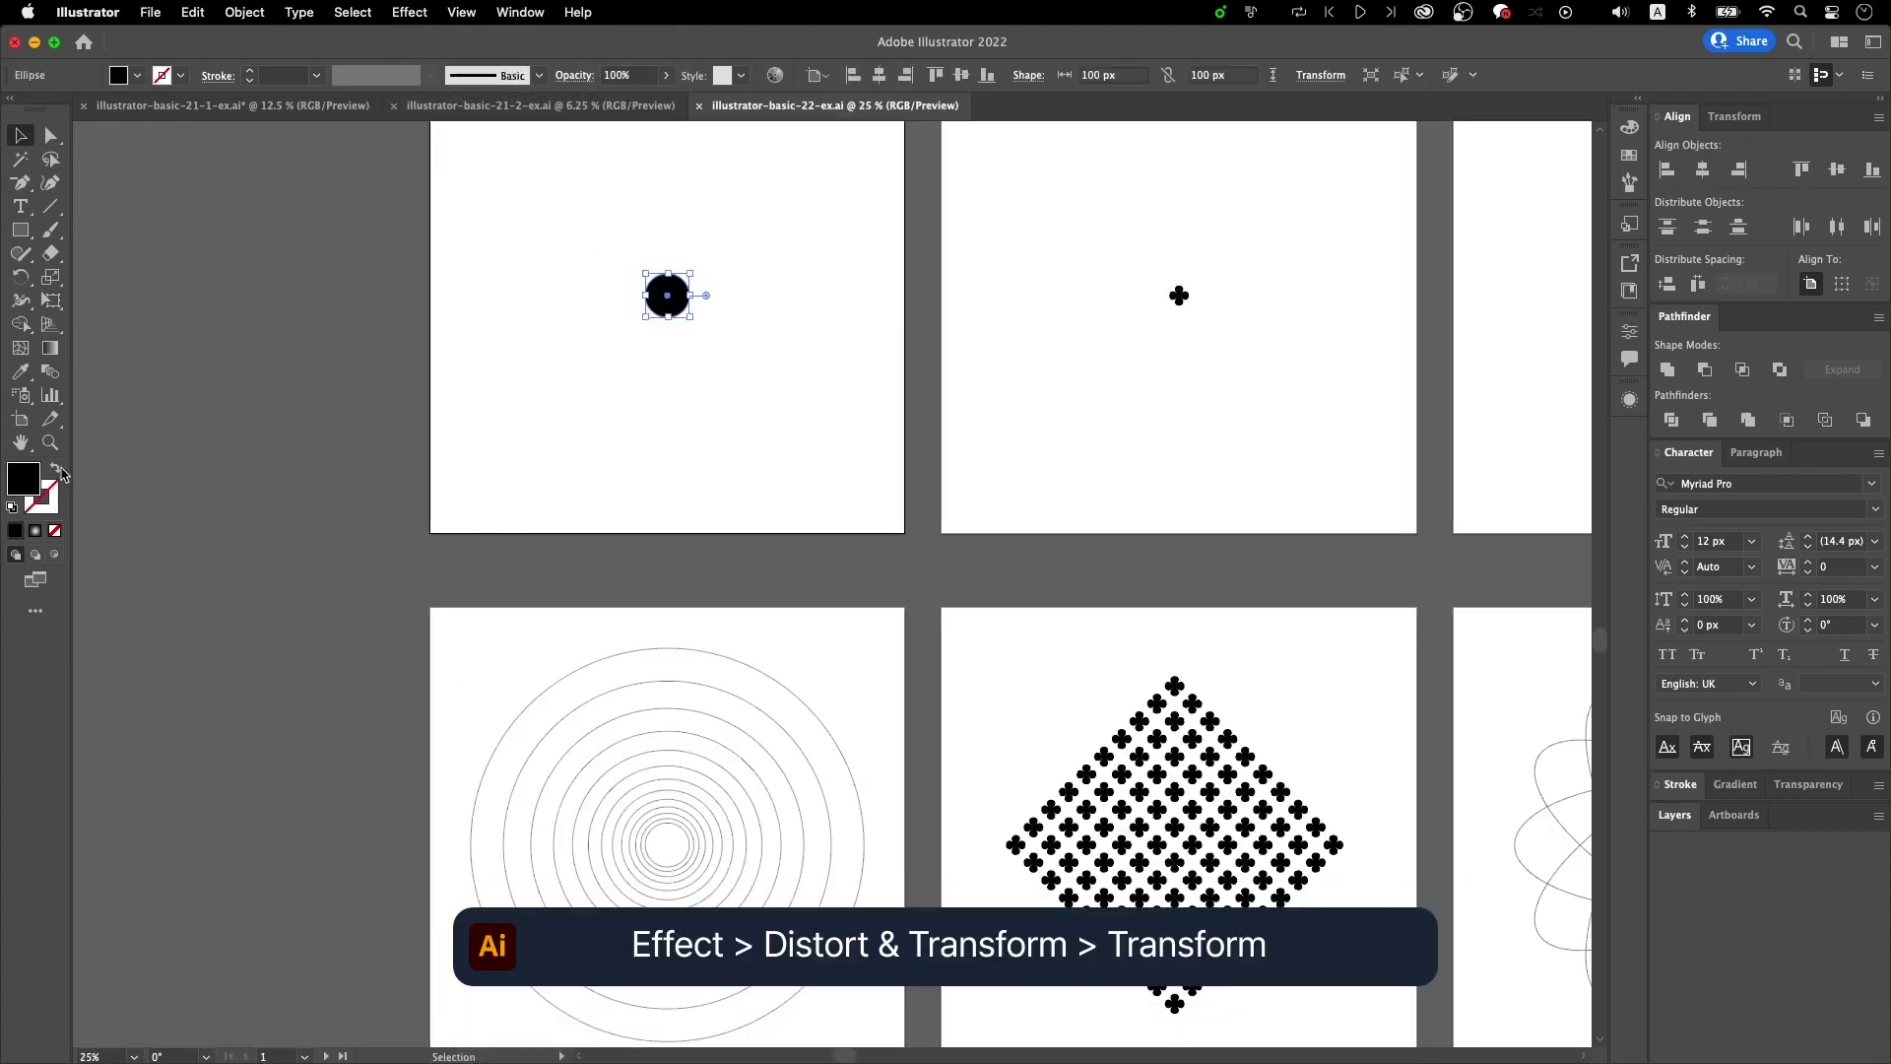
click(56, 471)
drag(804, 369, 517, 209)
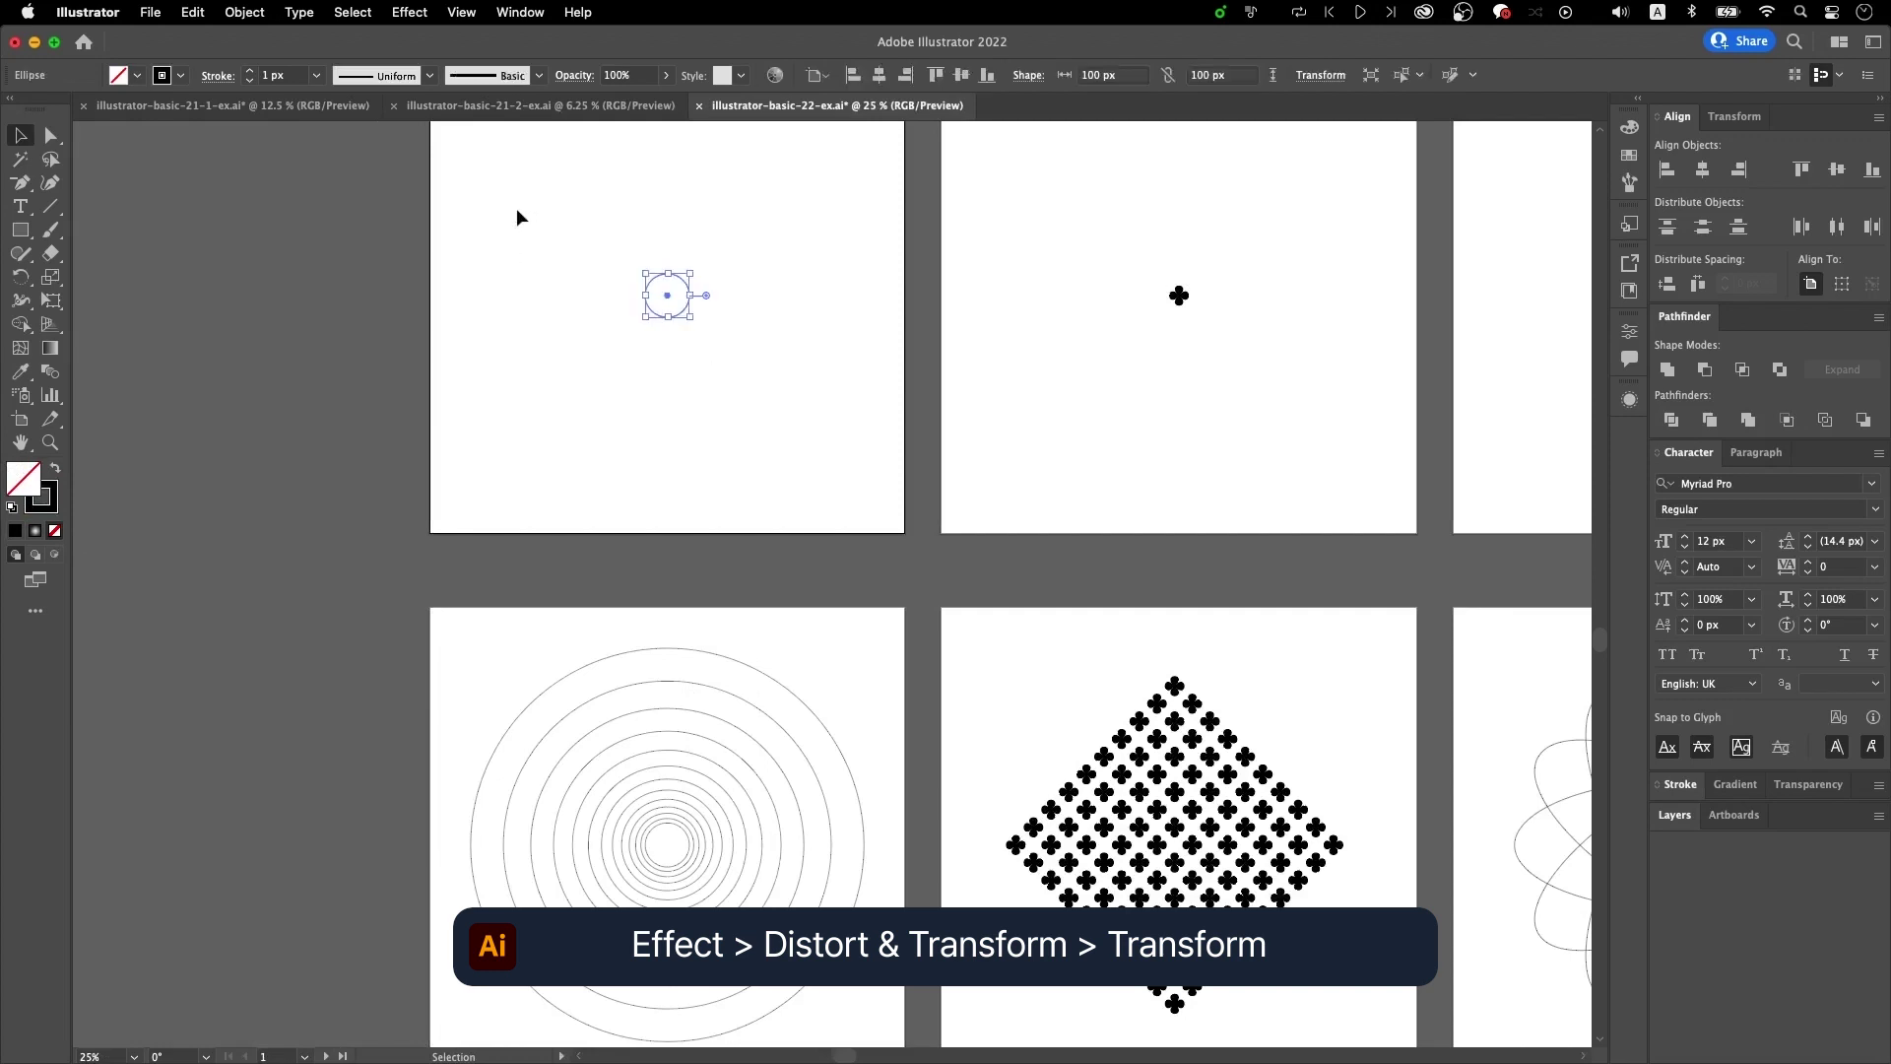
- Start a Distort & Transform > Transform effect on the circle and set its horizontal and vertical scale to 110%
click(410, 13)
mouse_move(504, 216)
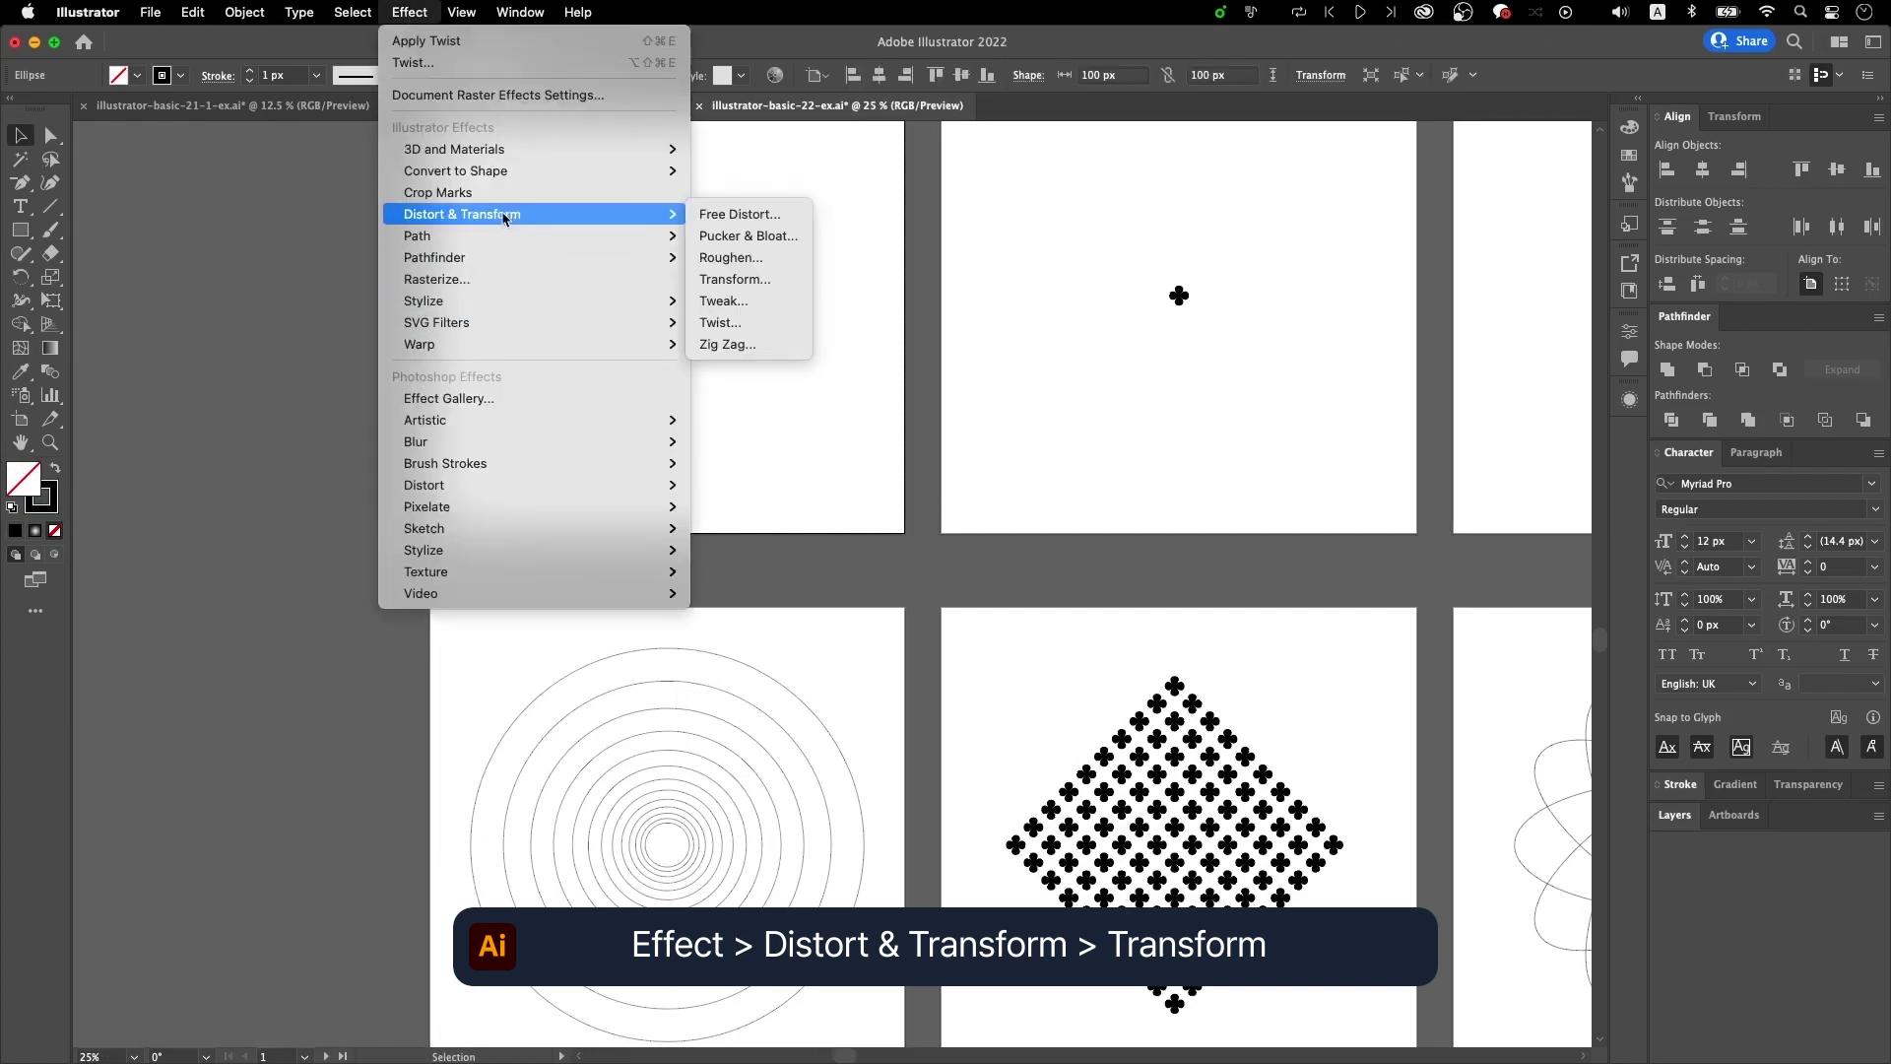
click(734, 280)
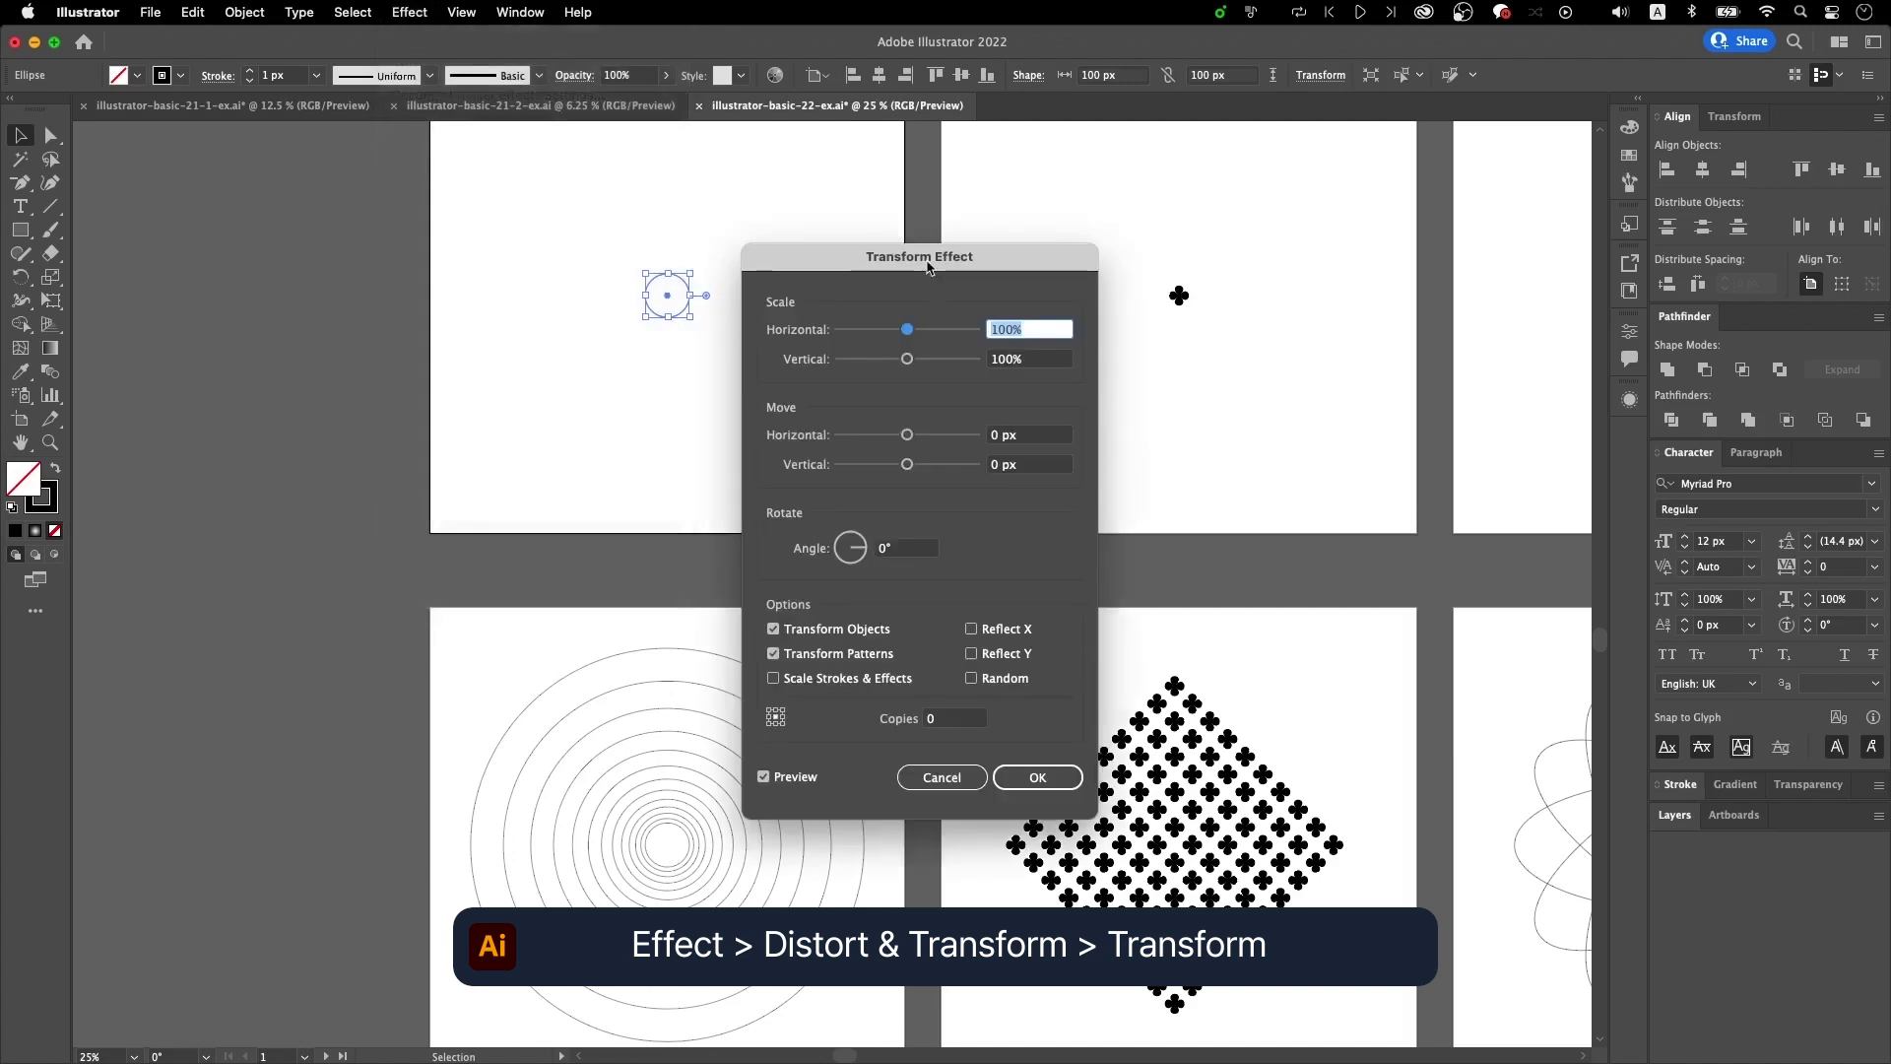
drag(927, 262, 1406, 311)
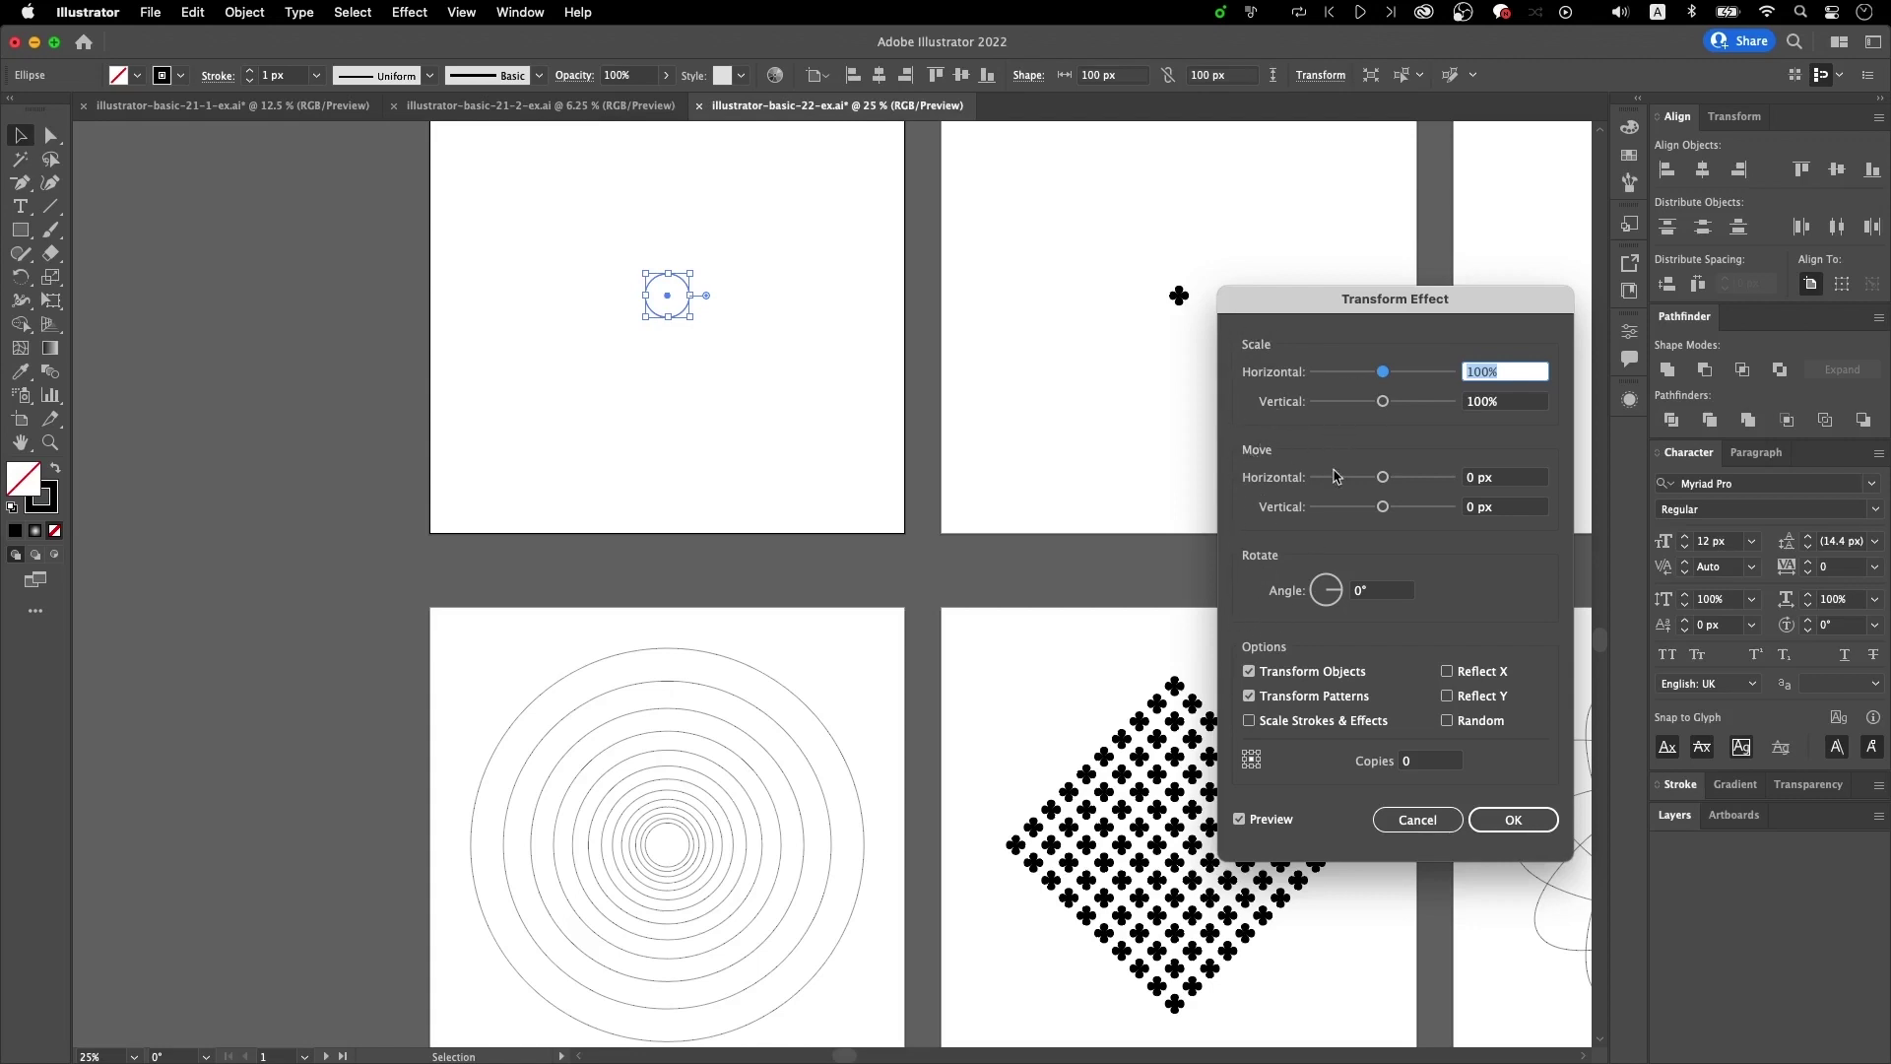
click(1545, 371)
key(BackSpace)
text(1)
key(Tab)
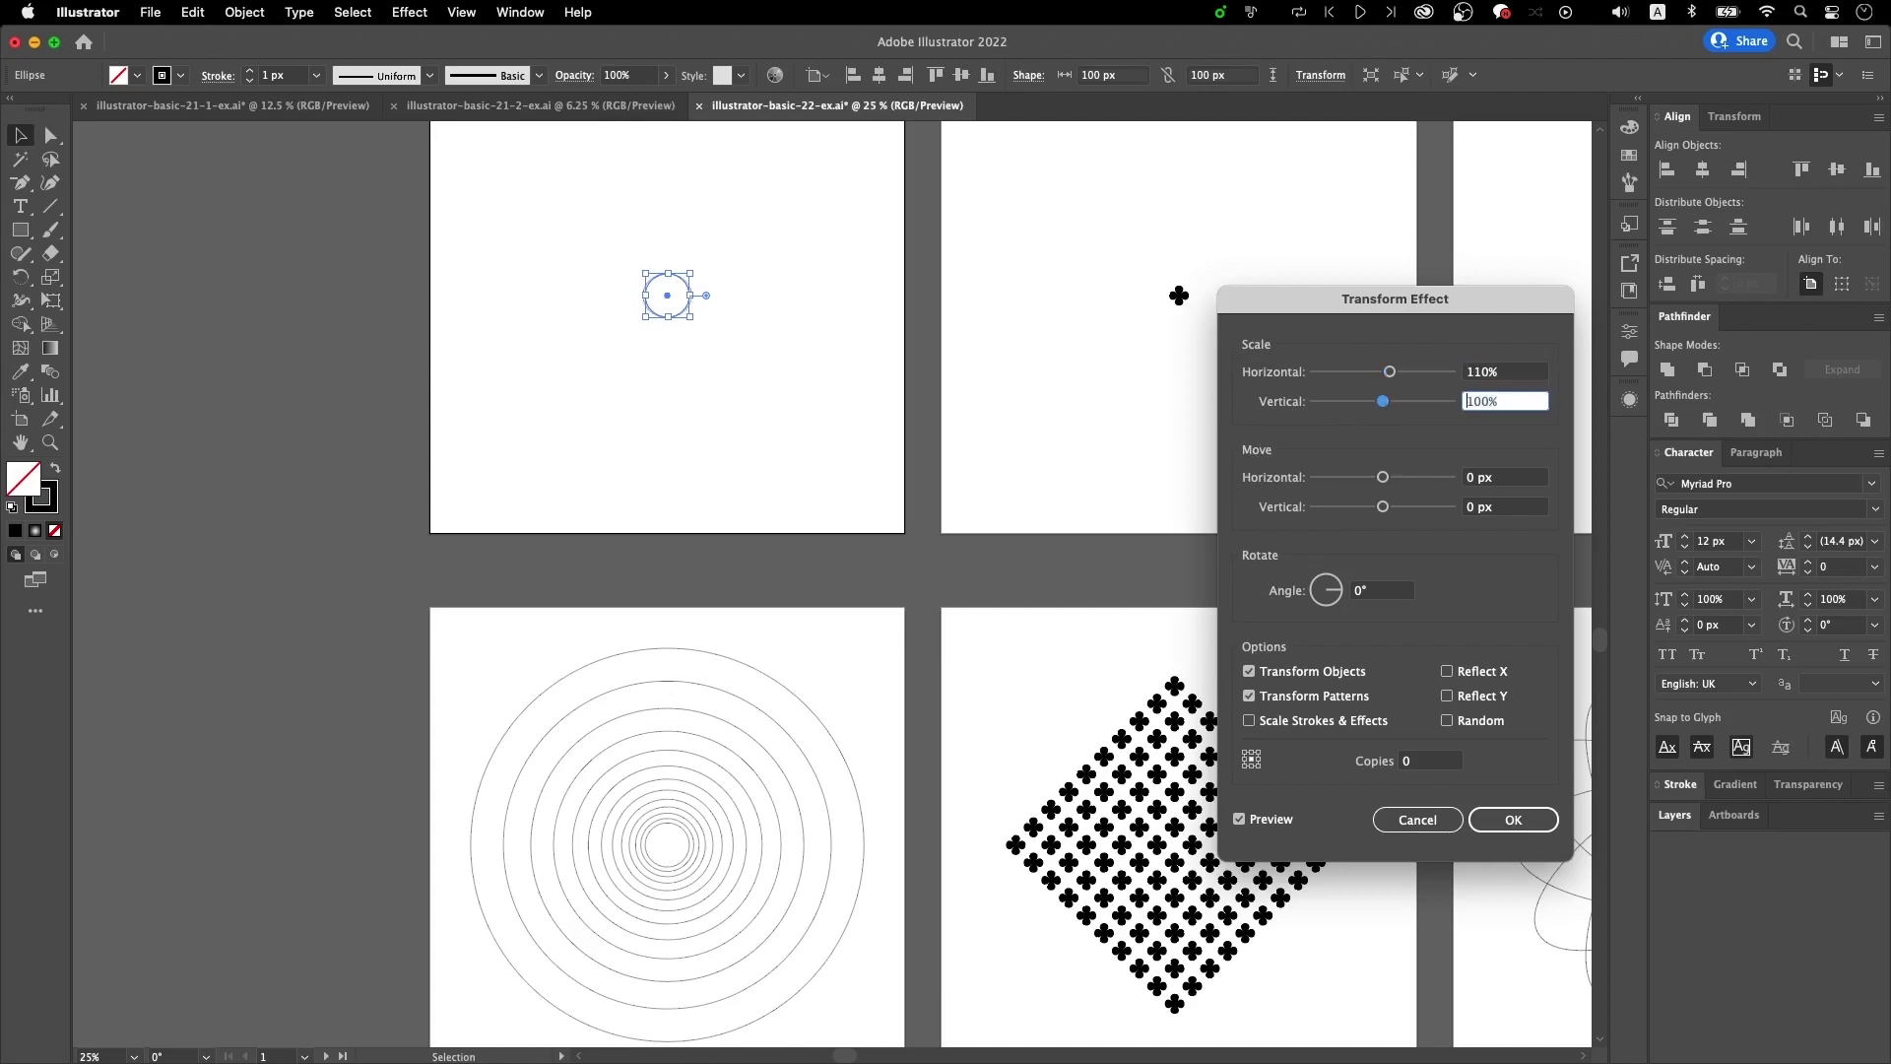
key(BackSpace)
text(1)
key(Tab)
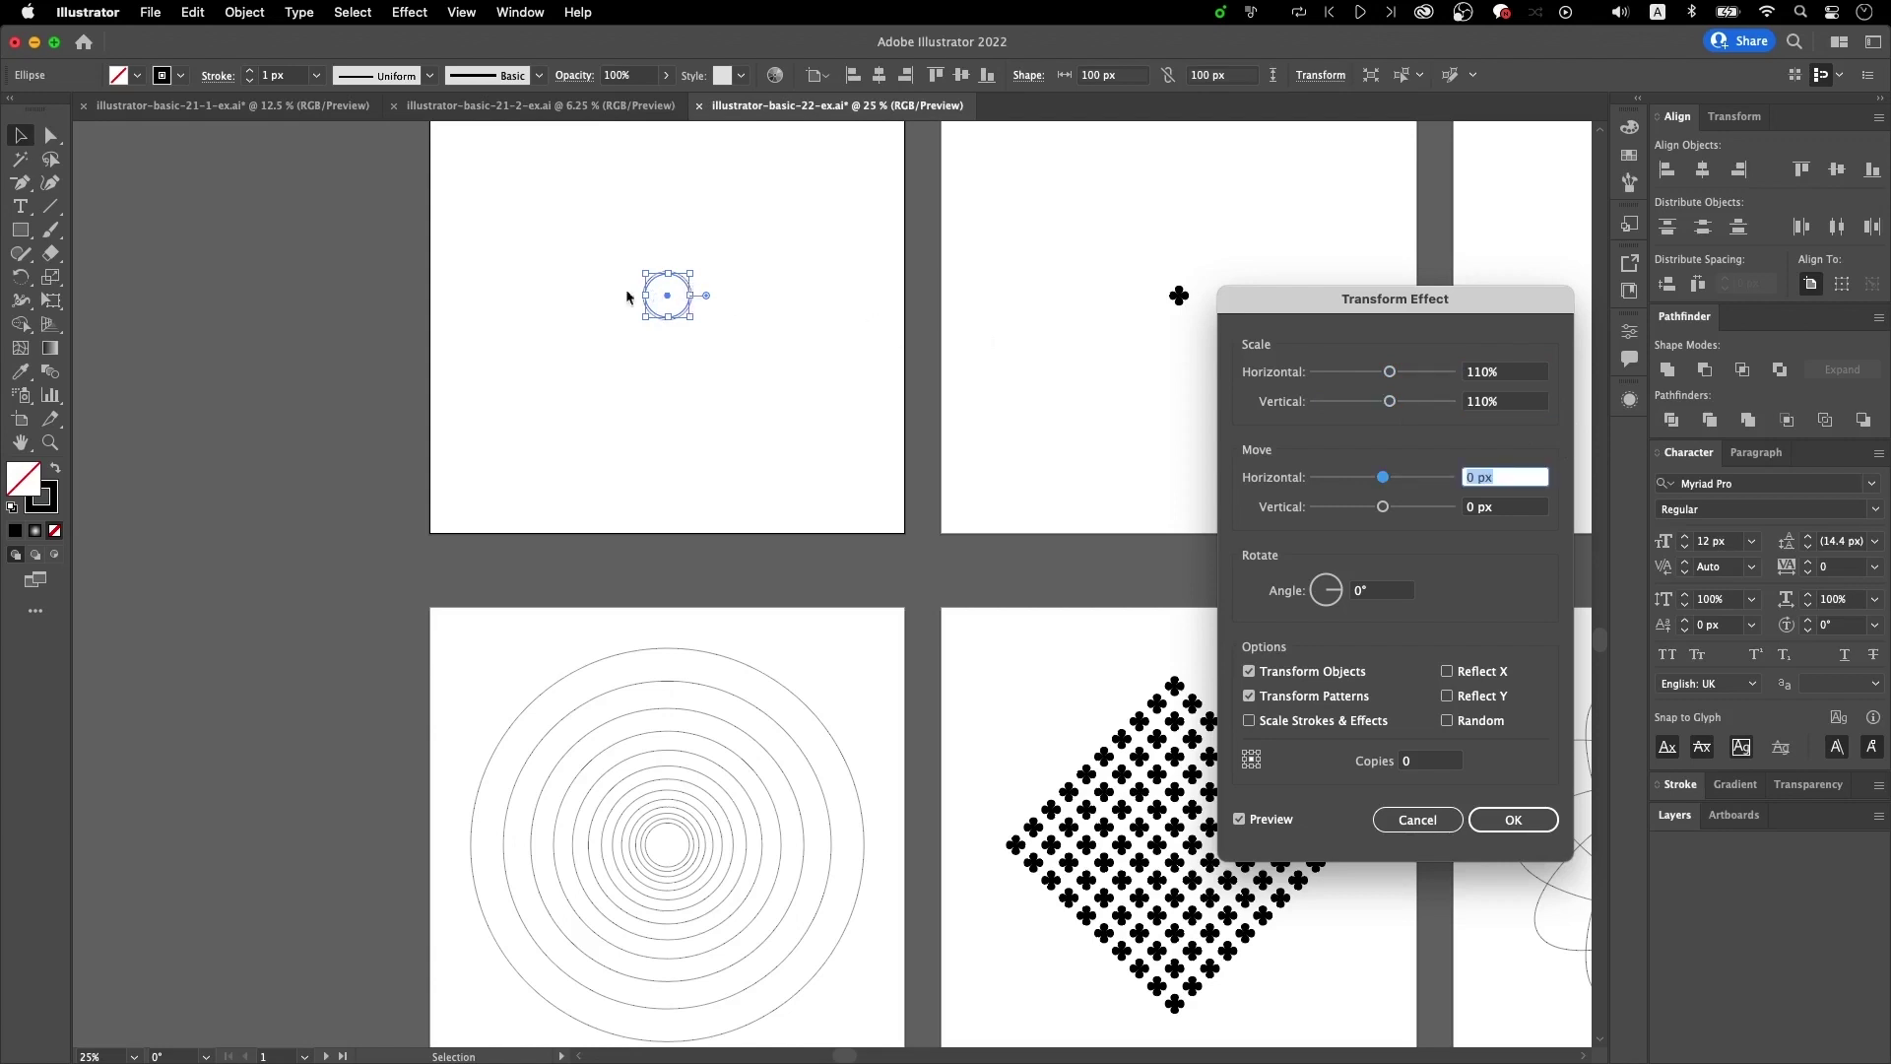
- Set the effect's horizontal and vertical scale to 140% with 5 copies, apply it and deselect the circle
drag(1483, 375, 1472, 403)
text(4)
text(4)
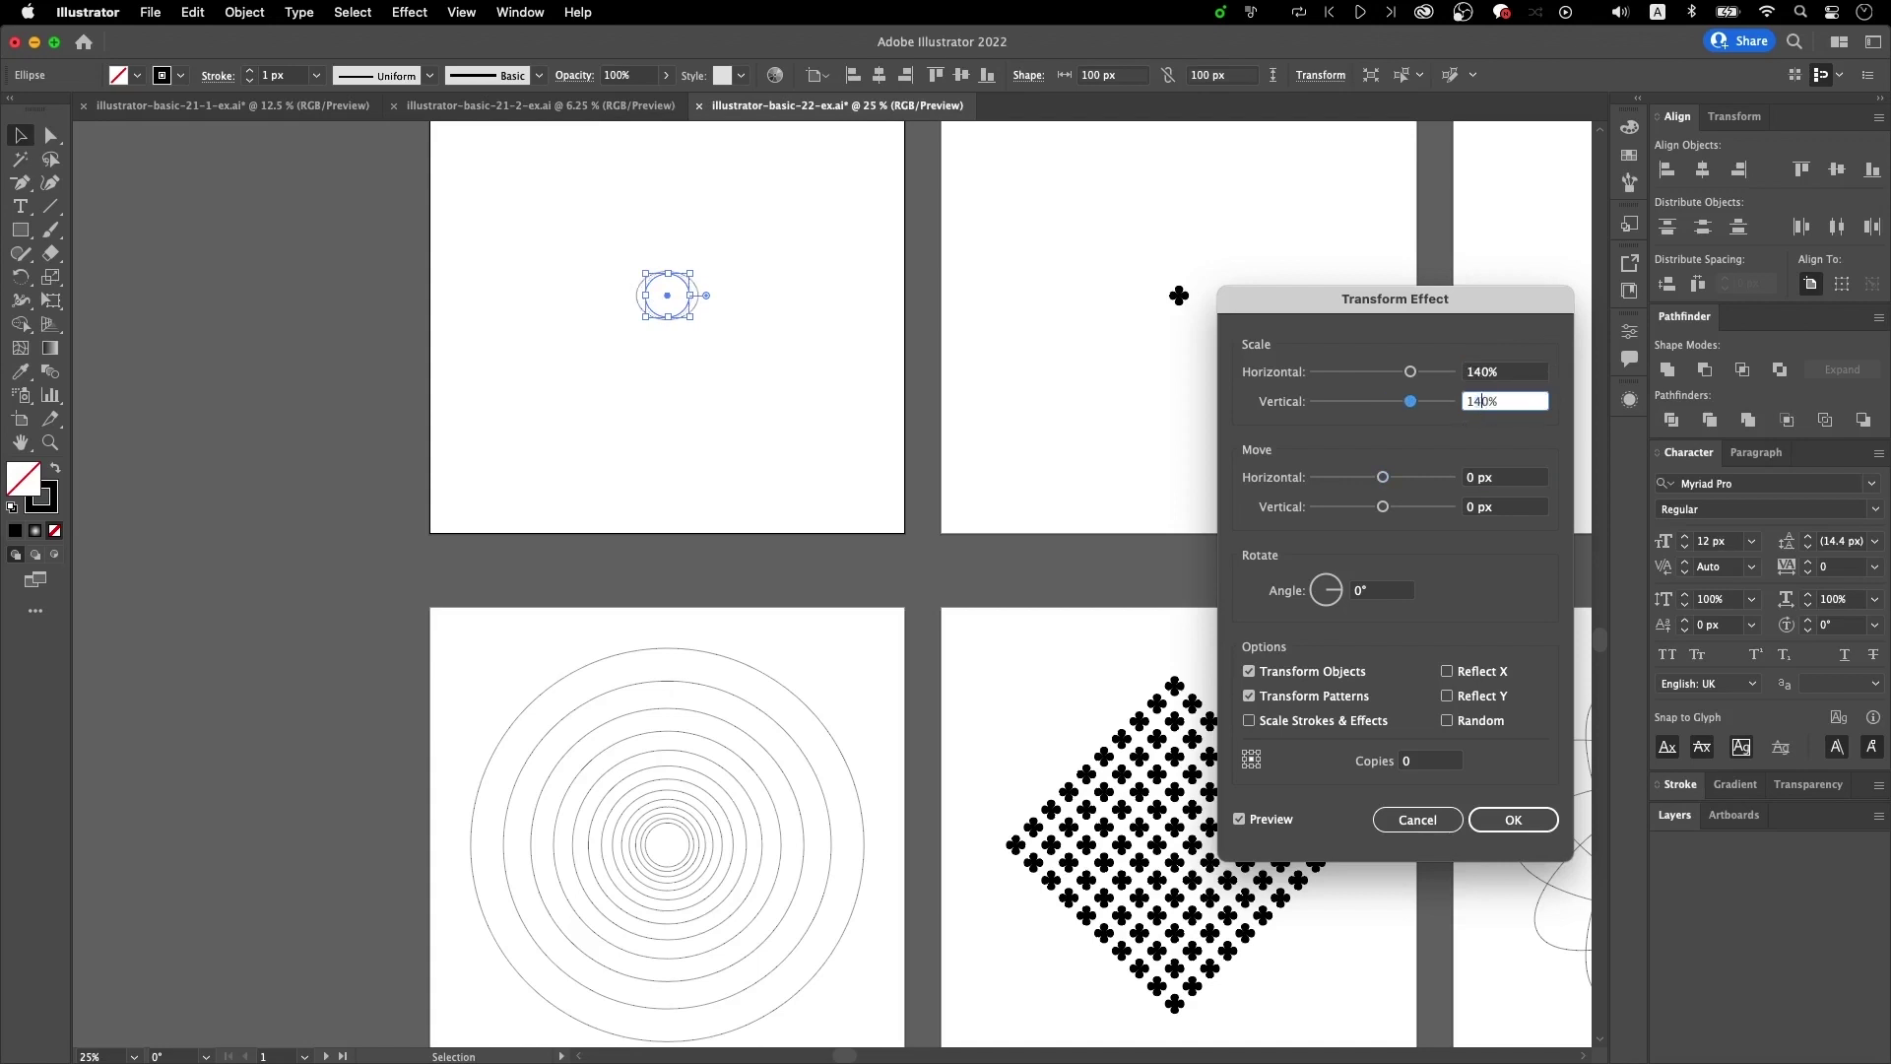
key(Tab)
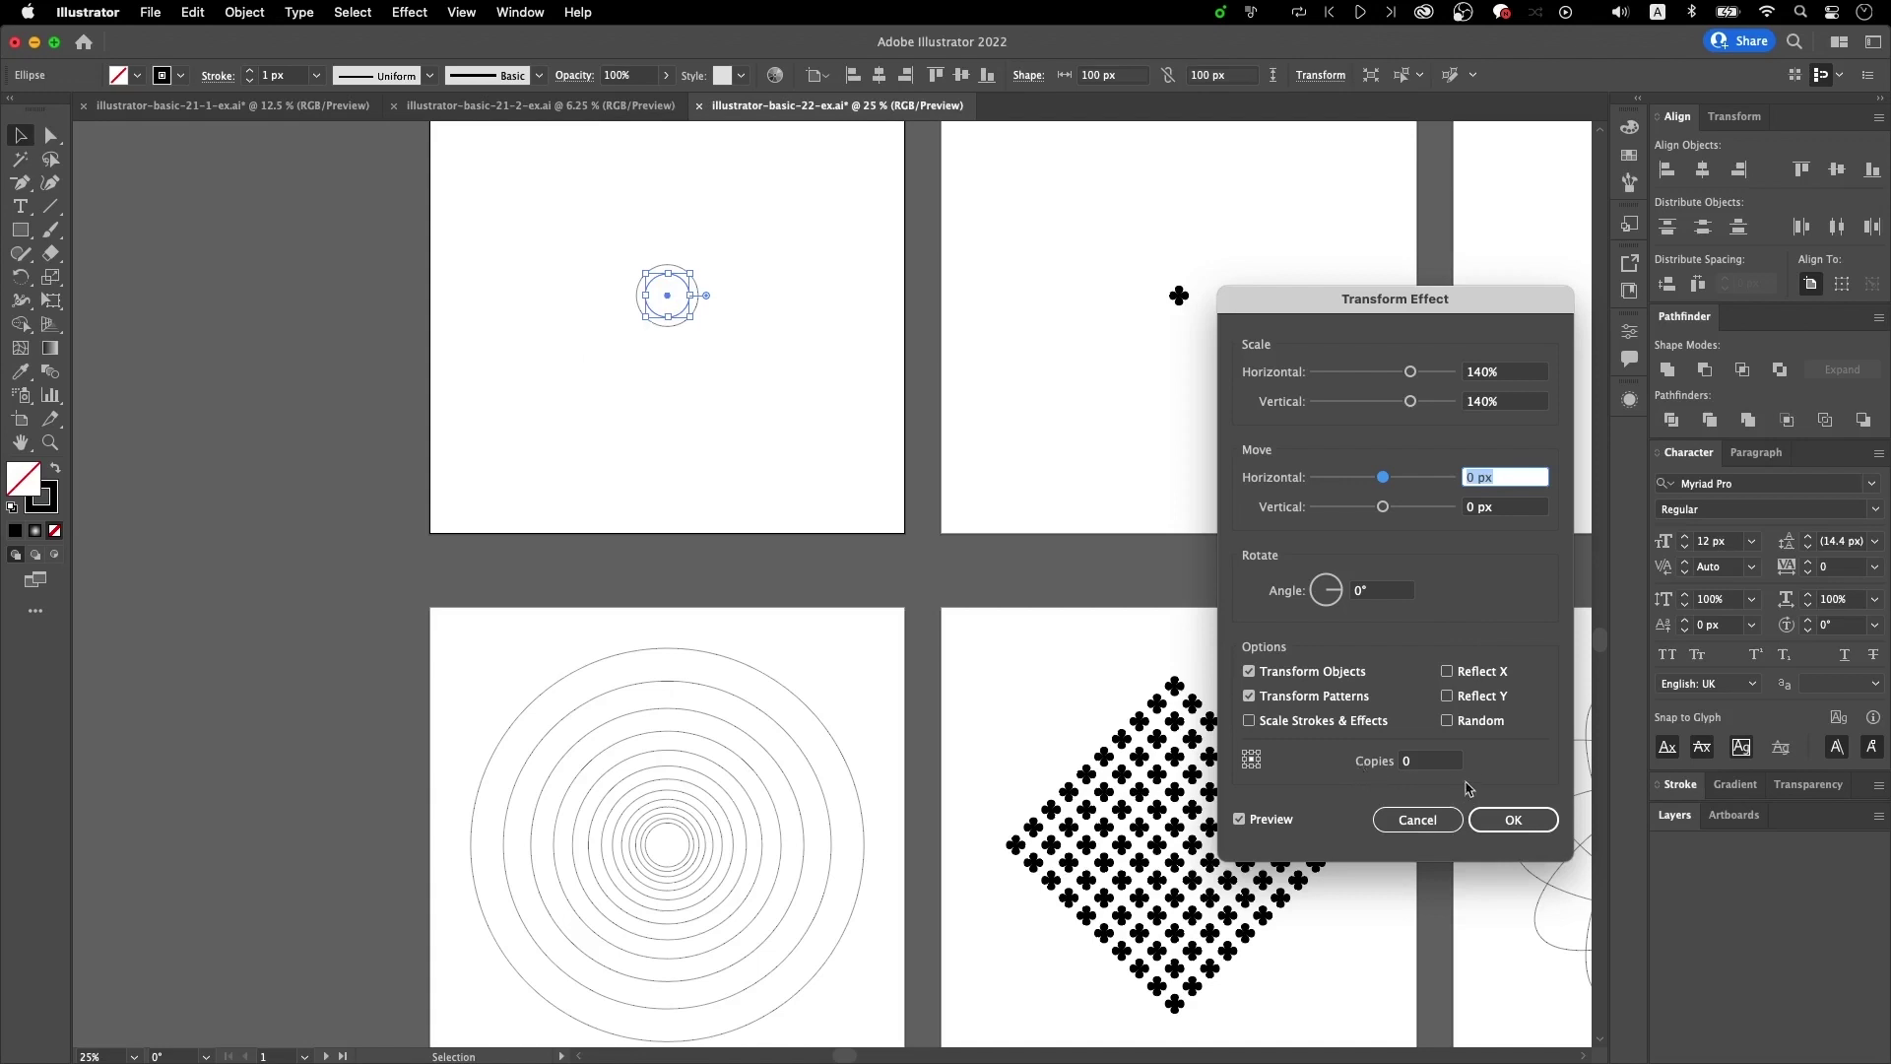
click(1365, 765)
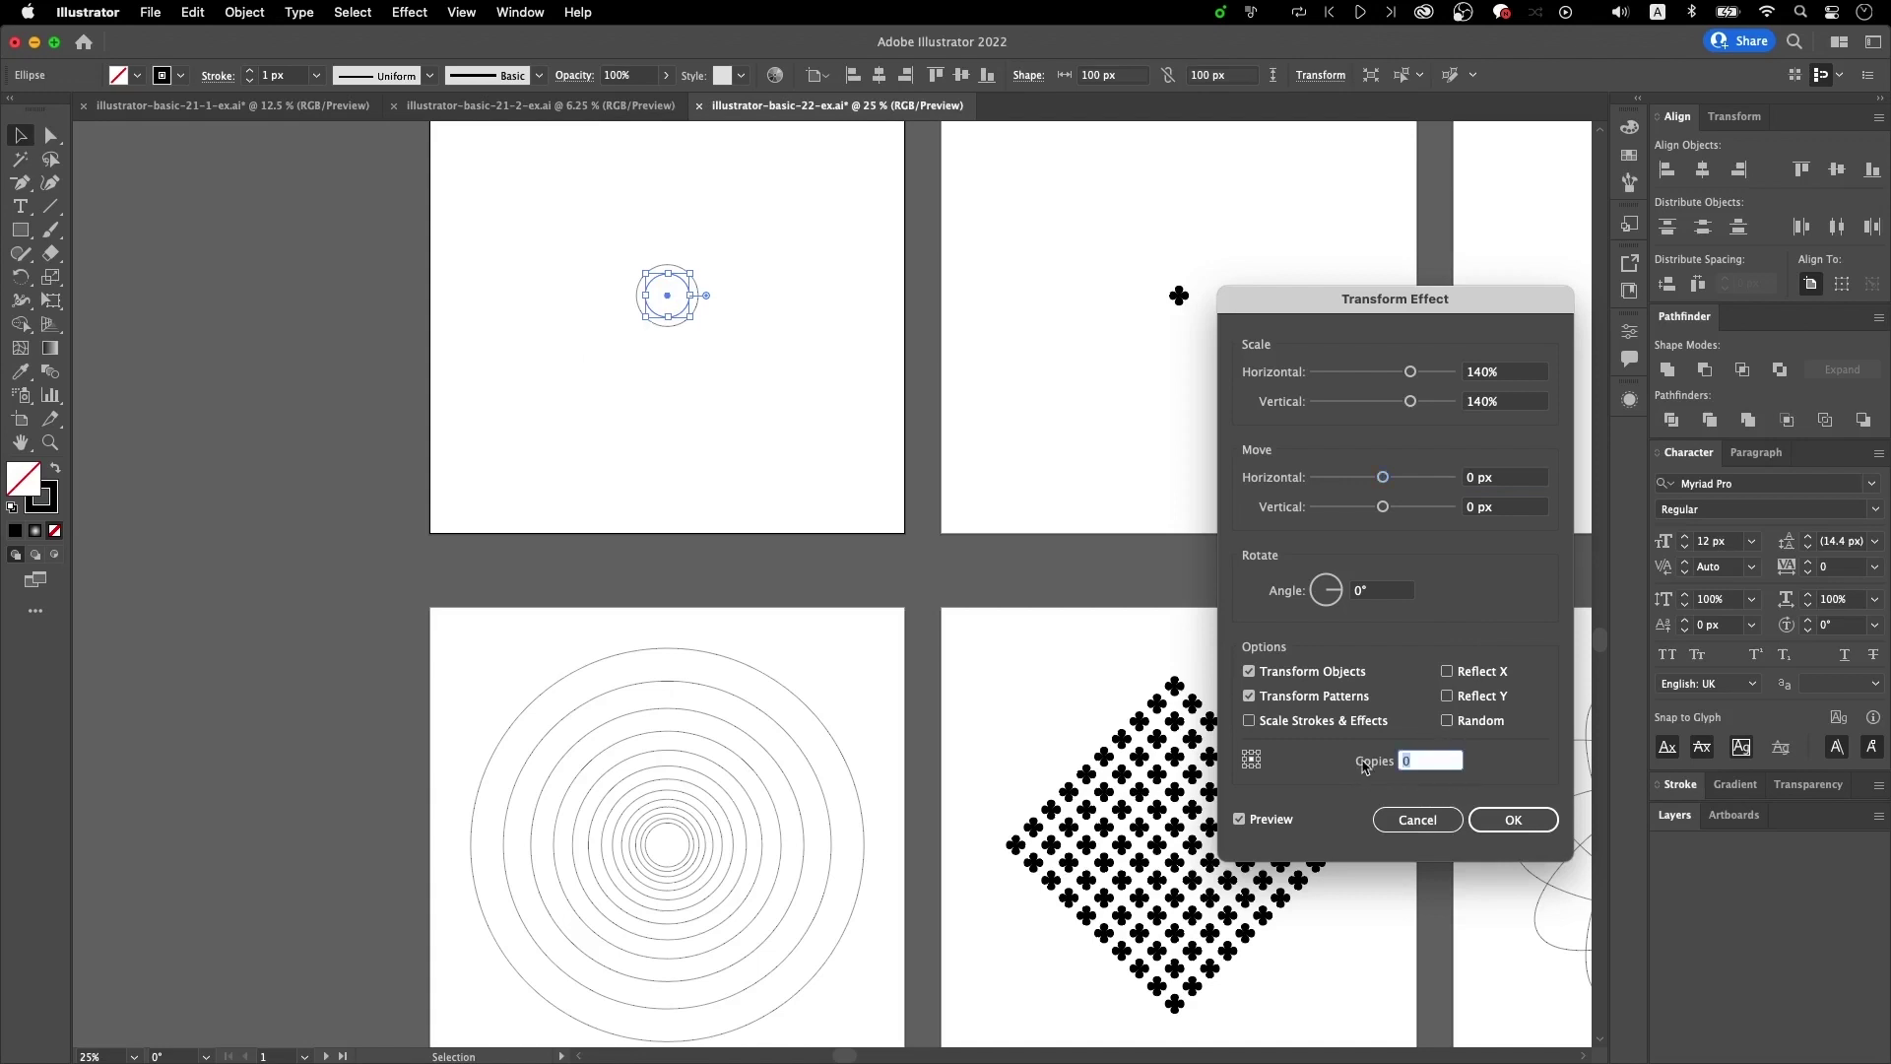
text(5)
click(1541, 821)
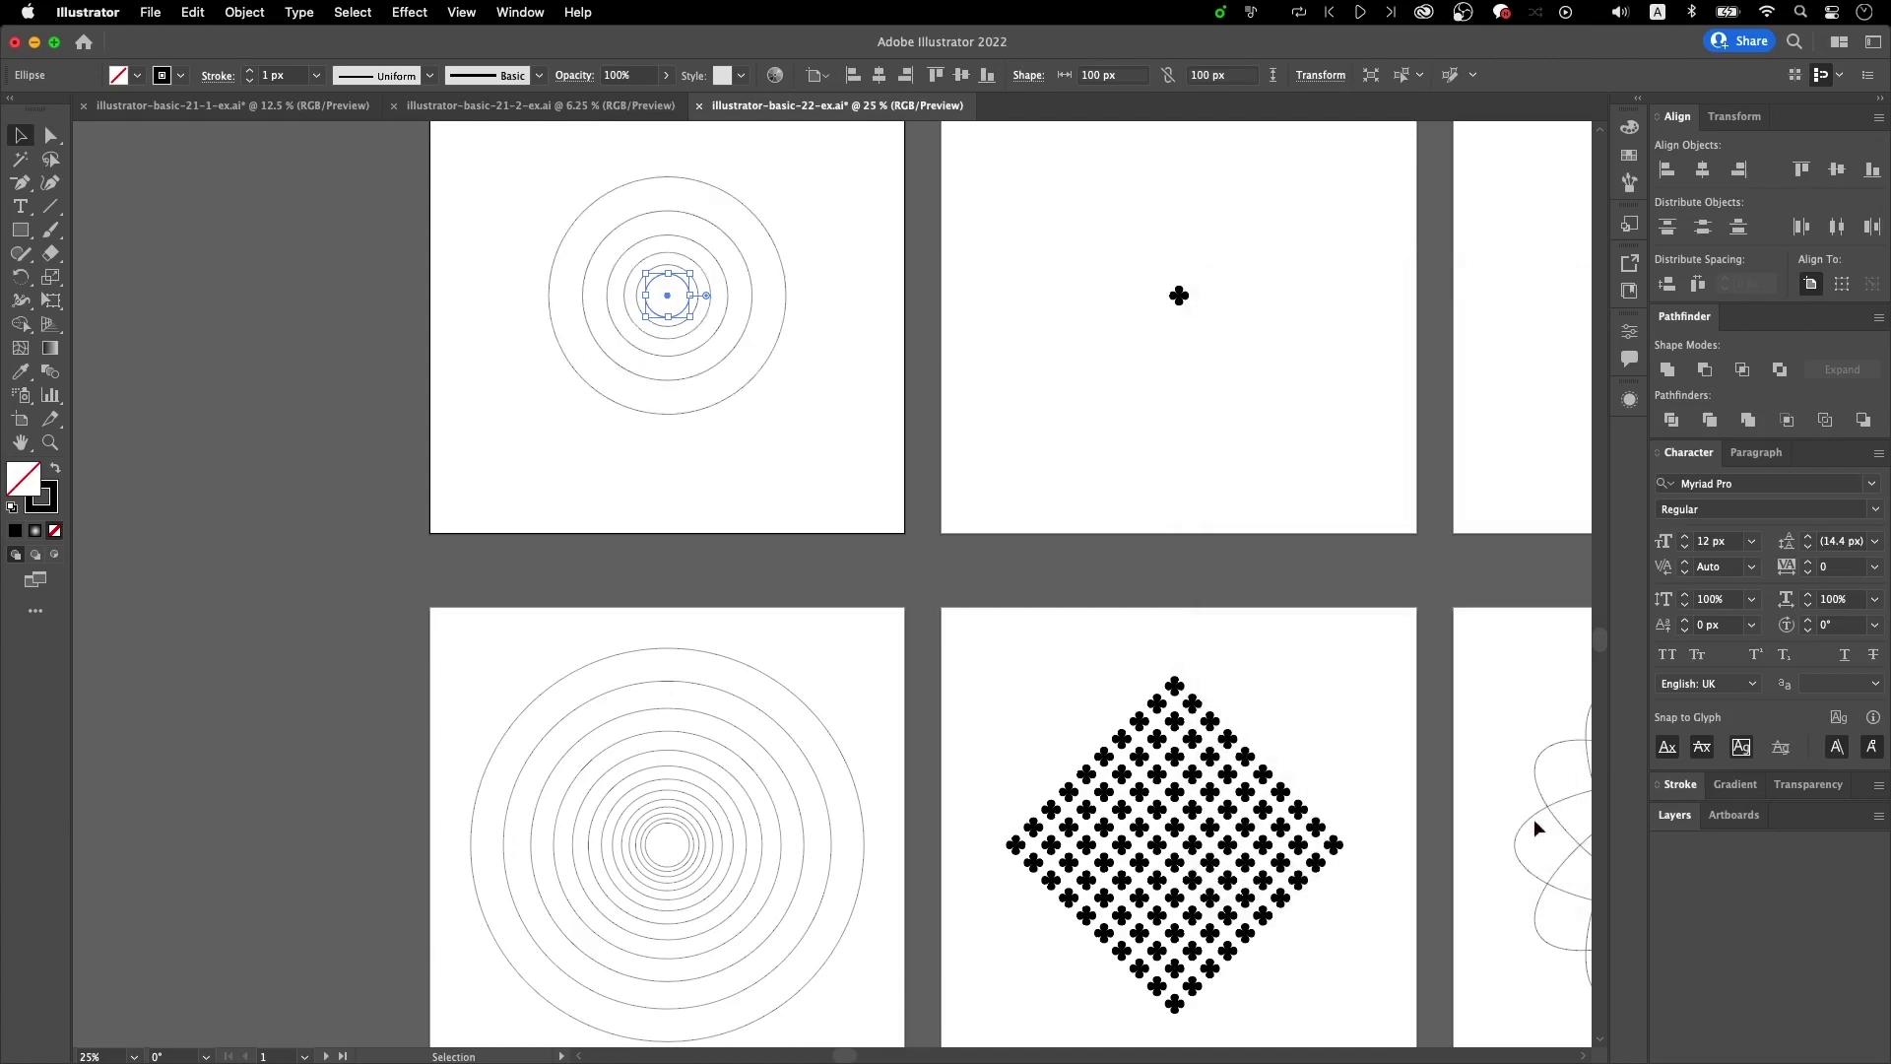
click(848, 303)
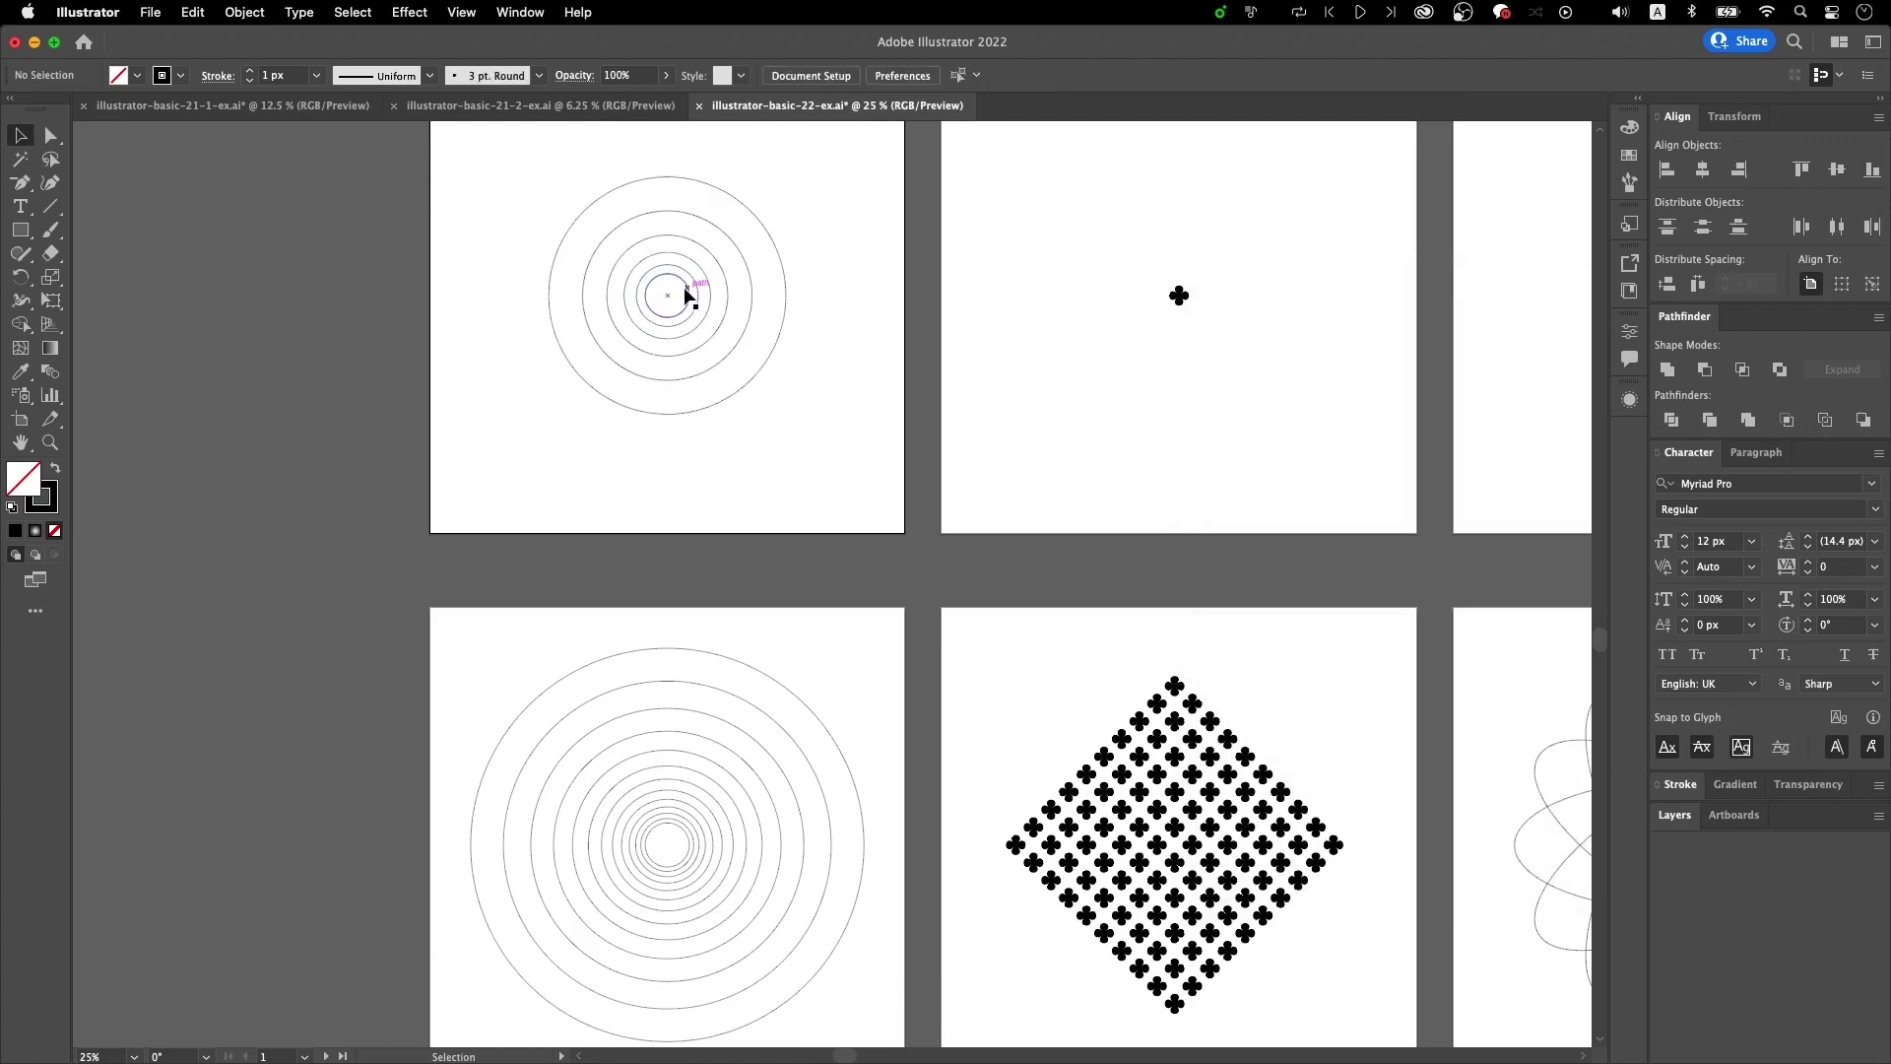
- Reopen the Transform effect of the innermost circle for editing and set its horizontal and vertical scale to 130%
scroll(697, 295, up, 3)
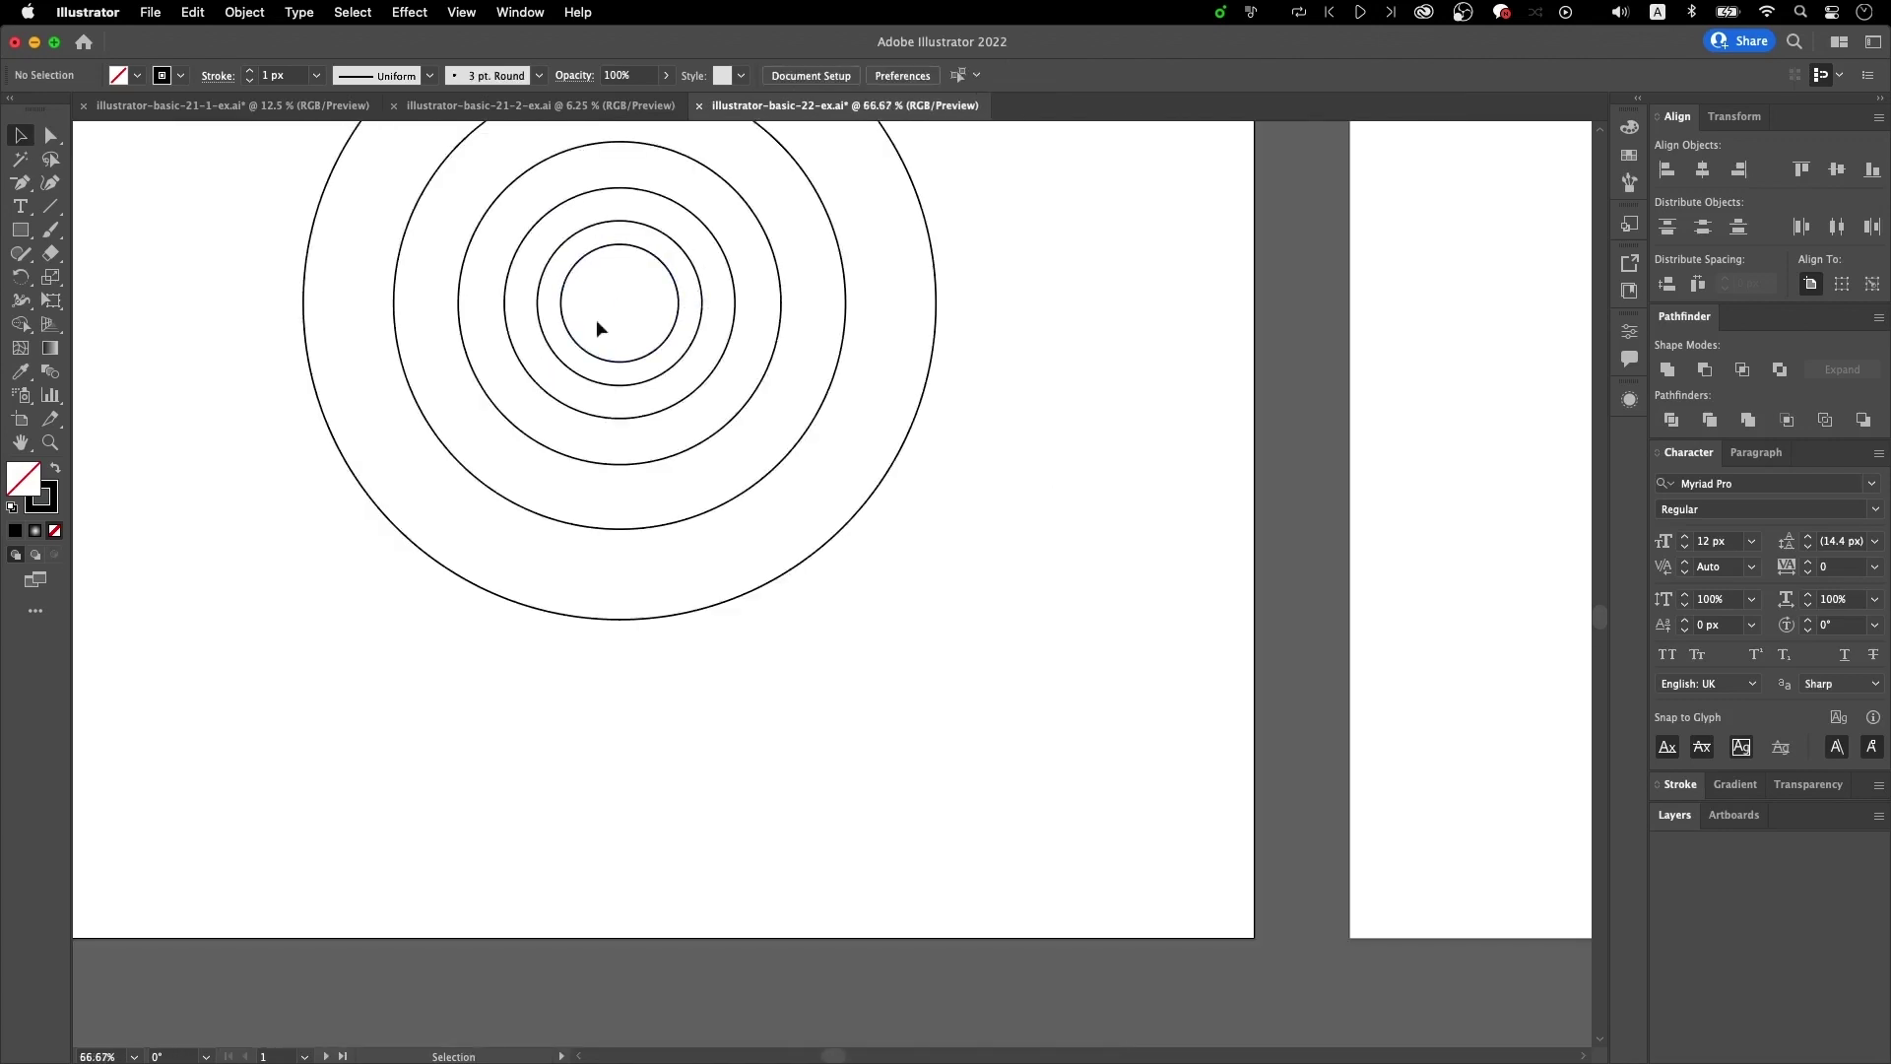
drag(697, 308, 925, 641)
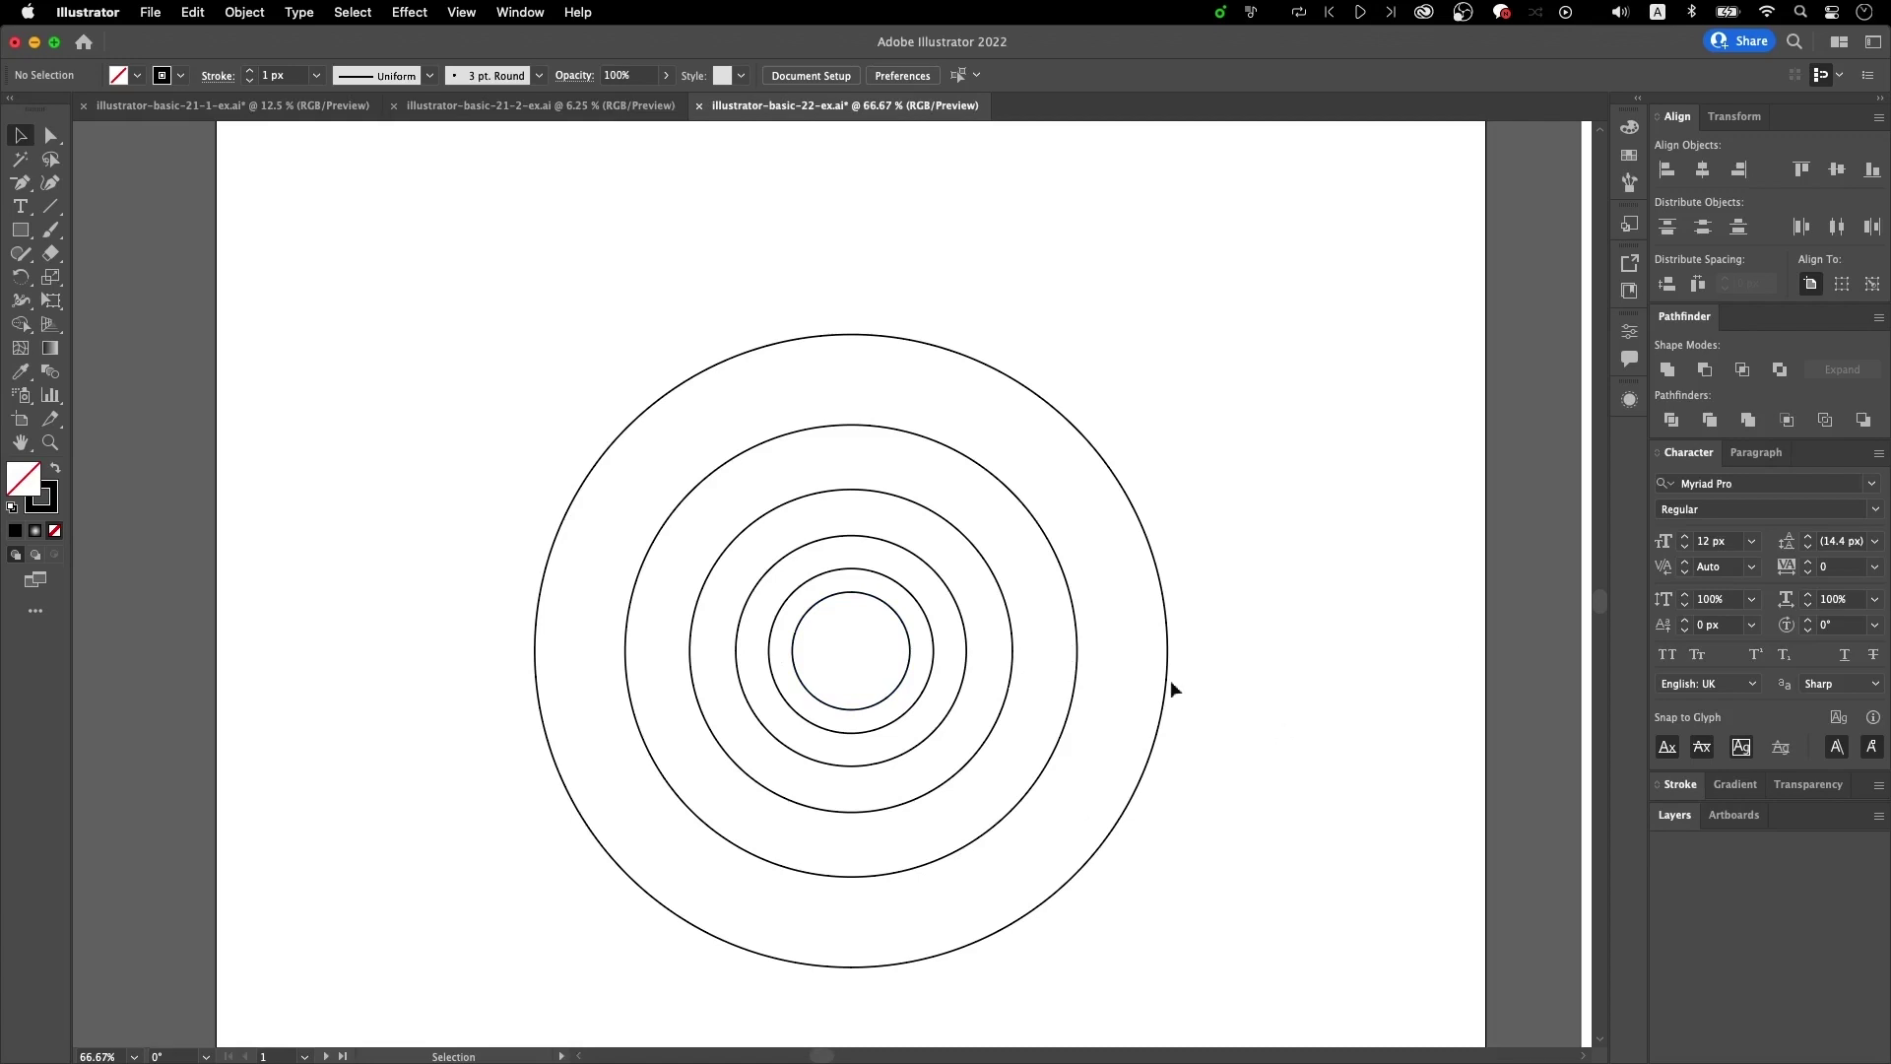
click(823, 504)
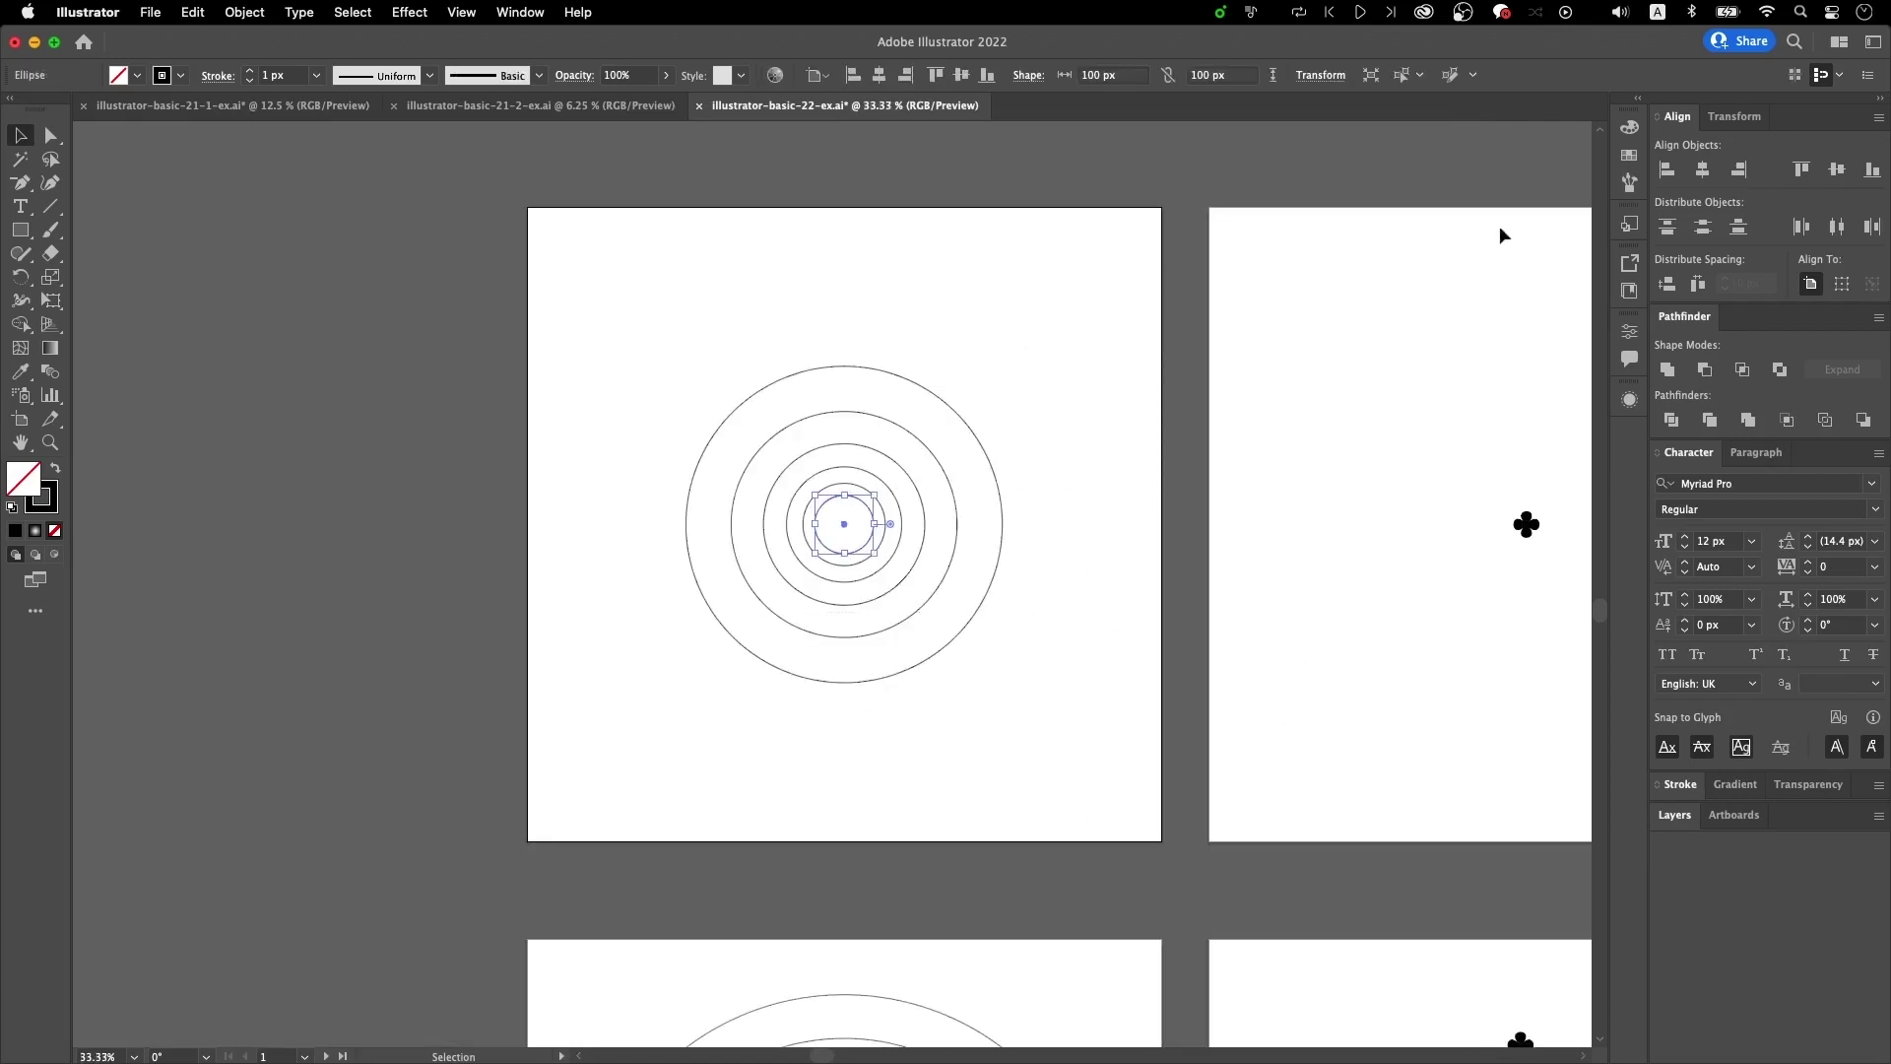
click(1630, 401)
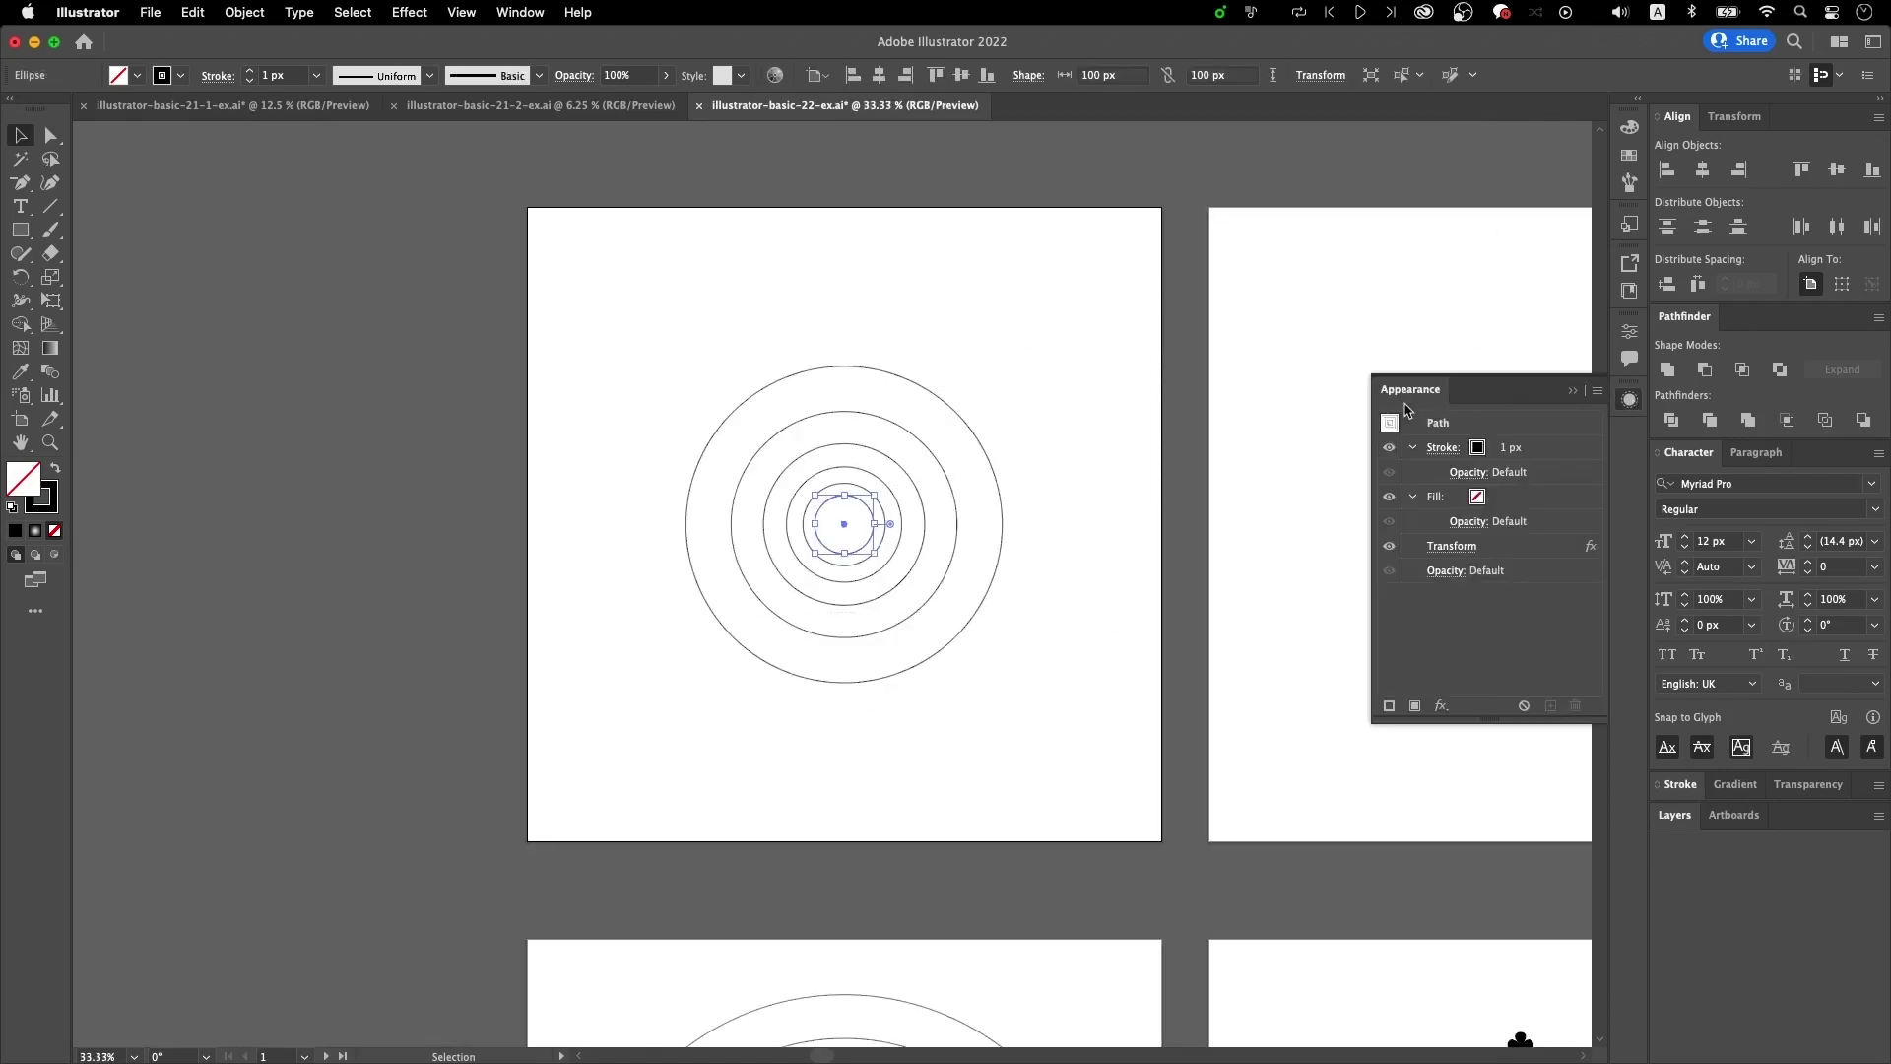
click(1590, 547)
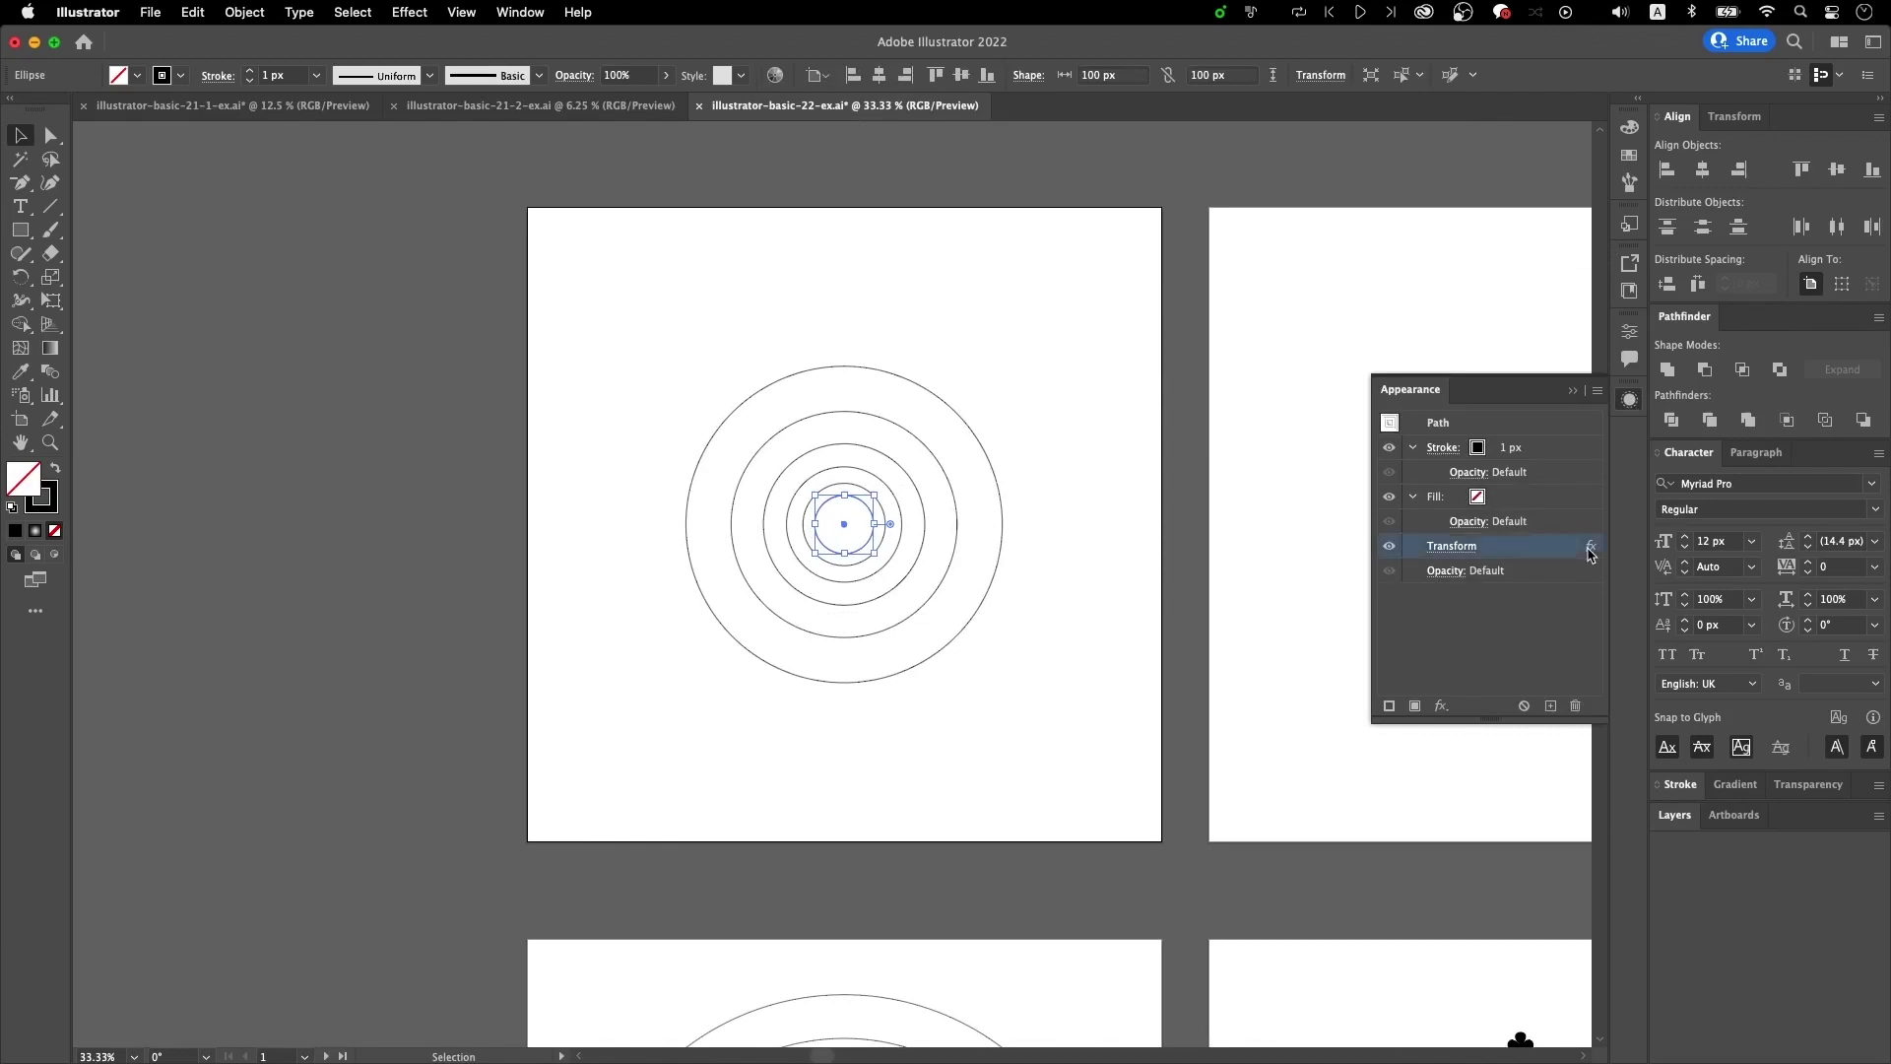
click(1474, 367)
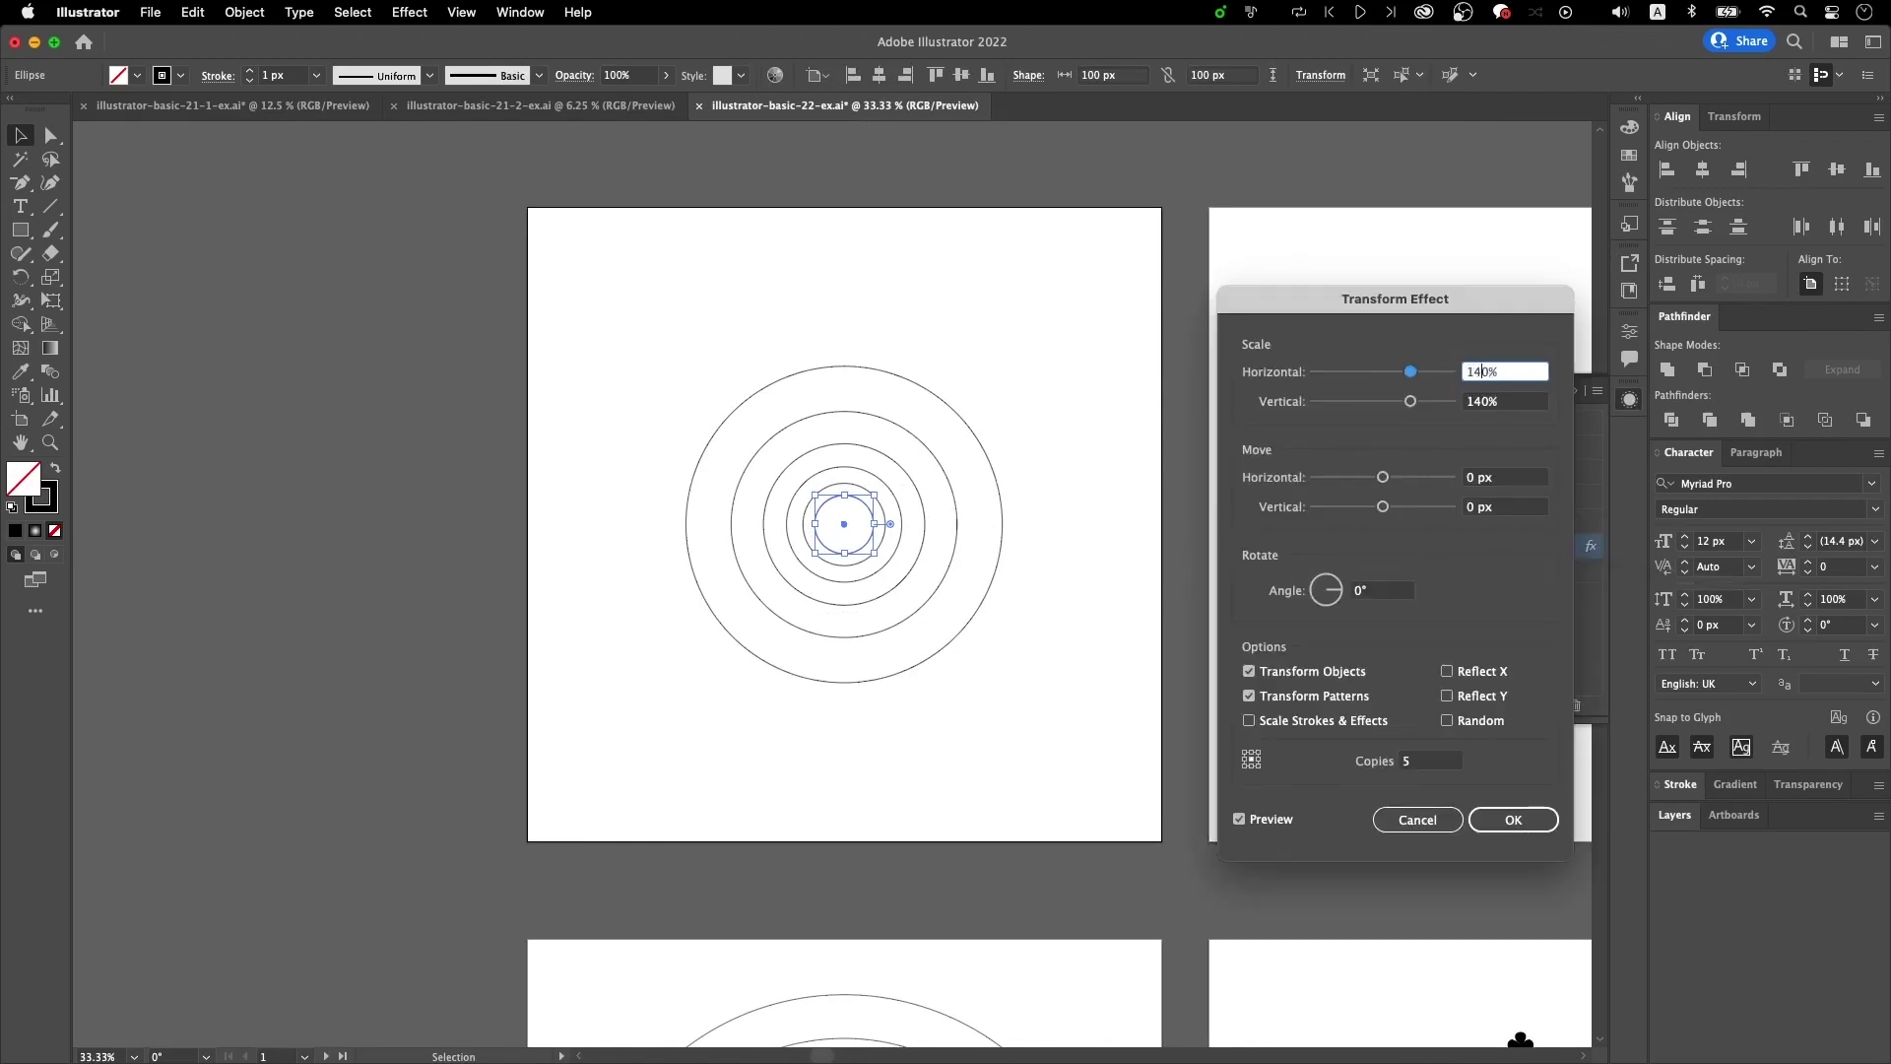
key(Delete)
text(3)
click(1470, 401)
key(Delete)
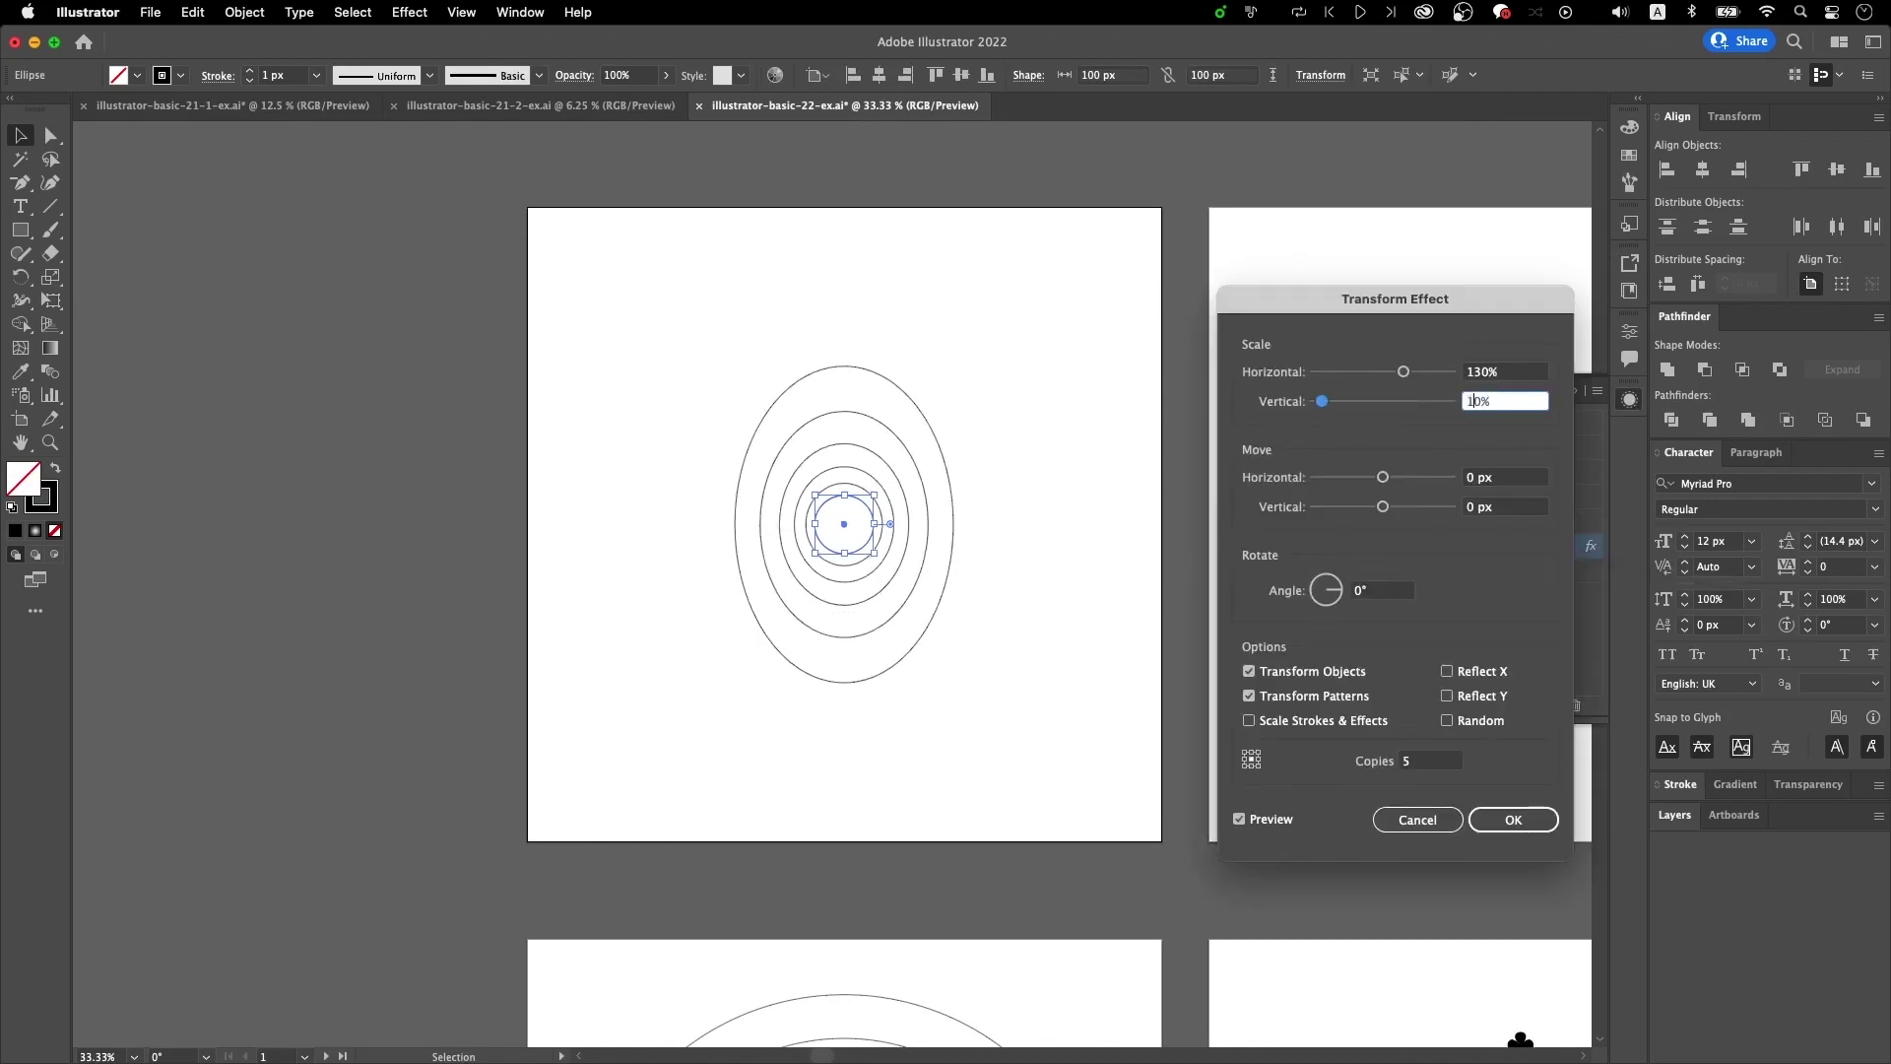
text(3)
key(Tab)
- Increase the number of copies in the circle's Transform effect and apply the change
double_click(1403, 761)
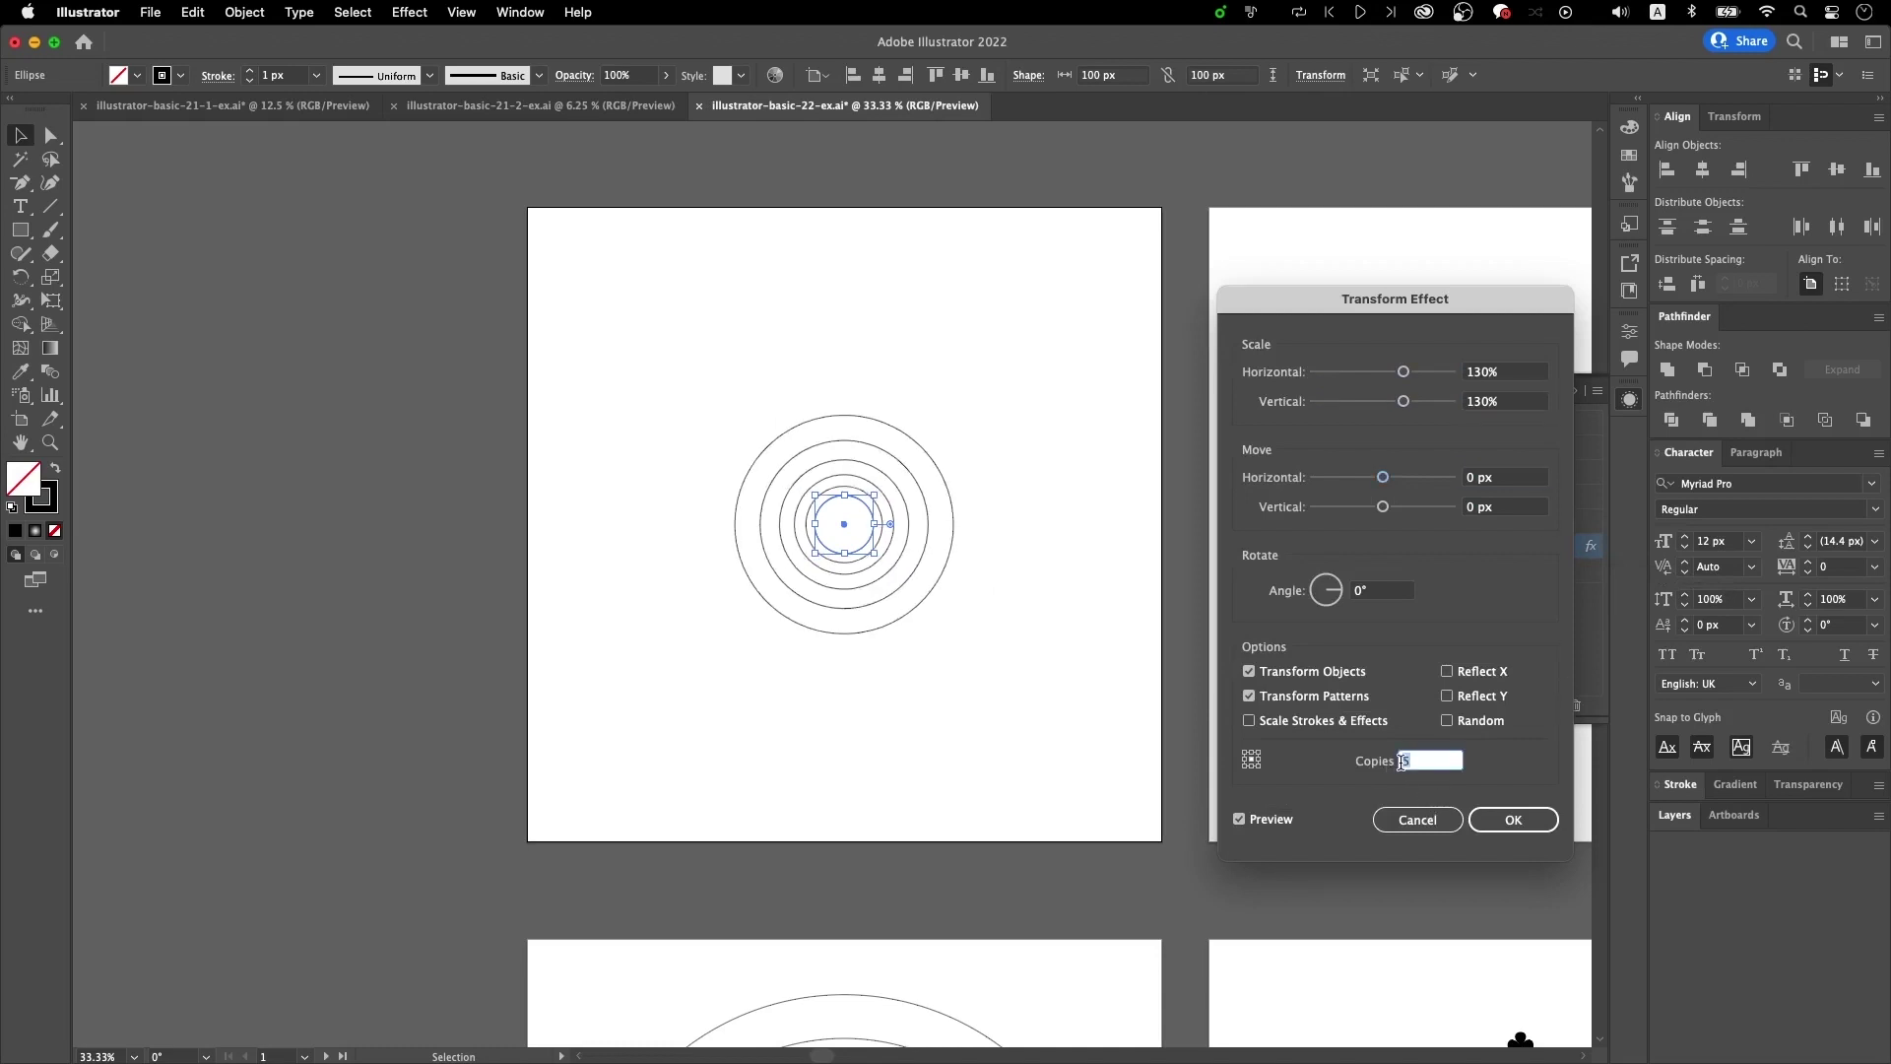
key(Return)
click(1284, 572)
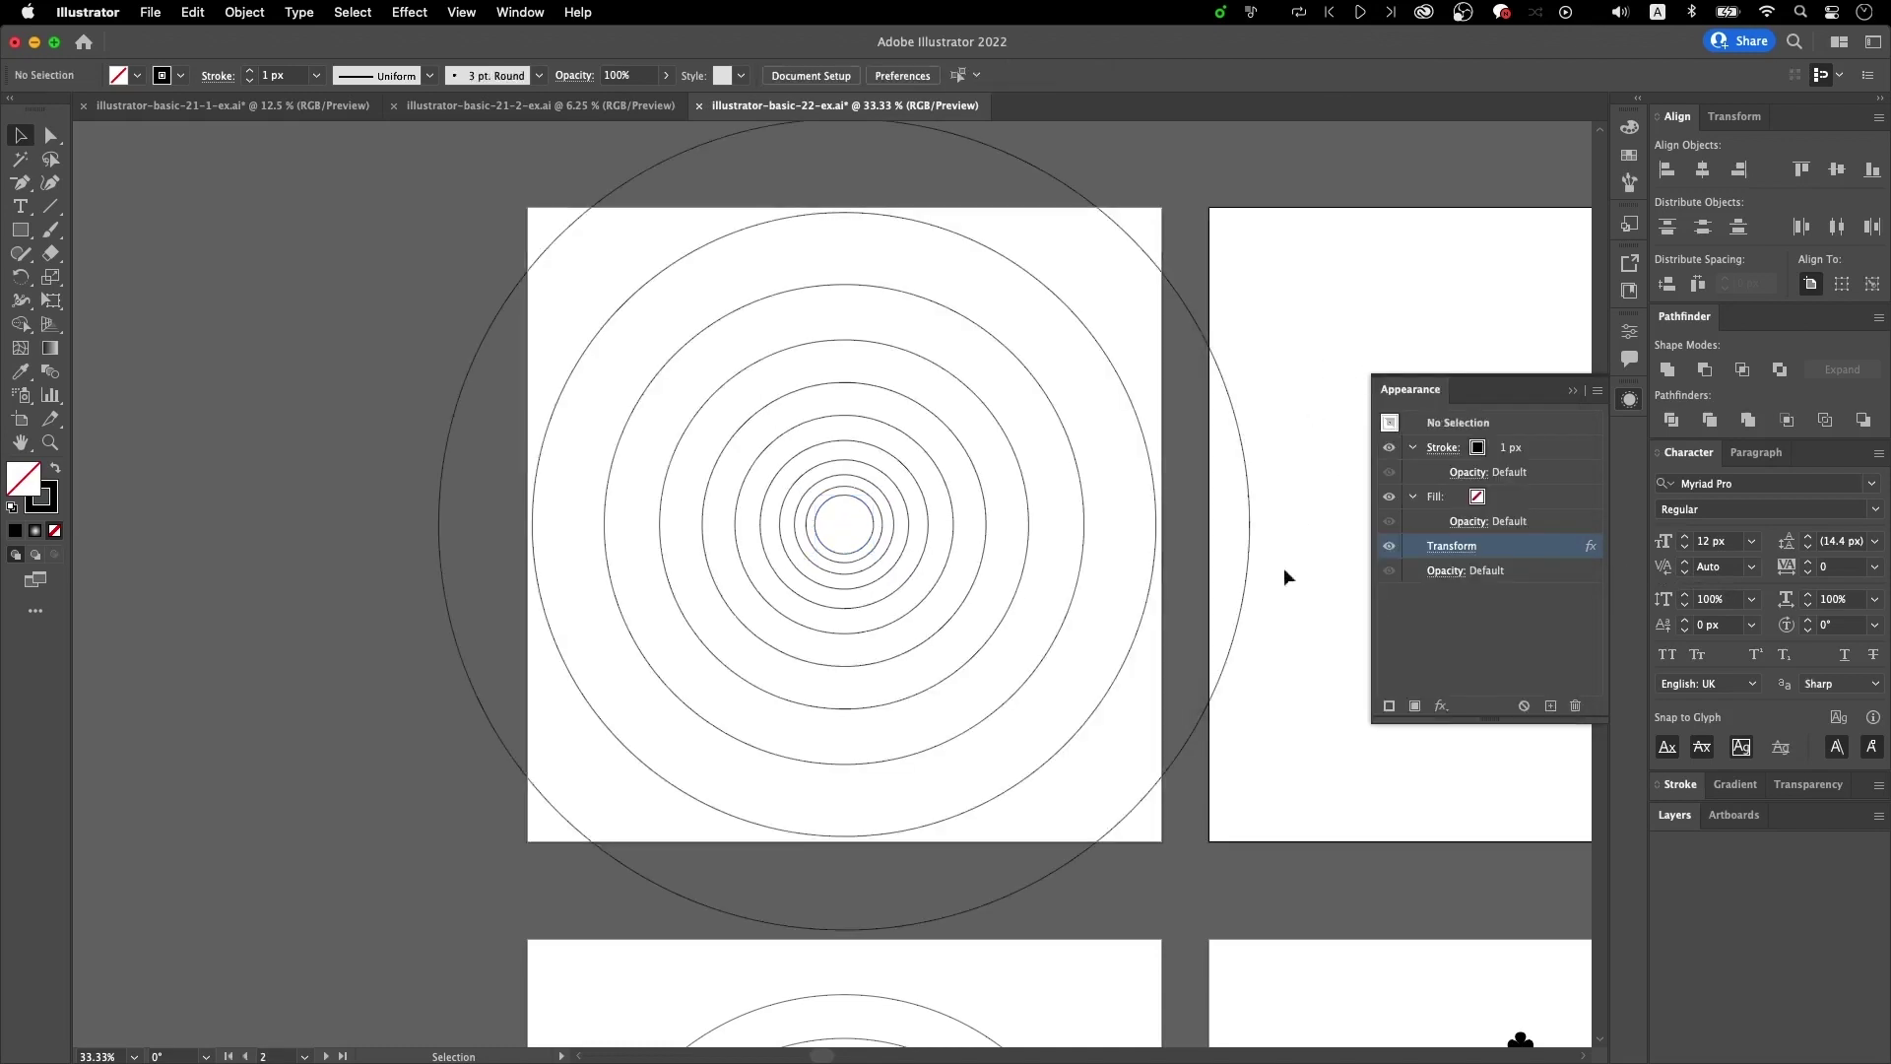
- Shrink the innermost circle proportionally from its centre to about 47 px so the rings fit inside the artboard
click(869, 500)
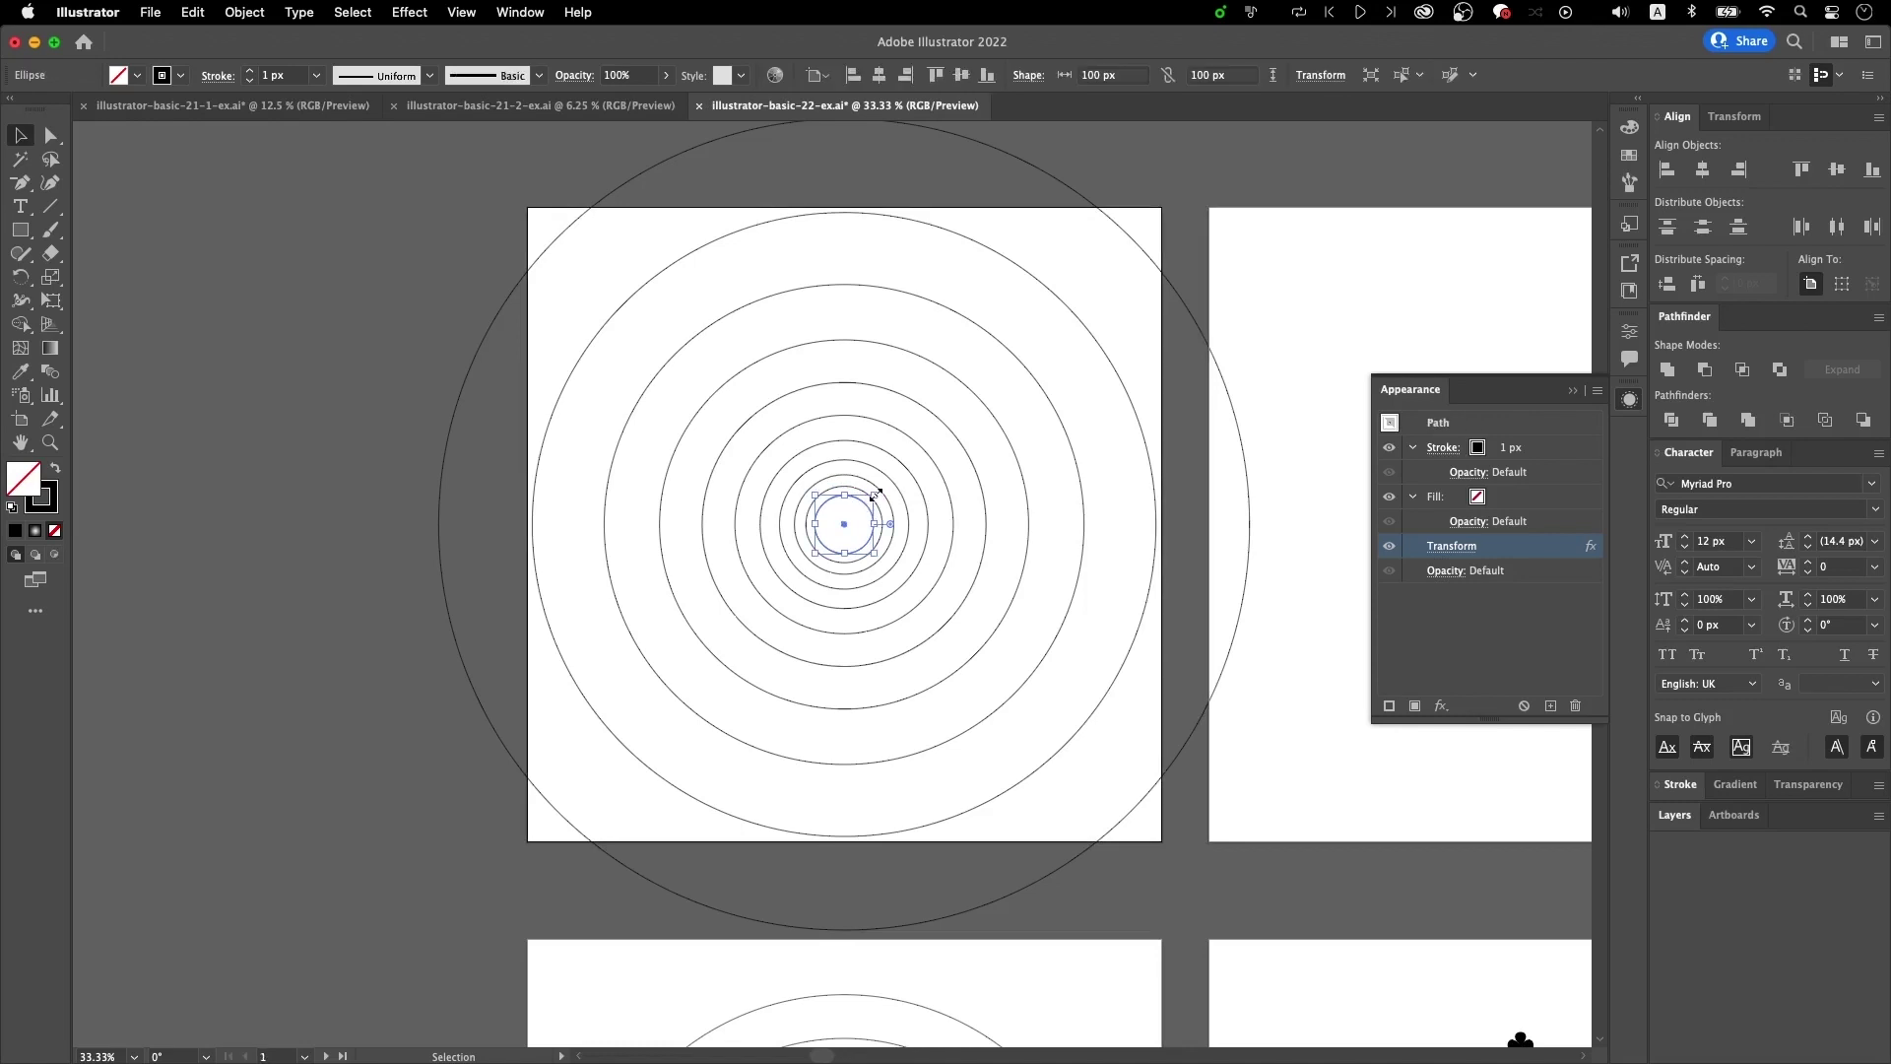
drag(880, 487, 858, 509)
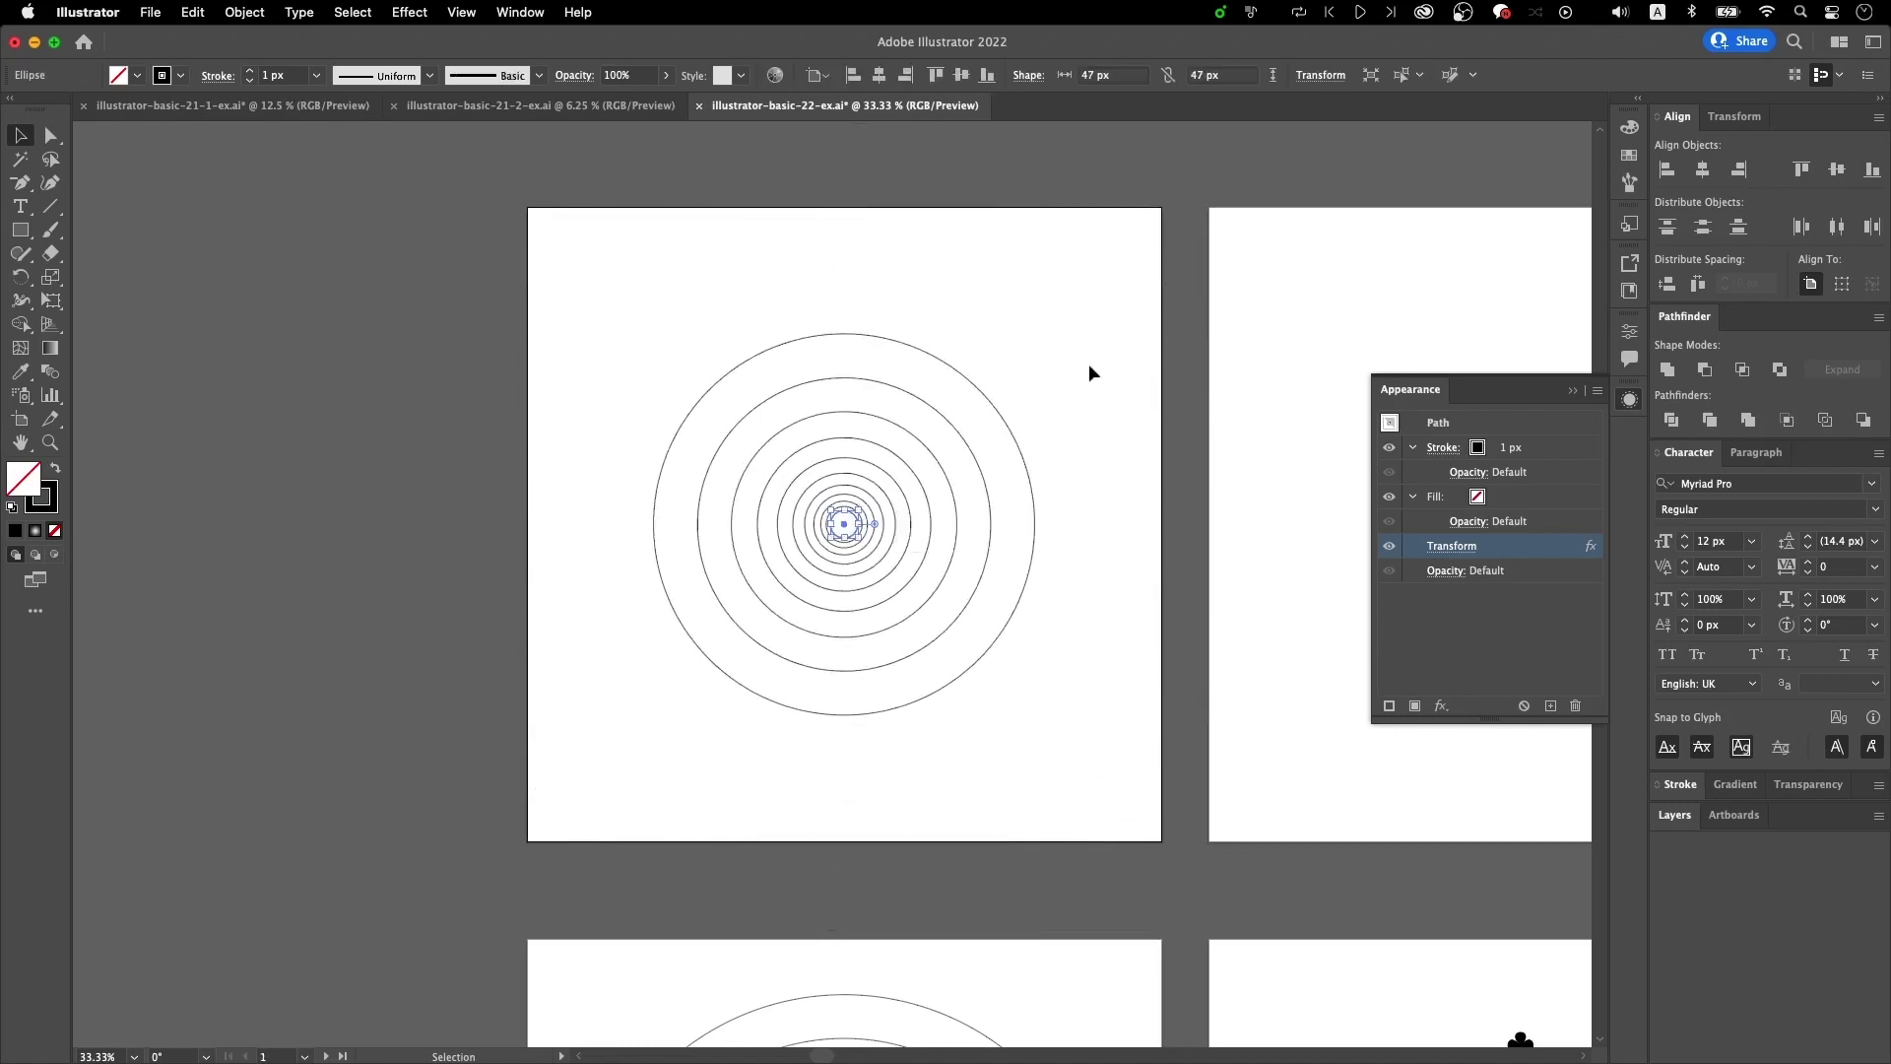
click(1089, 364)
- Move the small black clover shape on the second artboard straight up into the artboard's upper part
scroll(1089, 364, right, 5)
mouse_move(891, 654)
mouse_down()
mouse_move(713, 532)
mouse_move(700, 355)
mouse_up()
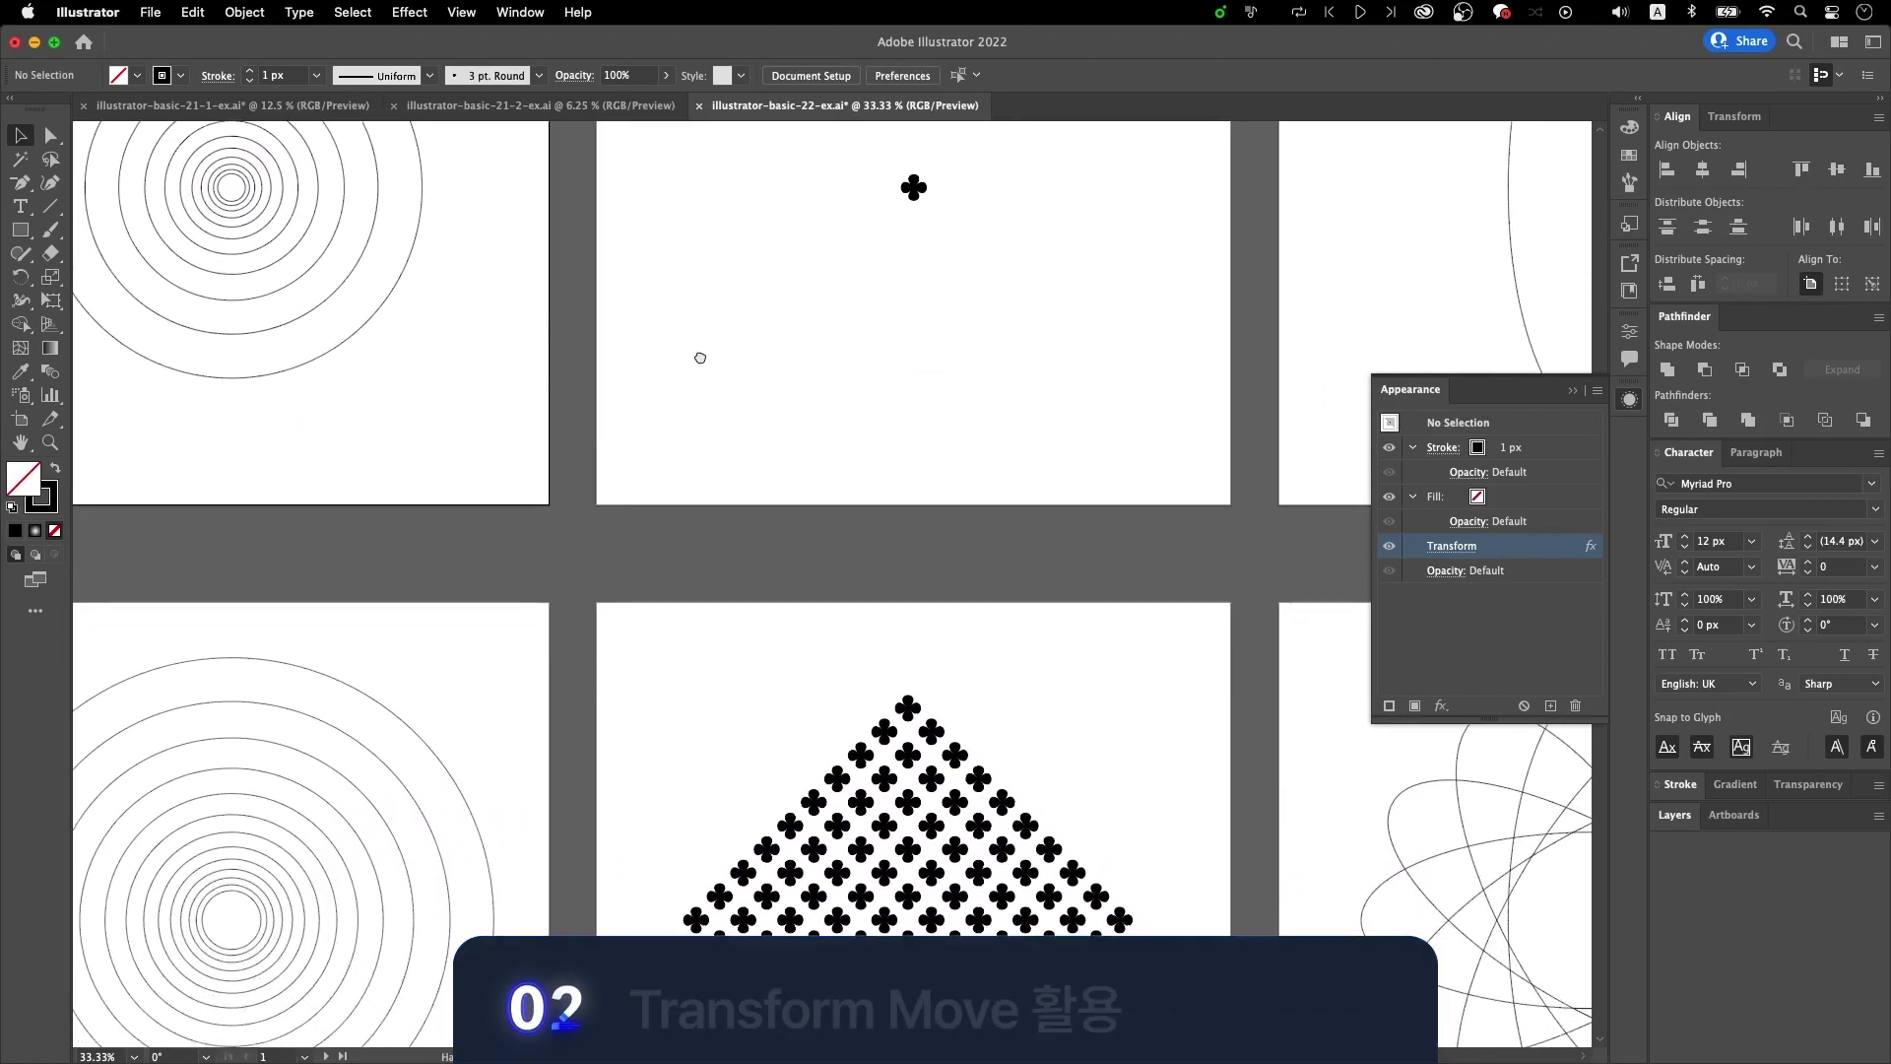
key(super+minus)
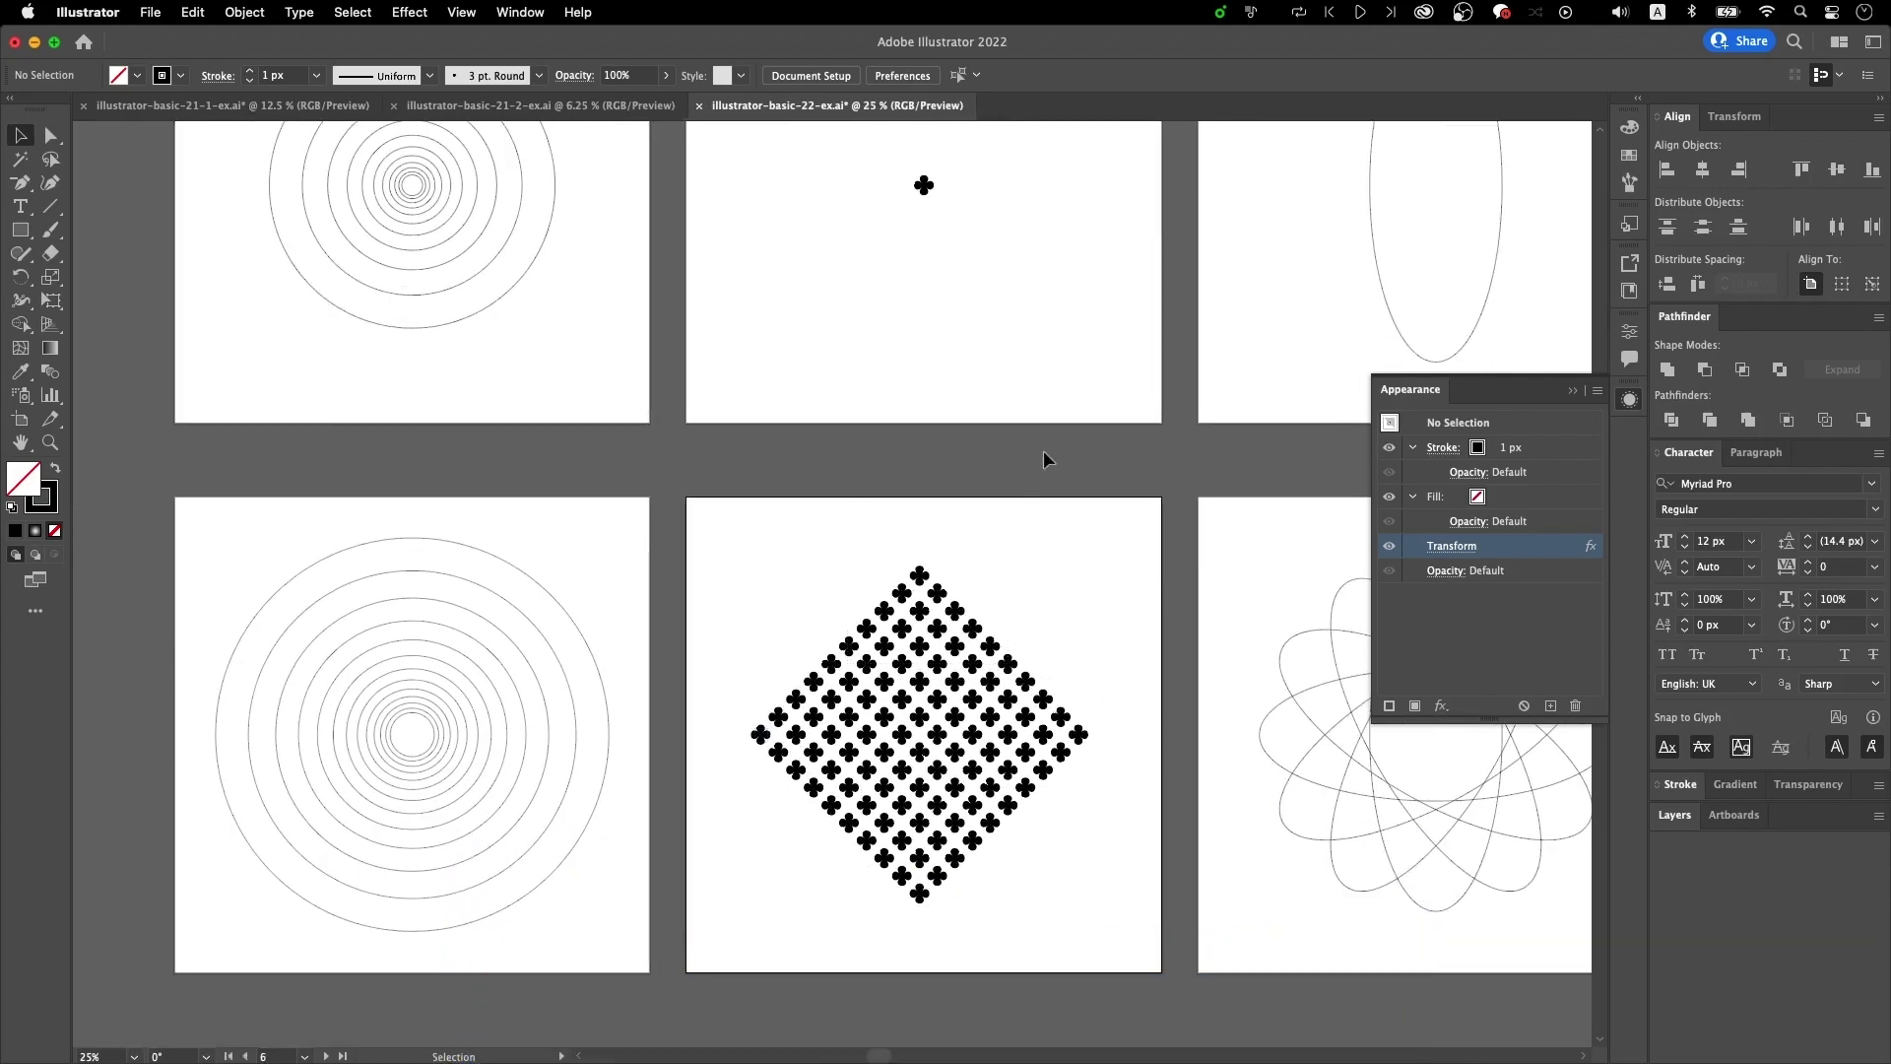
drag(1013, 371, 1016, 553)
drag(983, 403, 871, 329)
click(871, 330)
key(super+plus)
drag(943, 378, 944, 203)
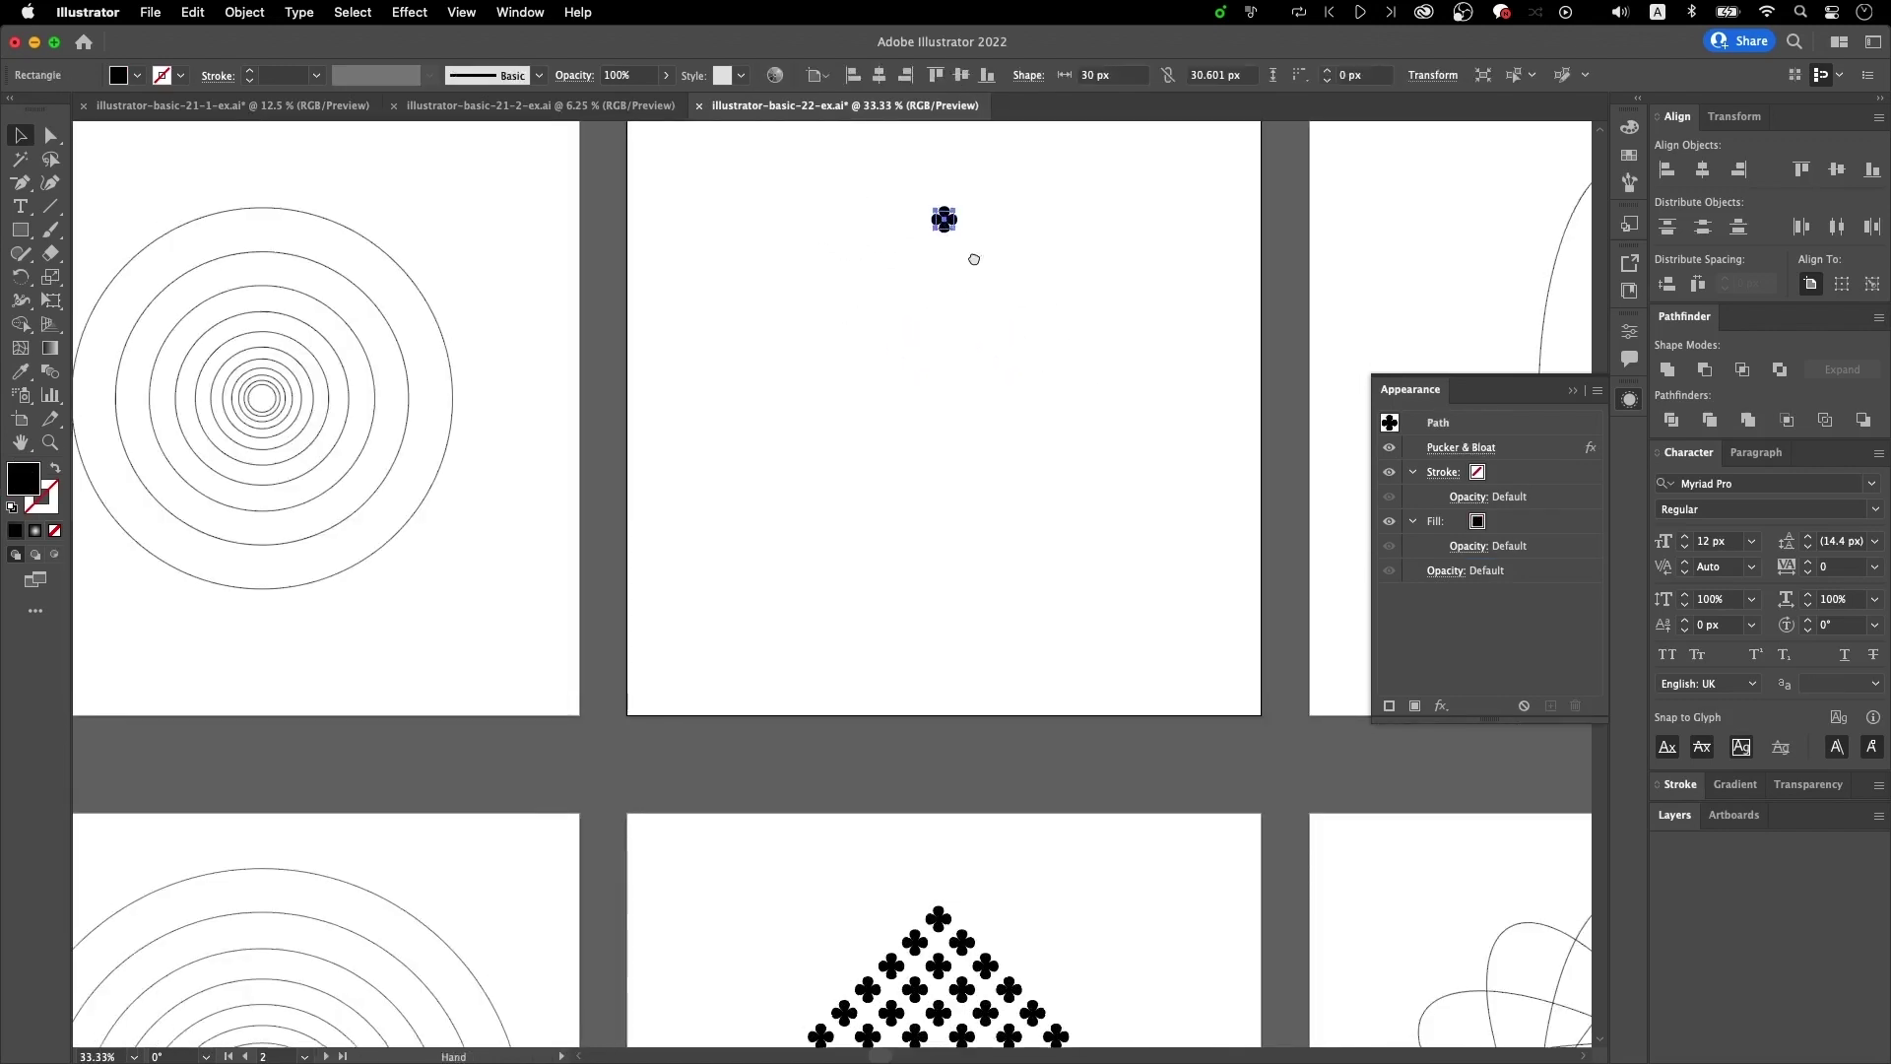
scroll(975, 253, up, 2)
- Start a Transform effect on the clover shape and set its horizontal and vertical move to 40 px each
click(406, 13)
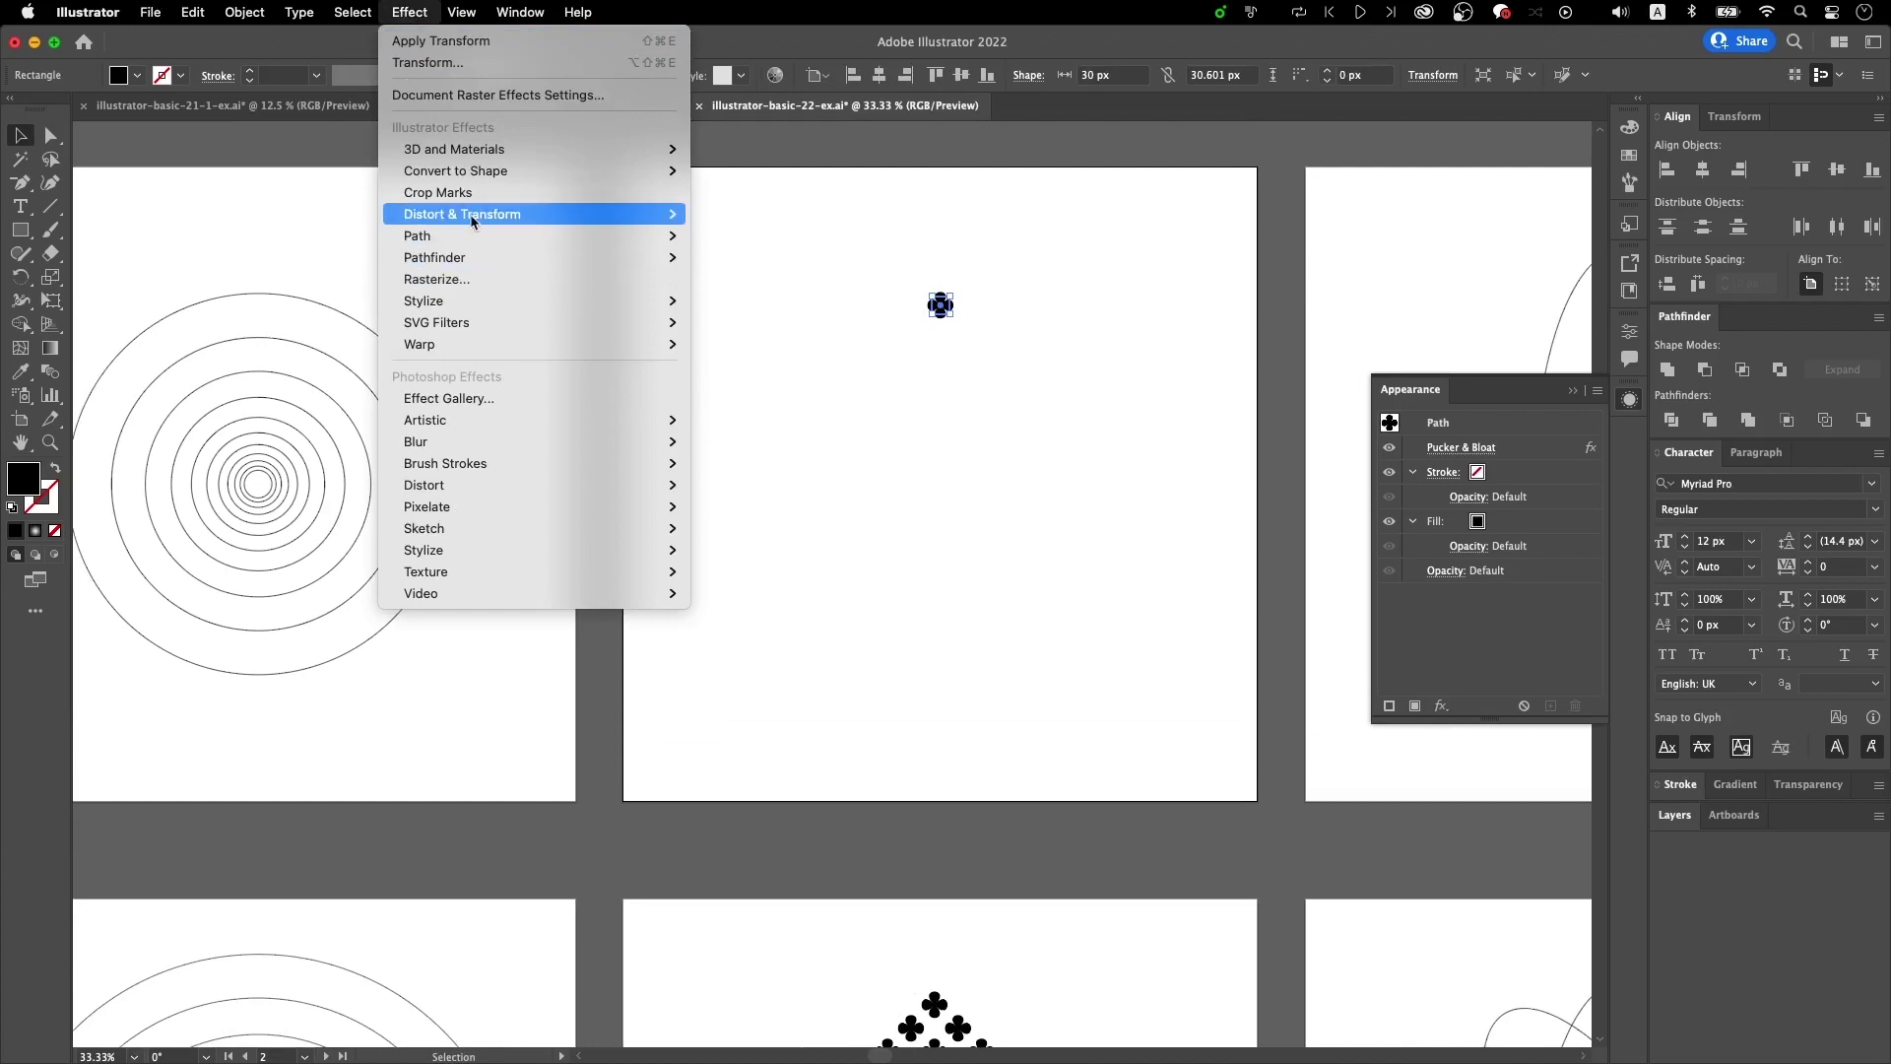
mouse_move(476, 214)
click(788, 279)
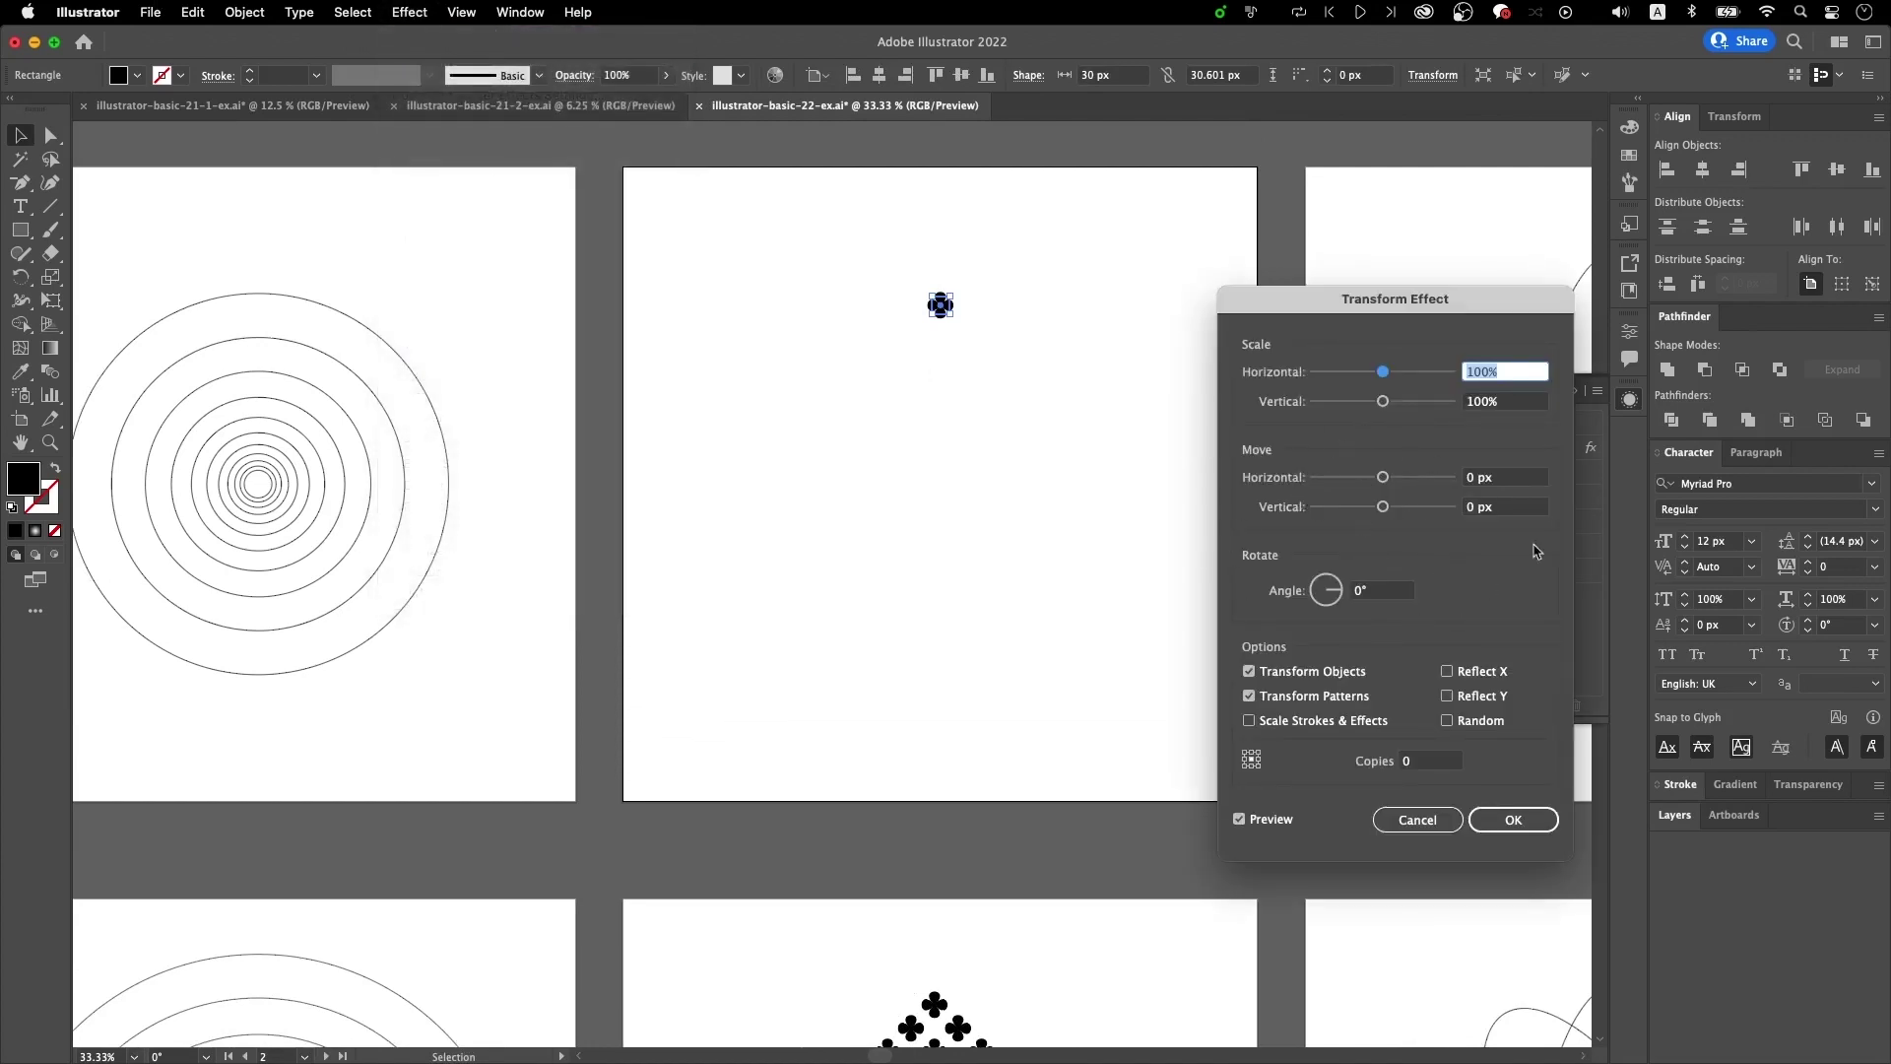
key(Tab)
key(Tab)
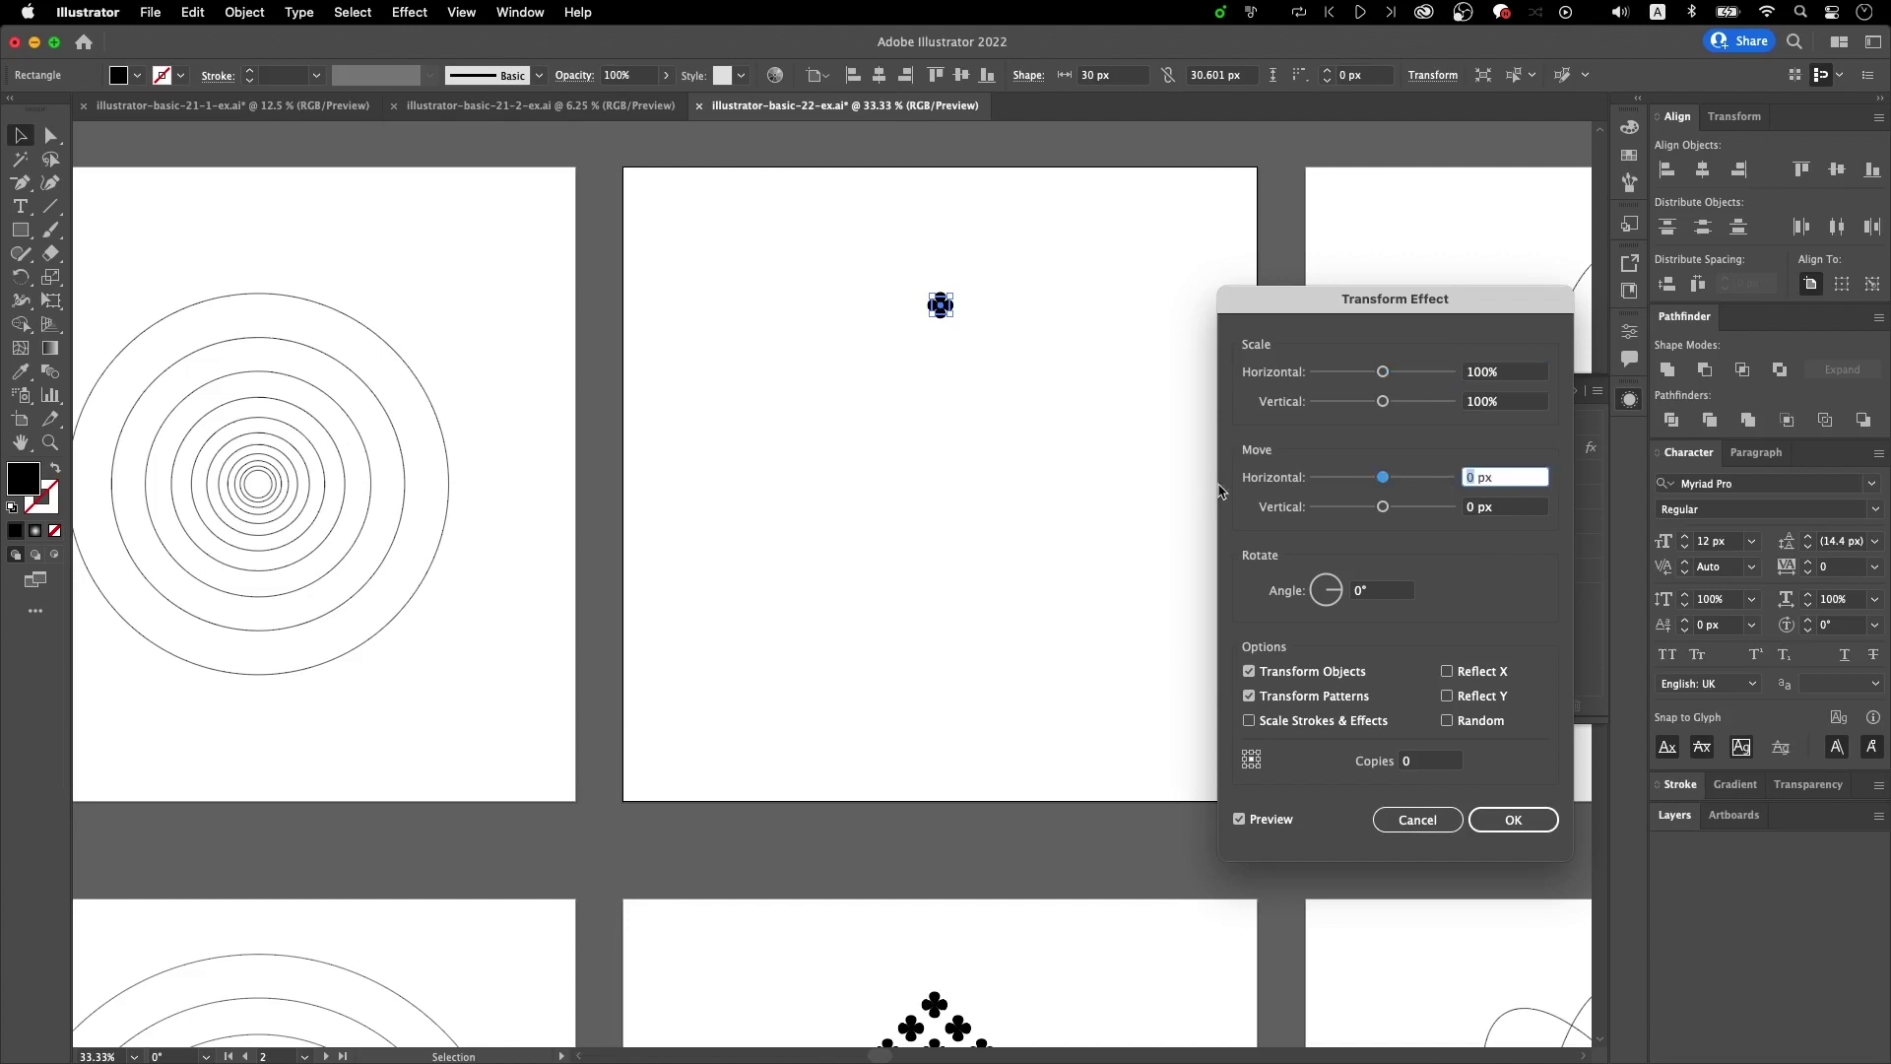
text(40)
key(Tab)
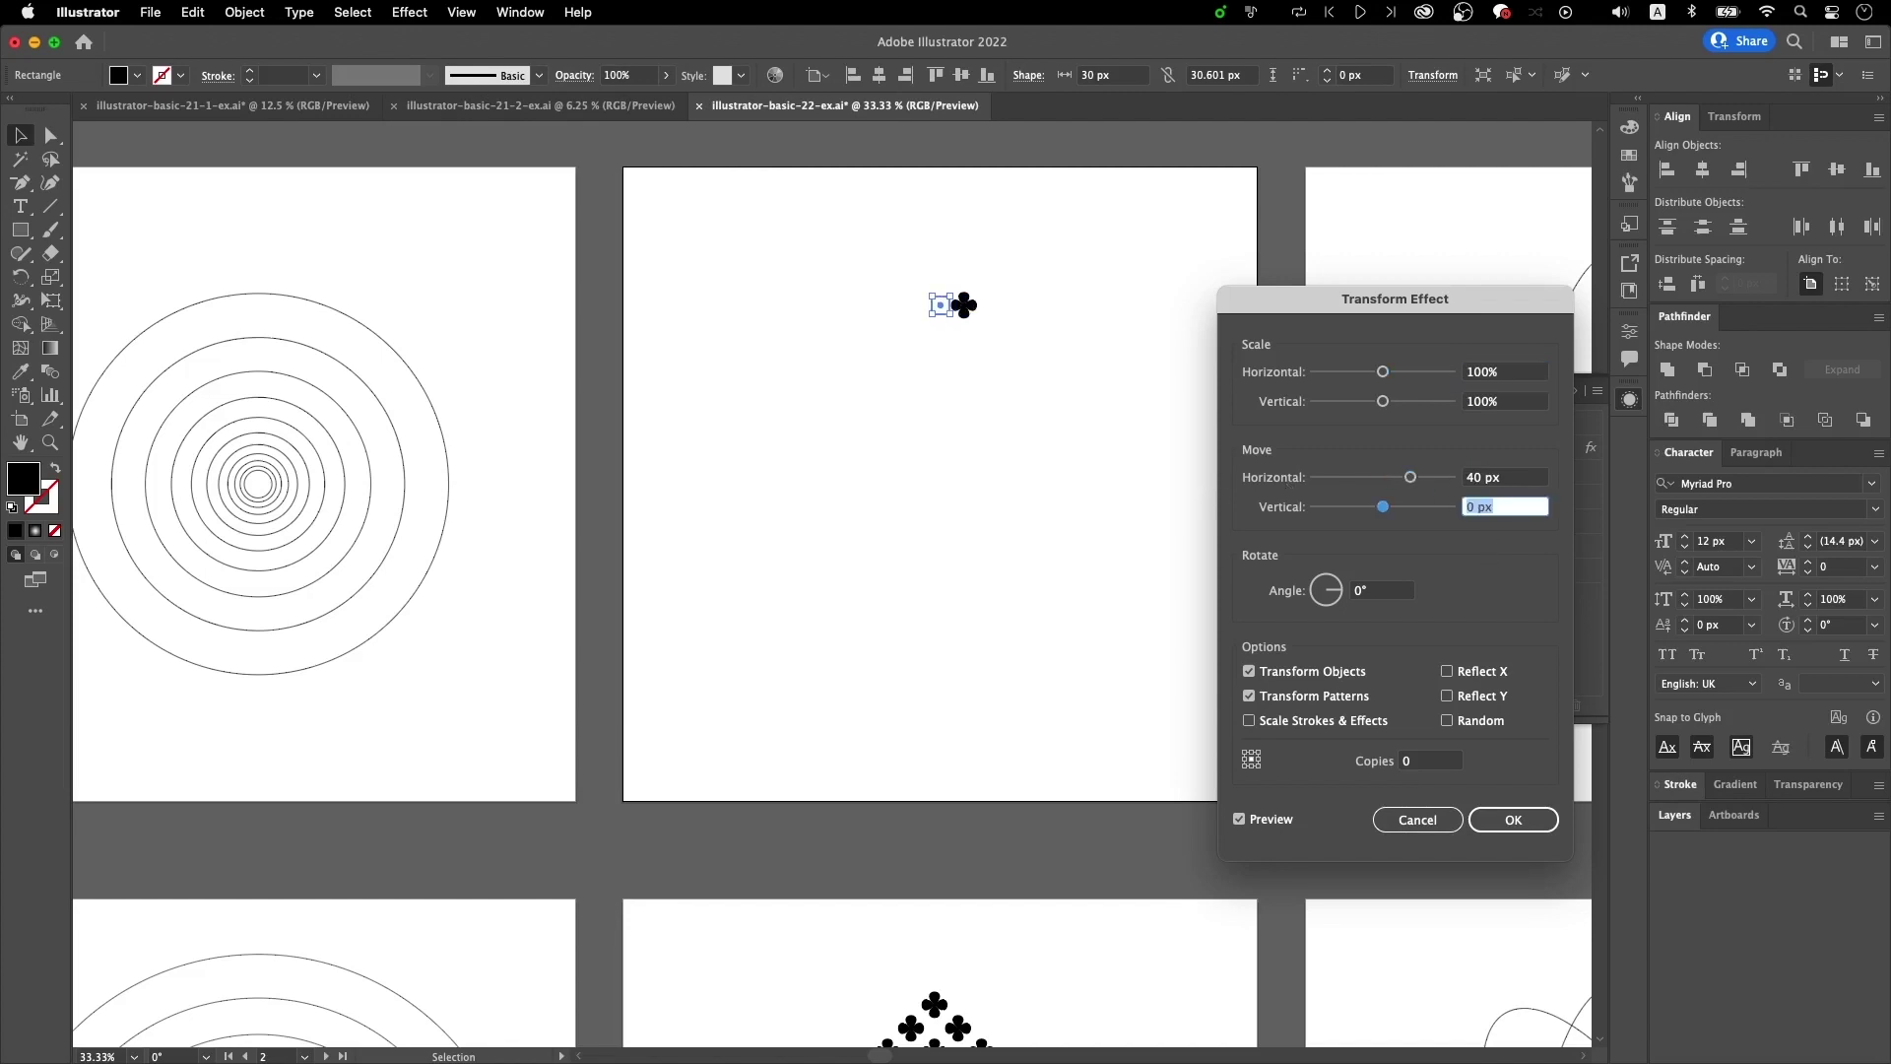
key(Left)
text(4)
key(Tab)
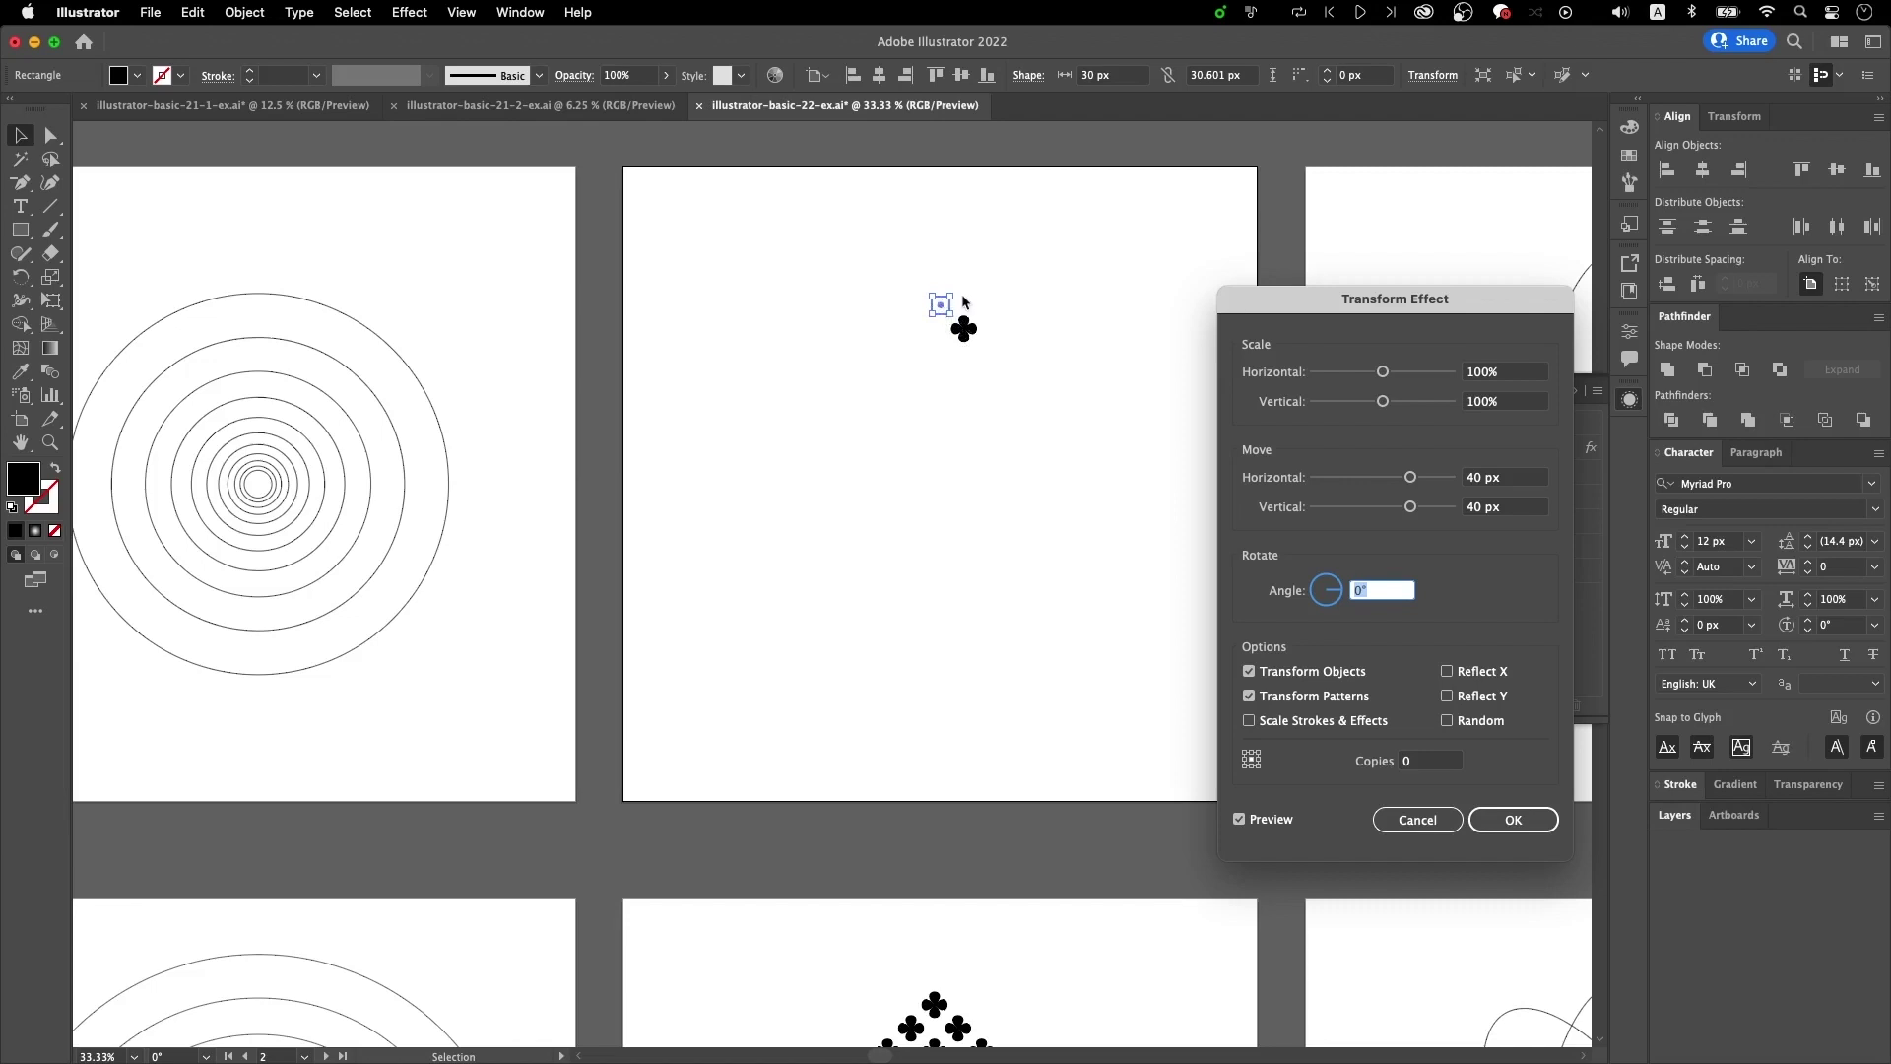
- Set the clover's Transform effect to 9 copies, apply it and deselect the shape
click(1409, 764)
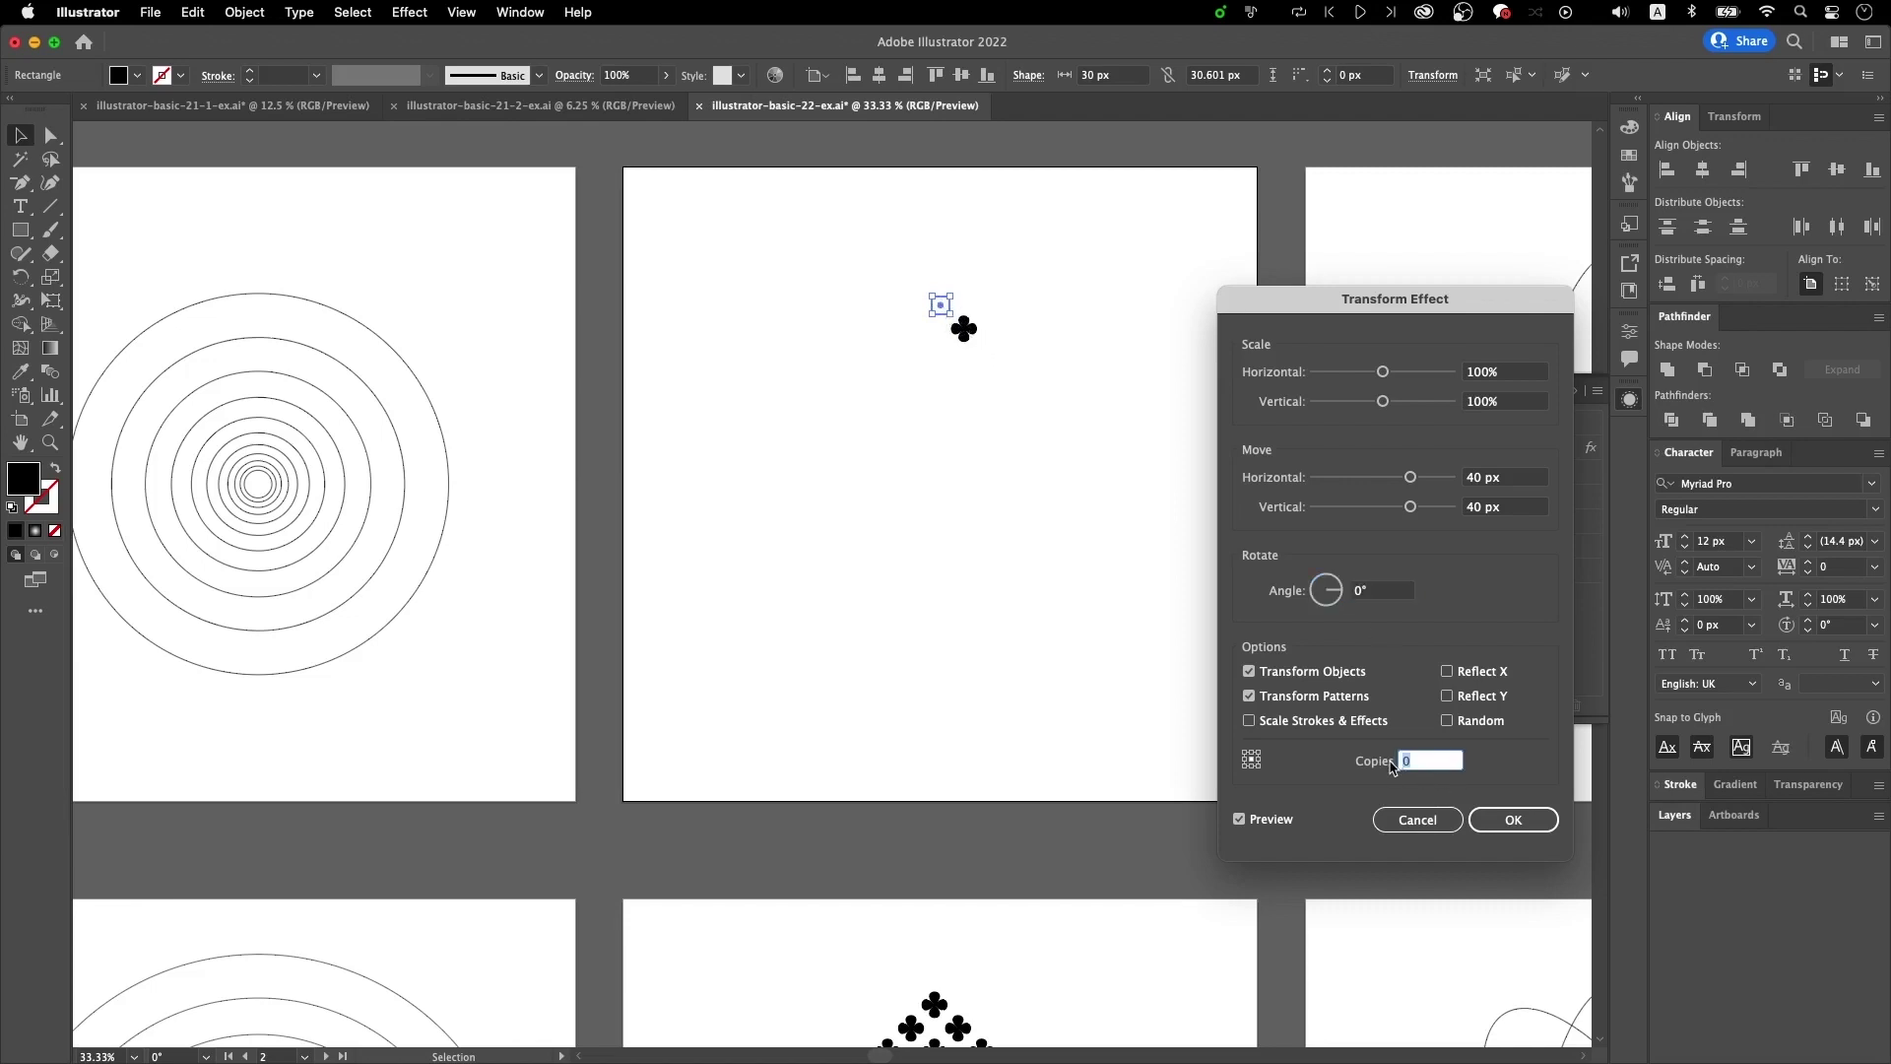
text(9)
key(Return)
click(1121, 695)
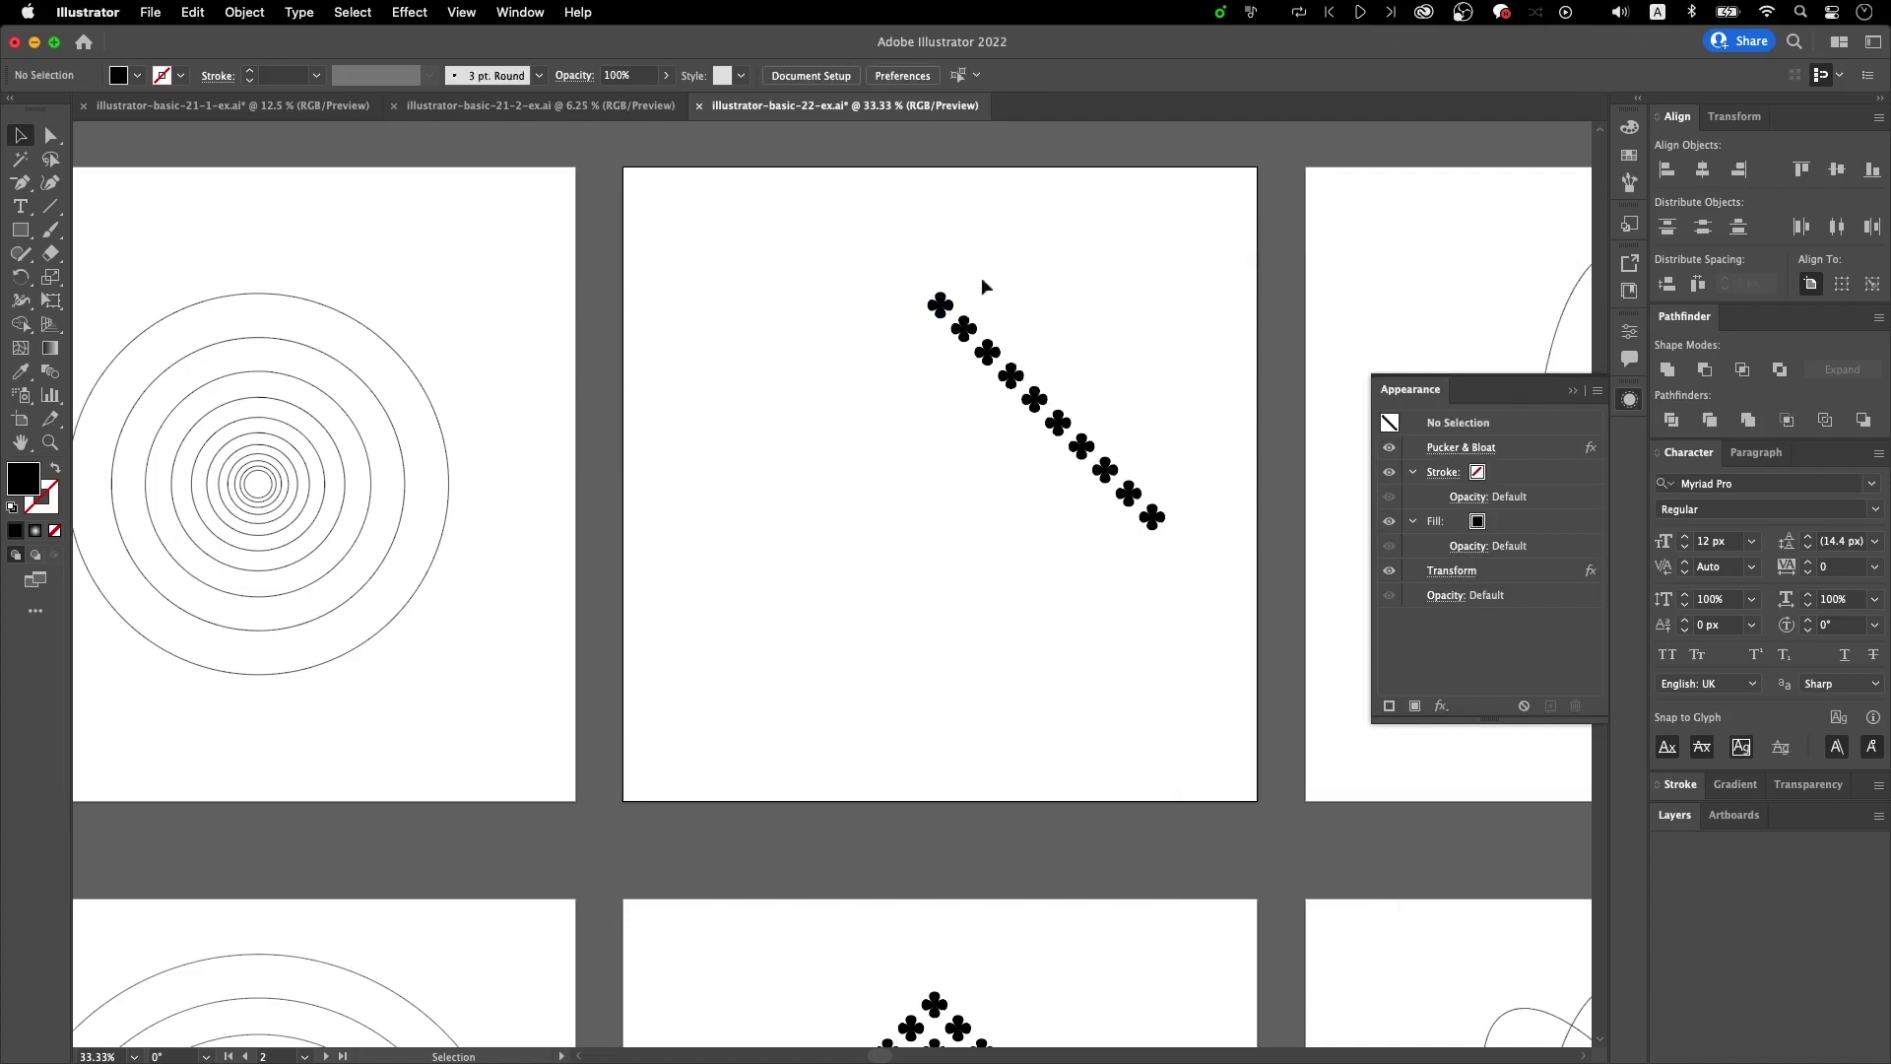
- Add a second Transform effect to the first clover in the diagonal row, moving 40 px horizontally and -40 px vertically
click(940, 305)
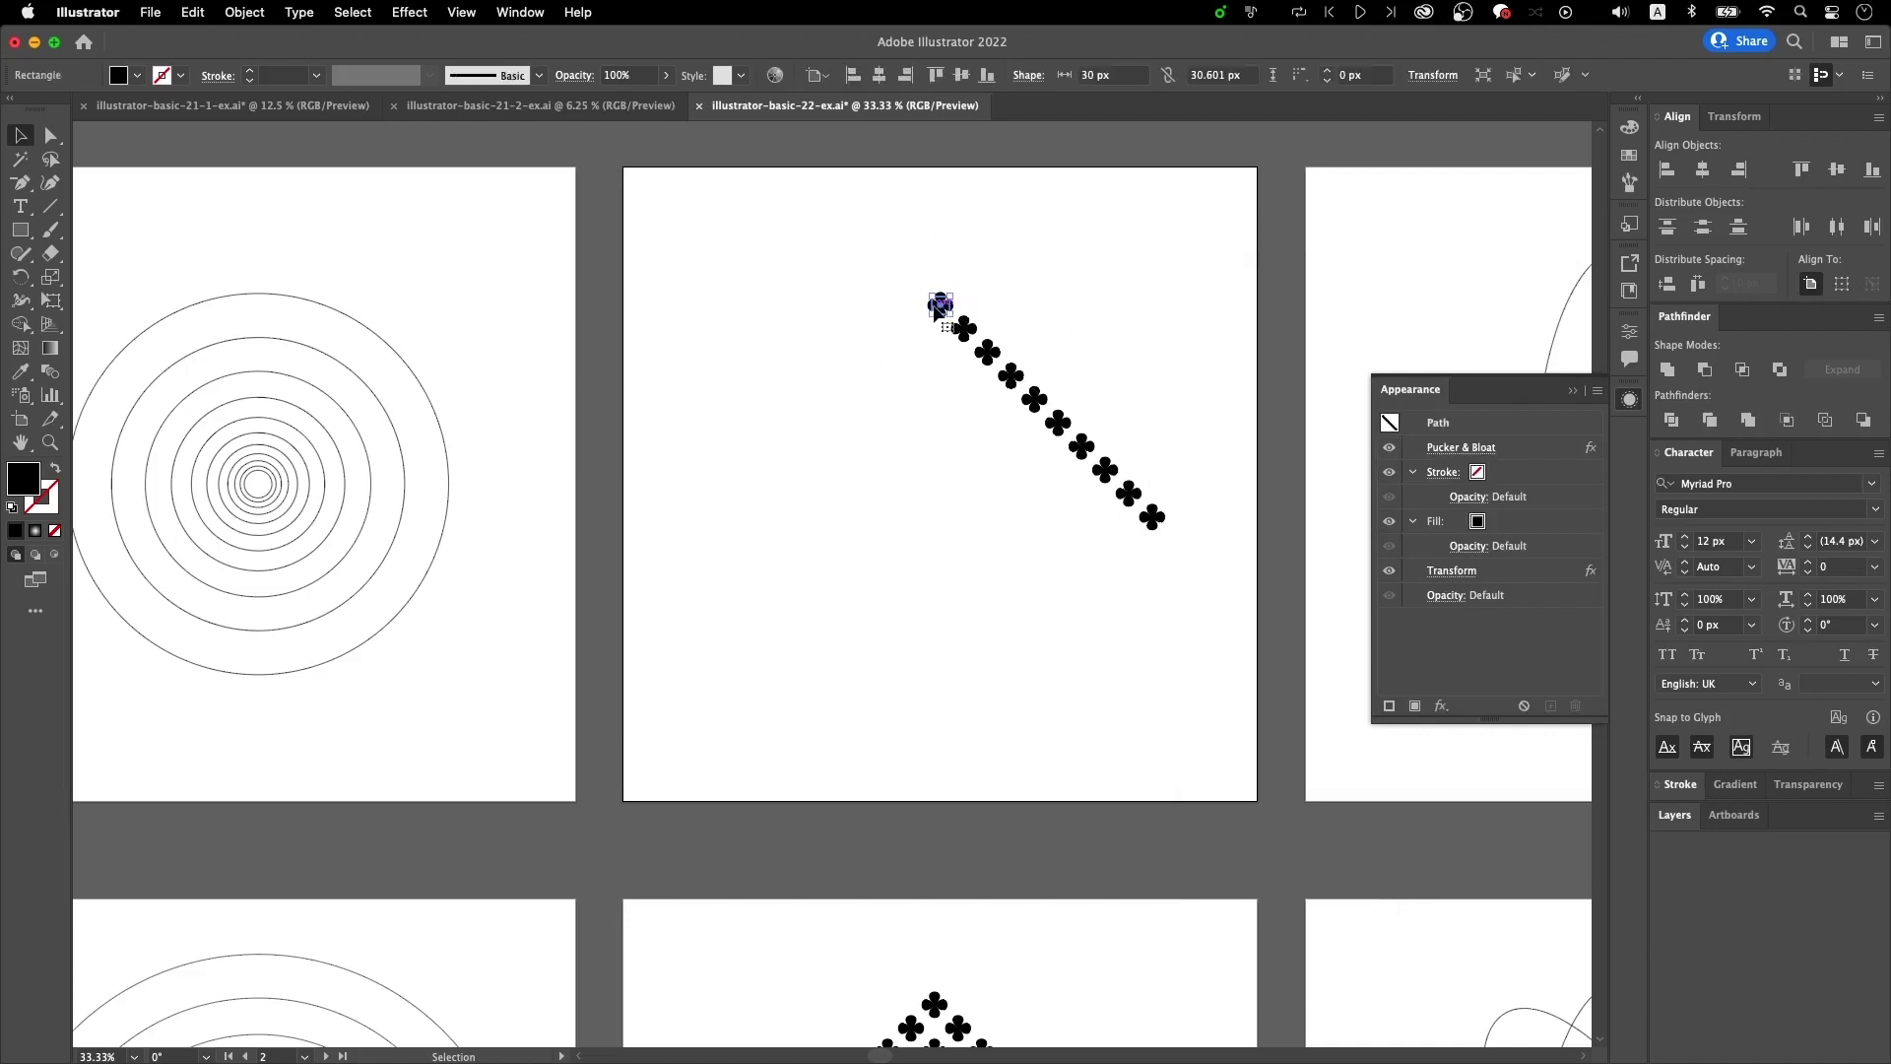
click(424, 18)
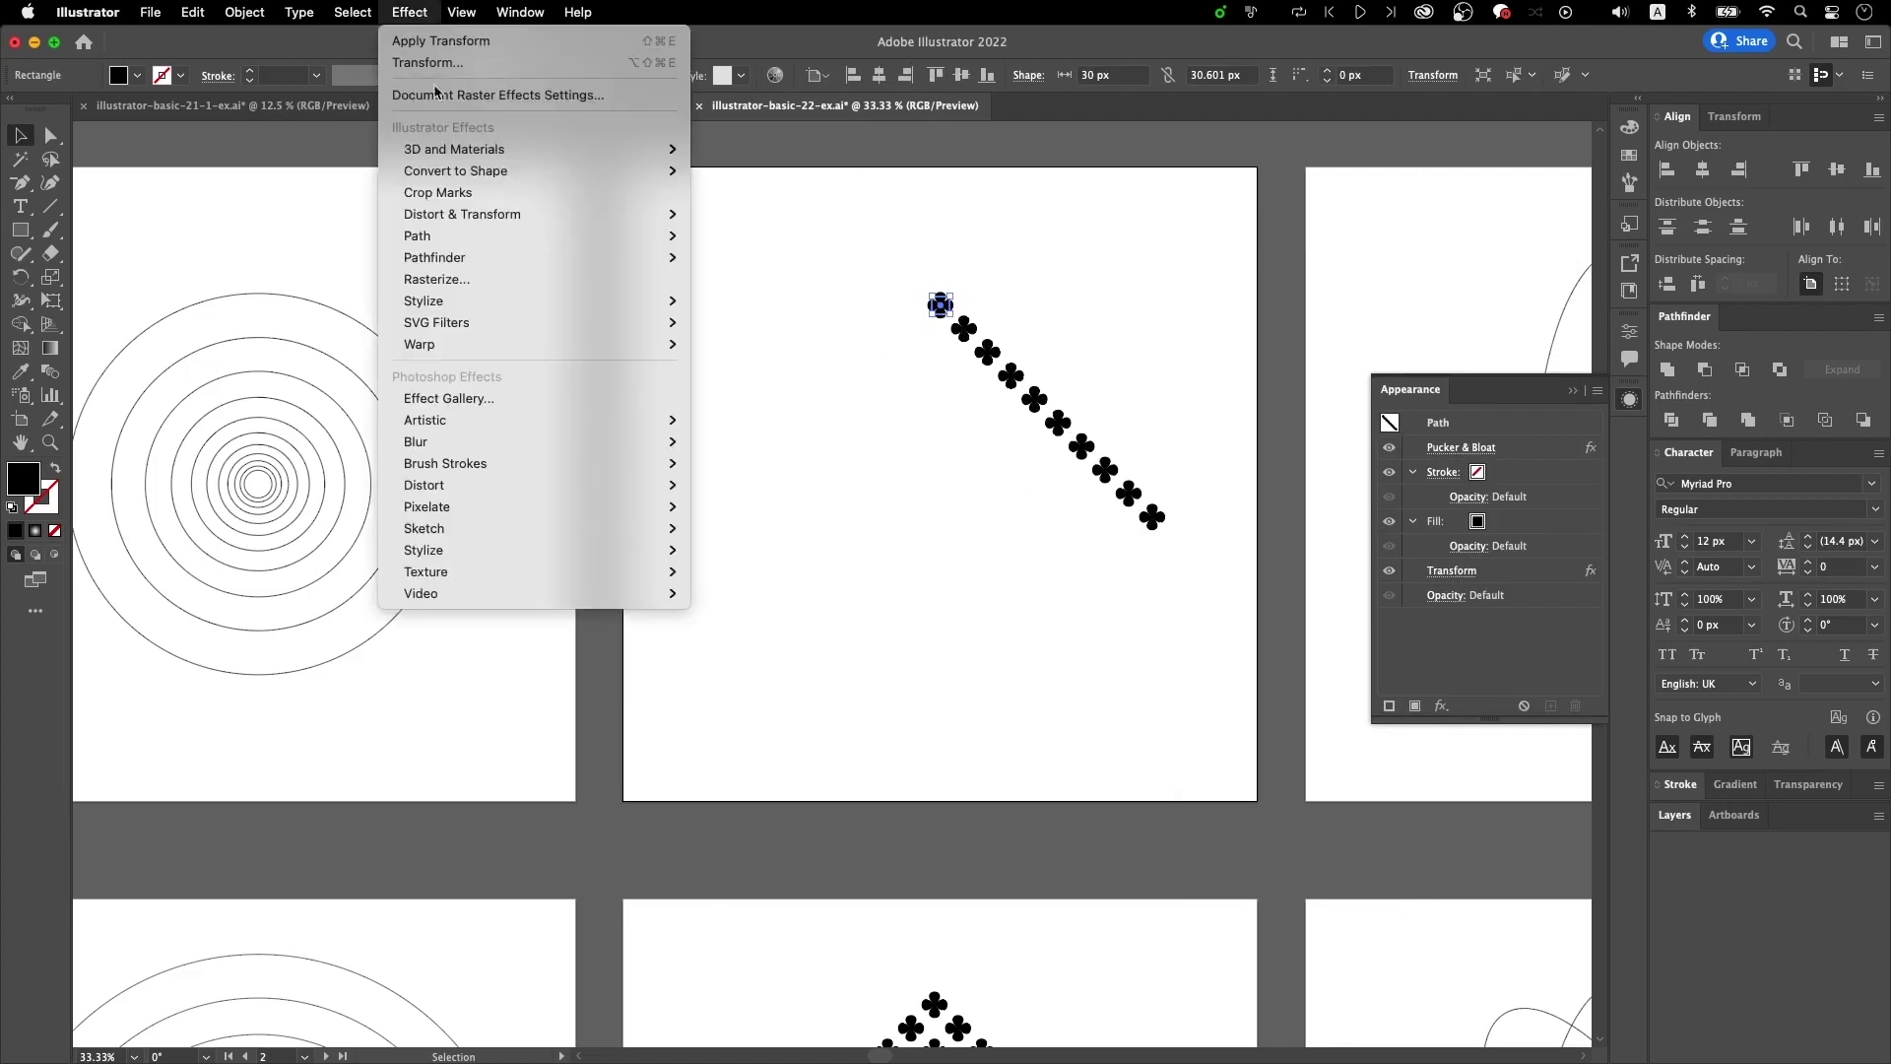
mouse_move(468, 217)
click(768, 281)
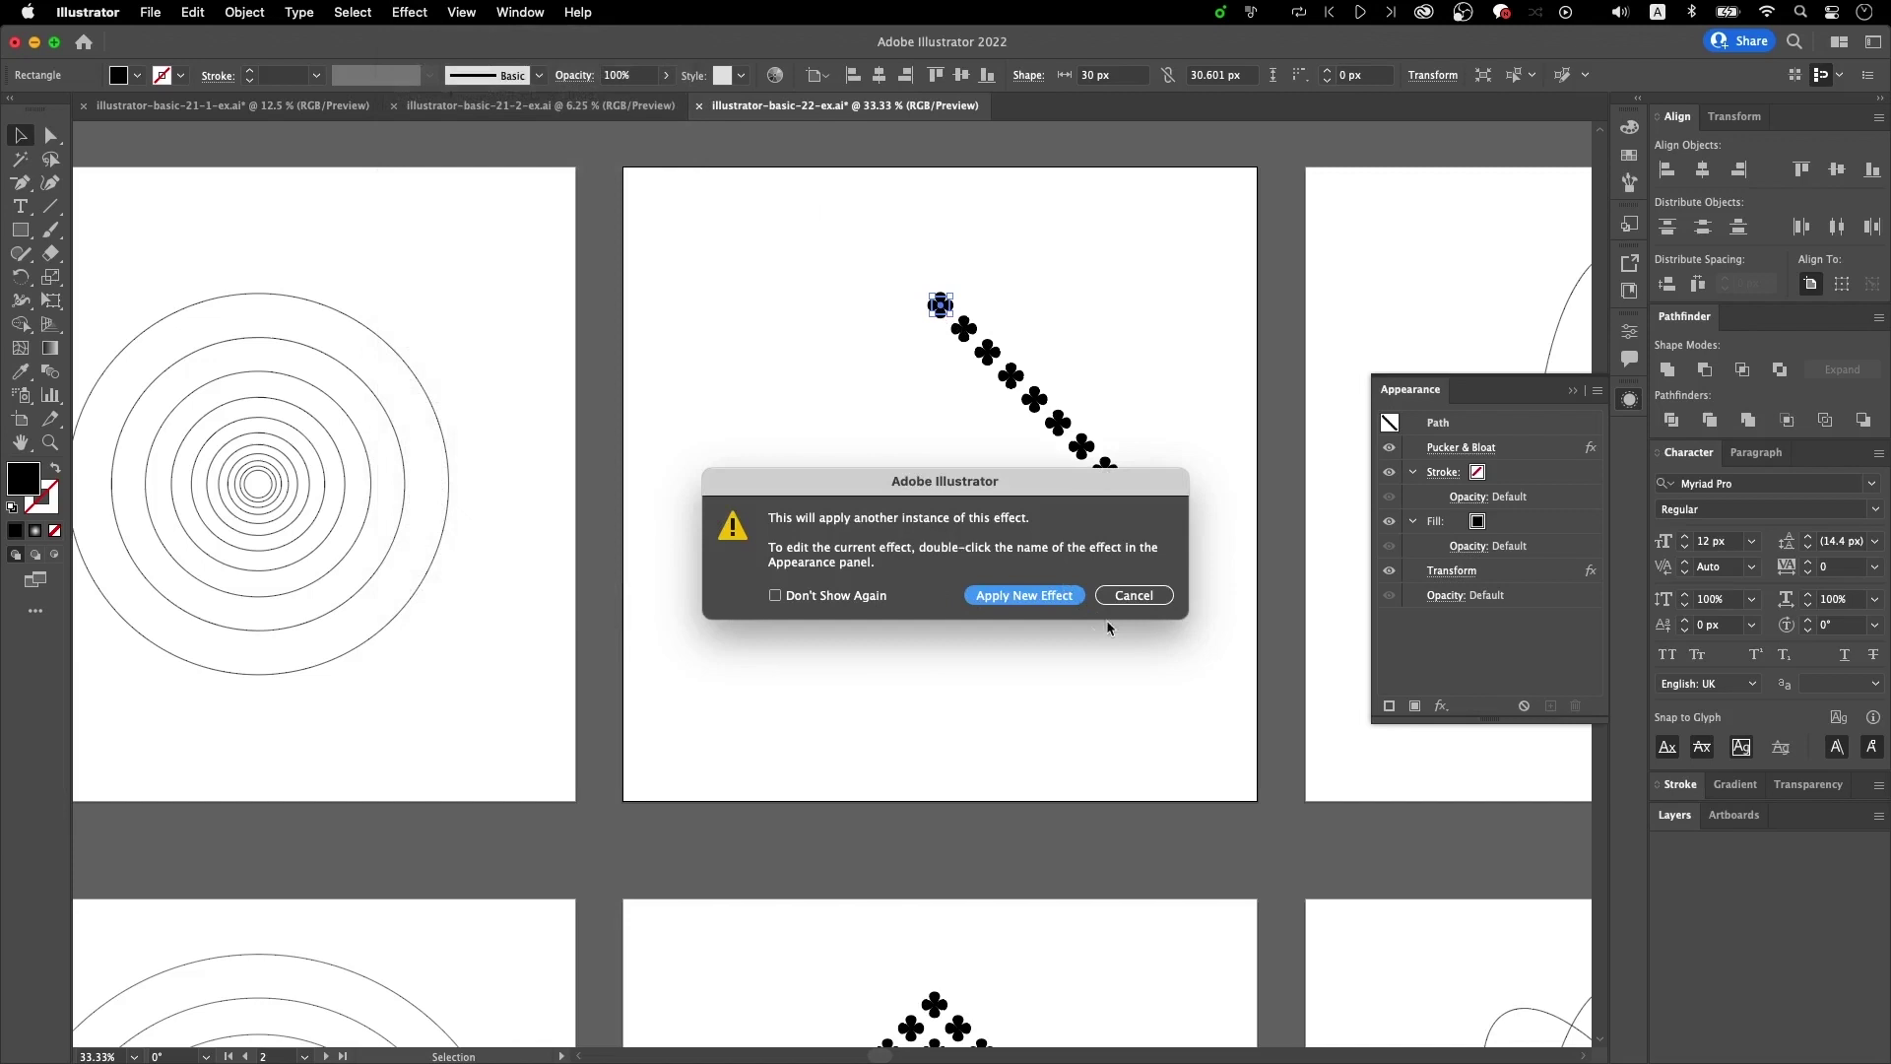
click(1029, 596)
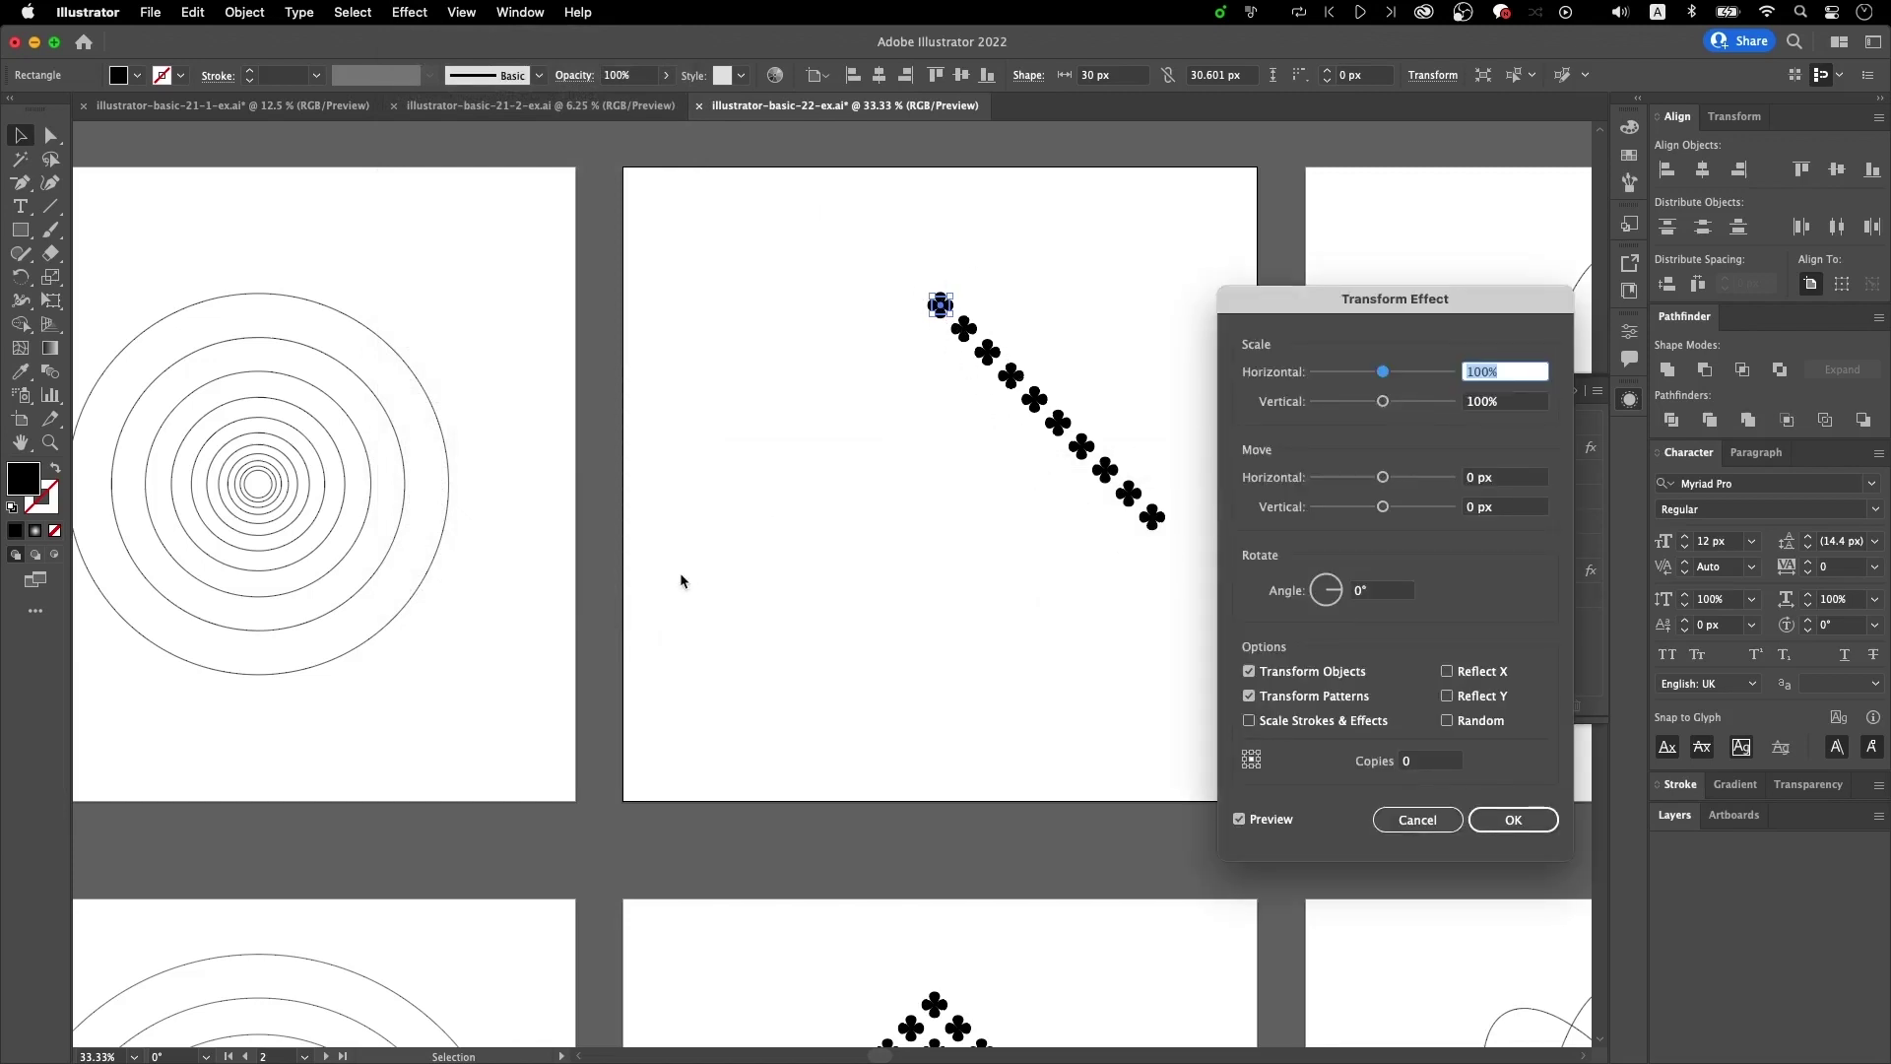
double_click(1476, 478)
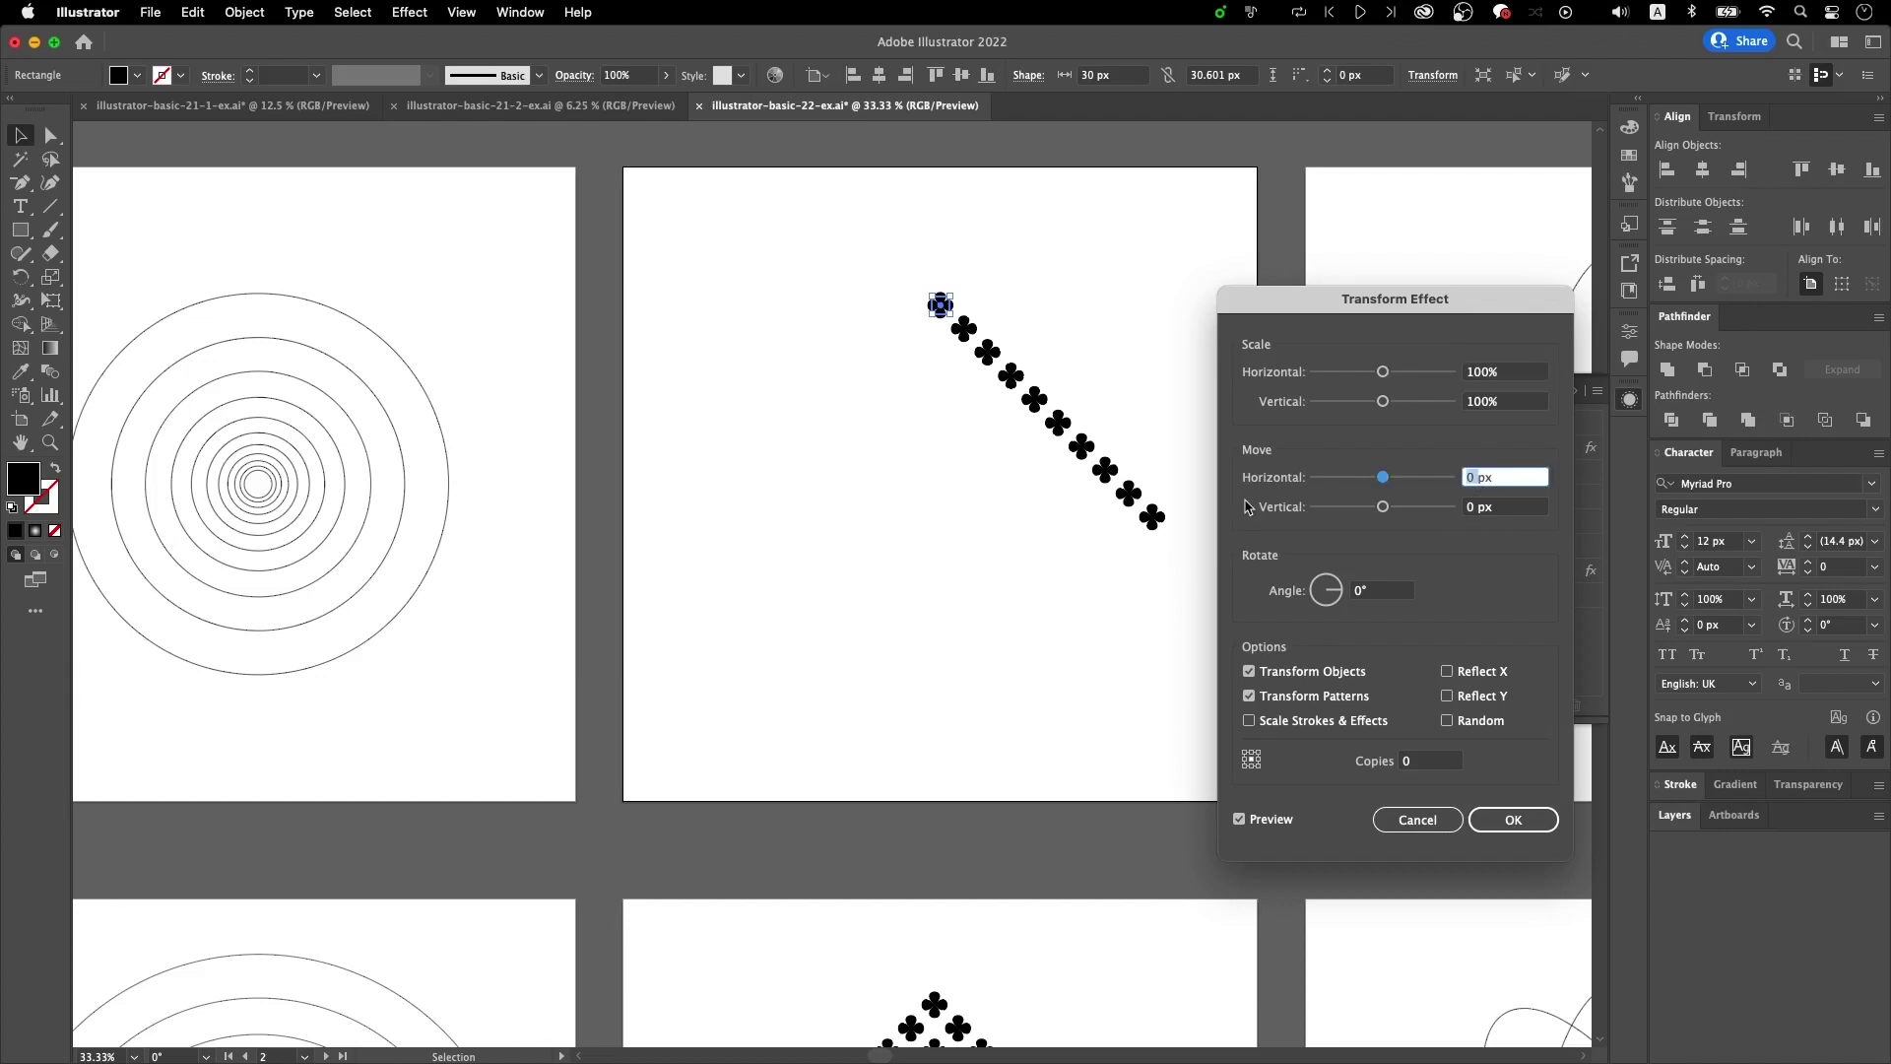
text(40)
key(Tab)
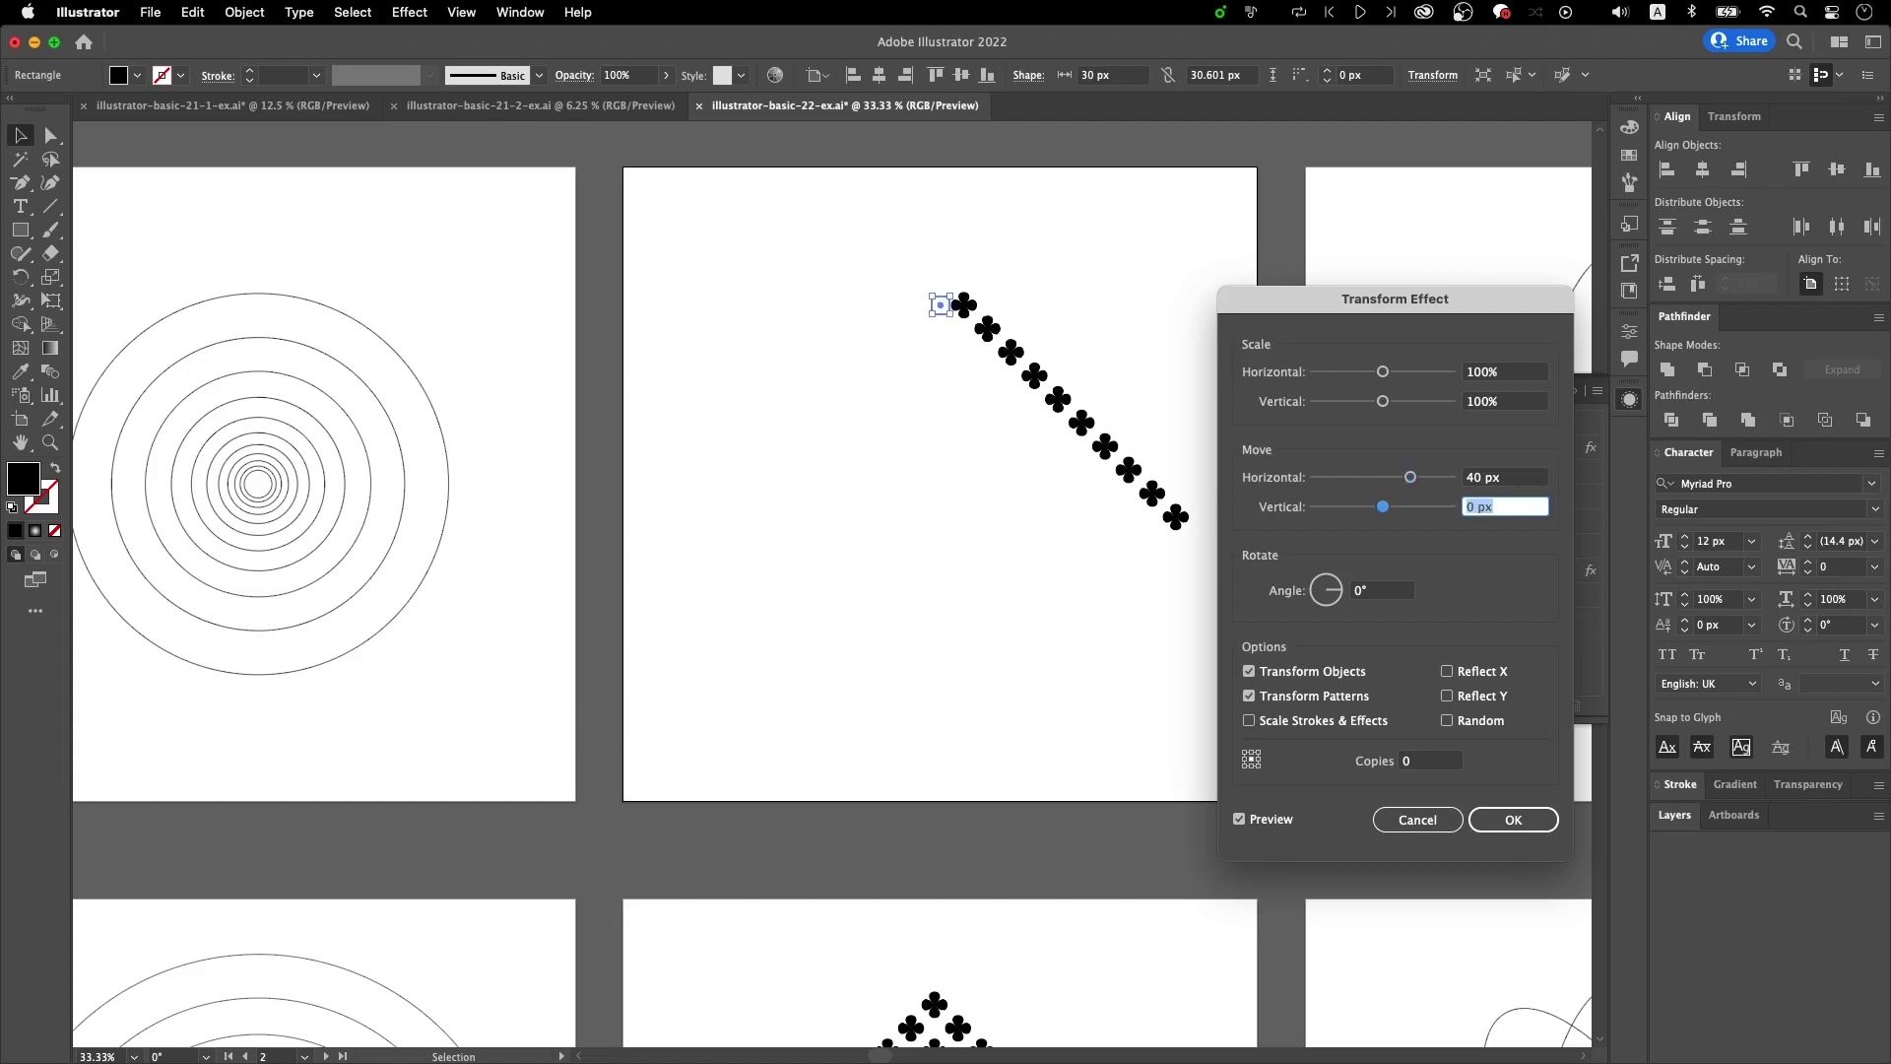
text(-40)
key(Tab)
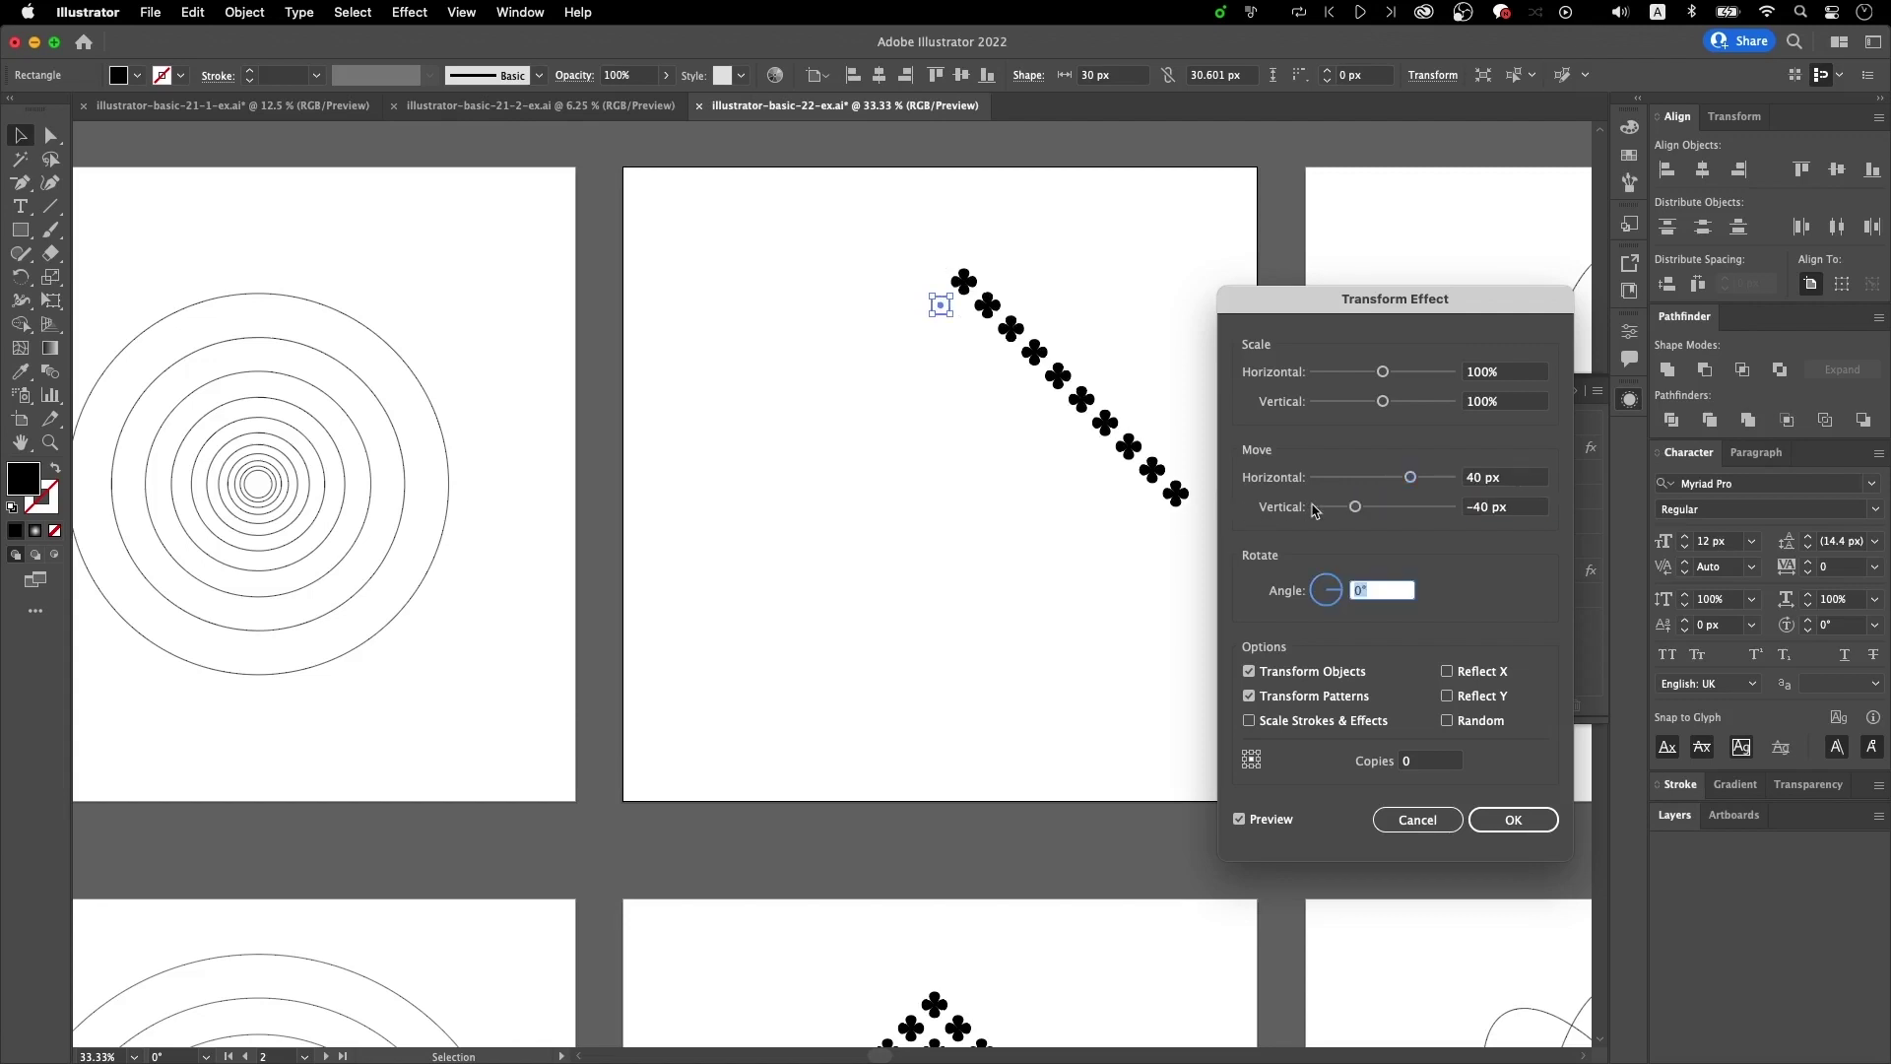
click(1487, 506)
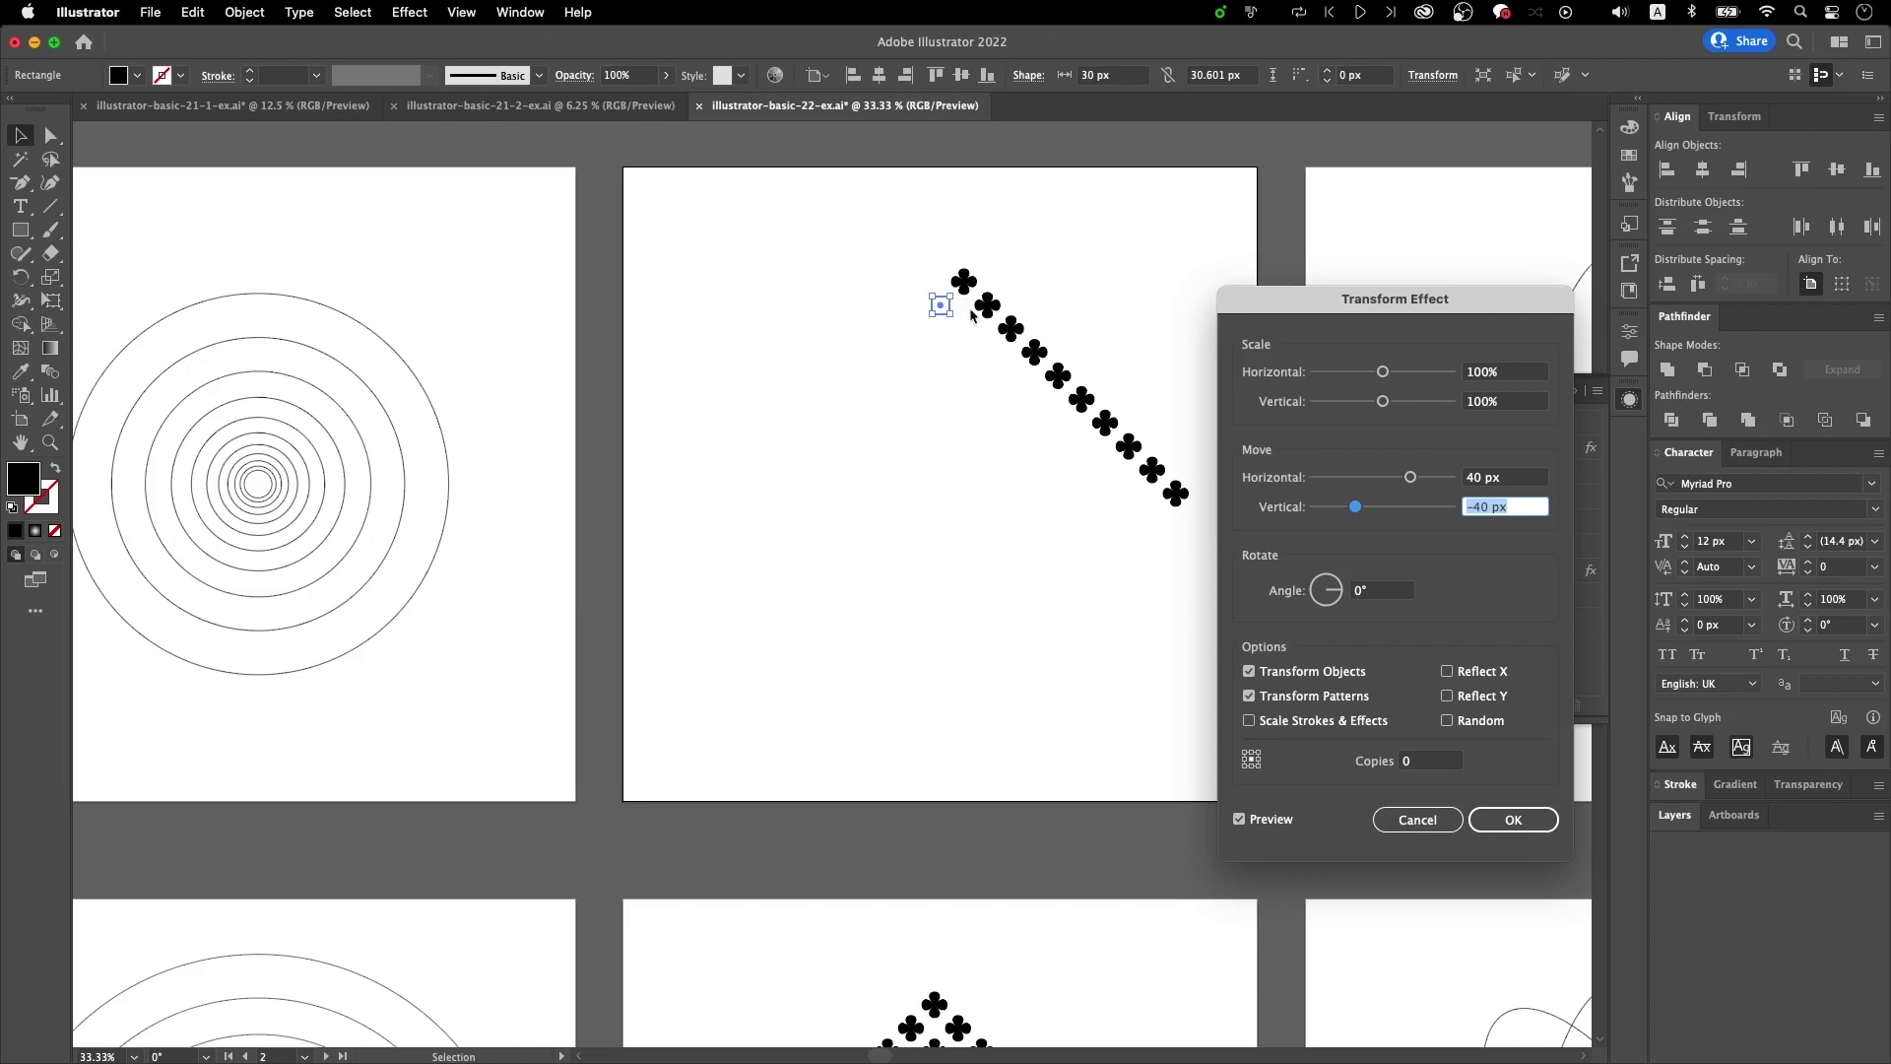
- Set the second Transform effect to 9 copies and apply it to build the diamond grid
click(1423, 762)
text(9)
key(Return)
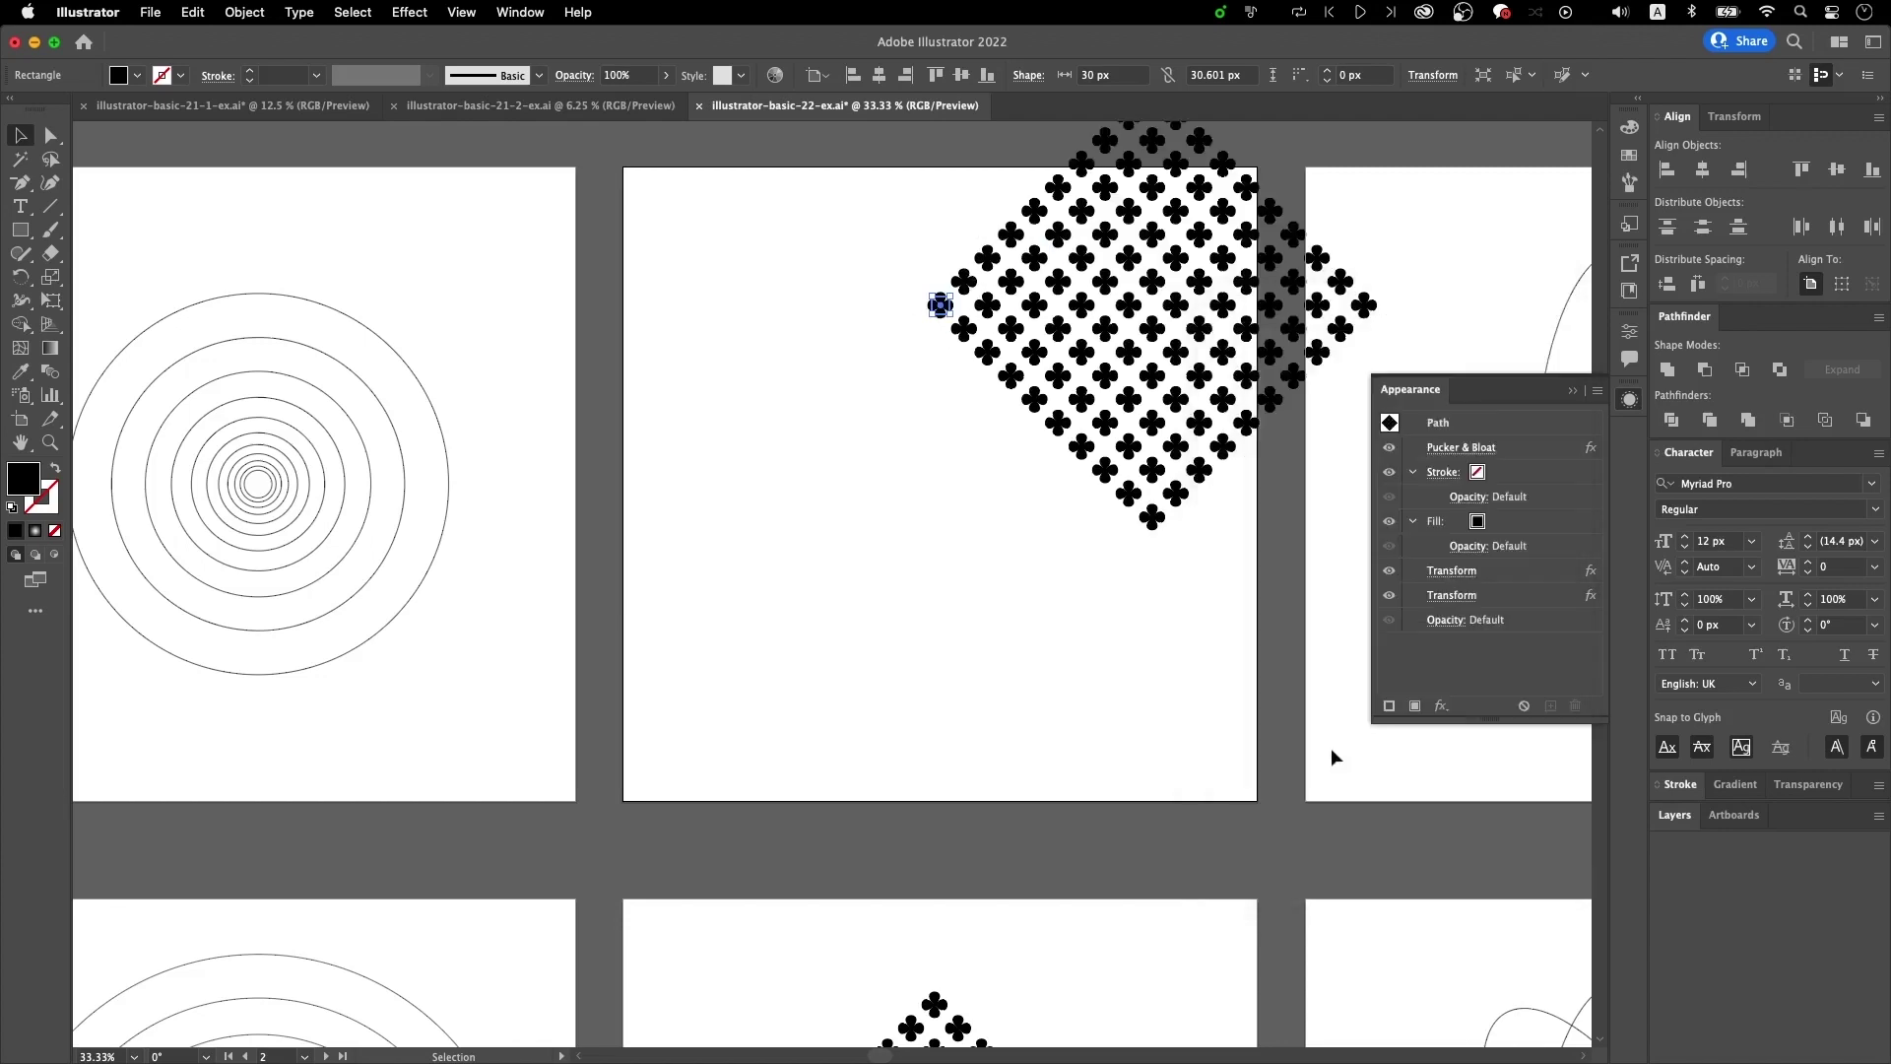
- Round the corners of the grid's source shape to a radius of about 11 px, reshaping every clover, and deselect it
drag(895, 370, 788, 446)
scroll(789, 445, up, 5)
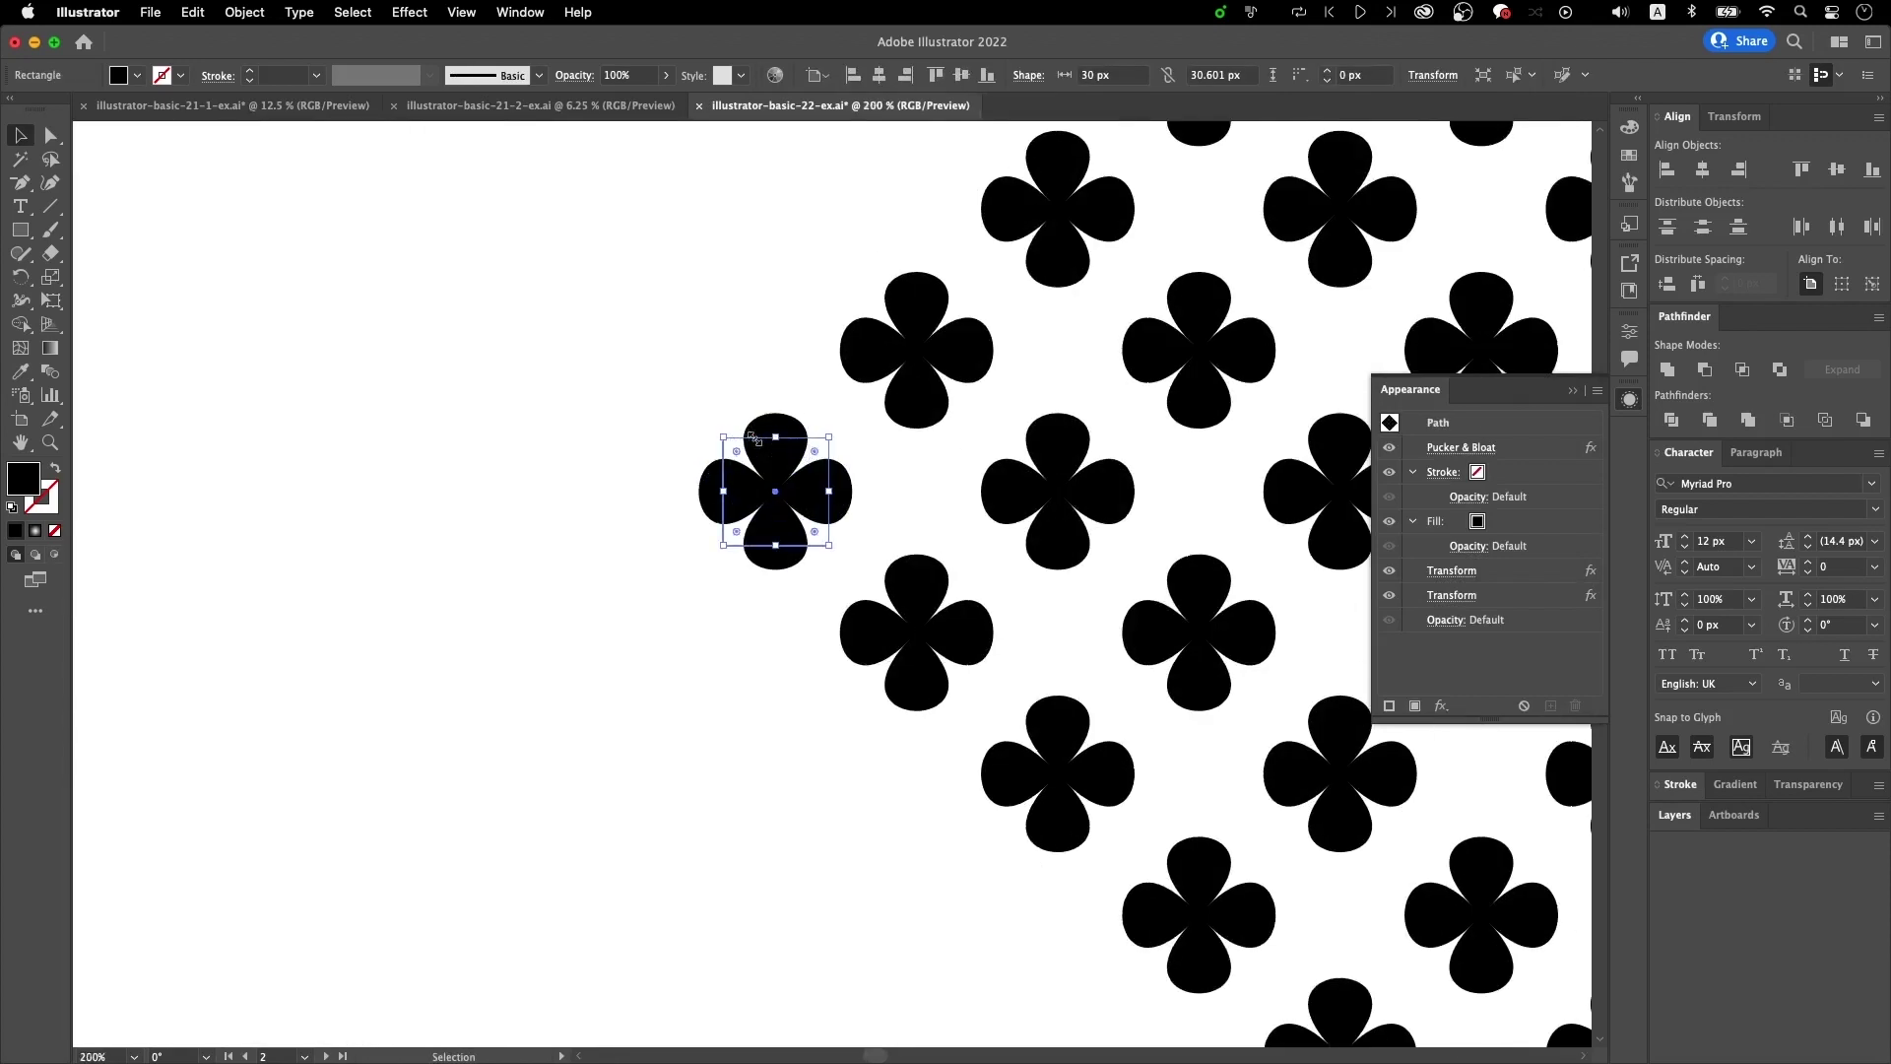
scroll(810, 464, down, 3)
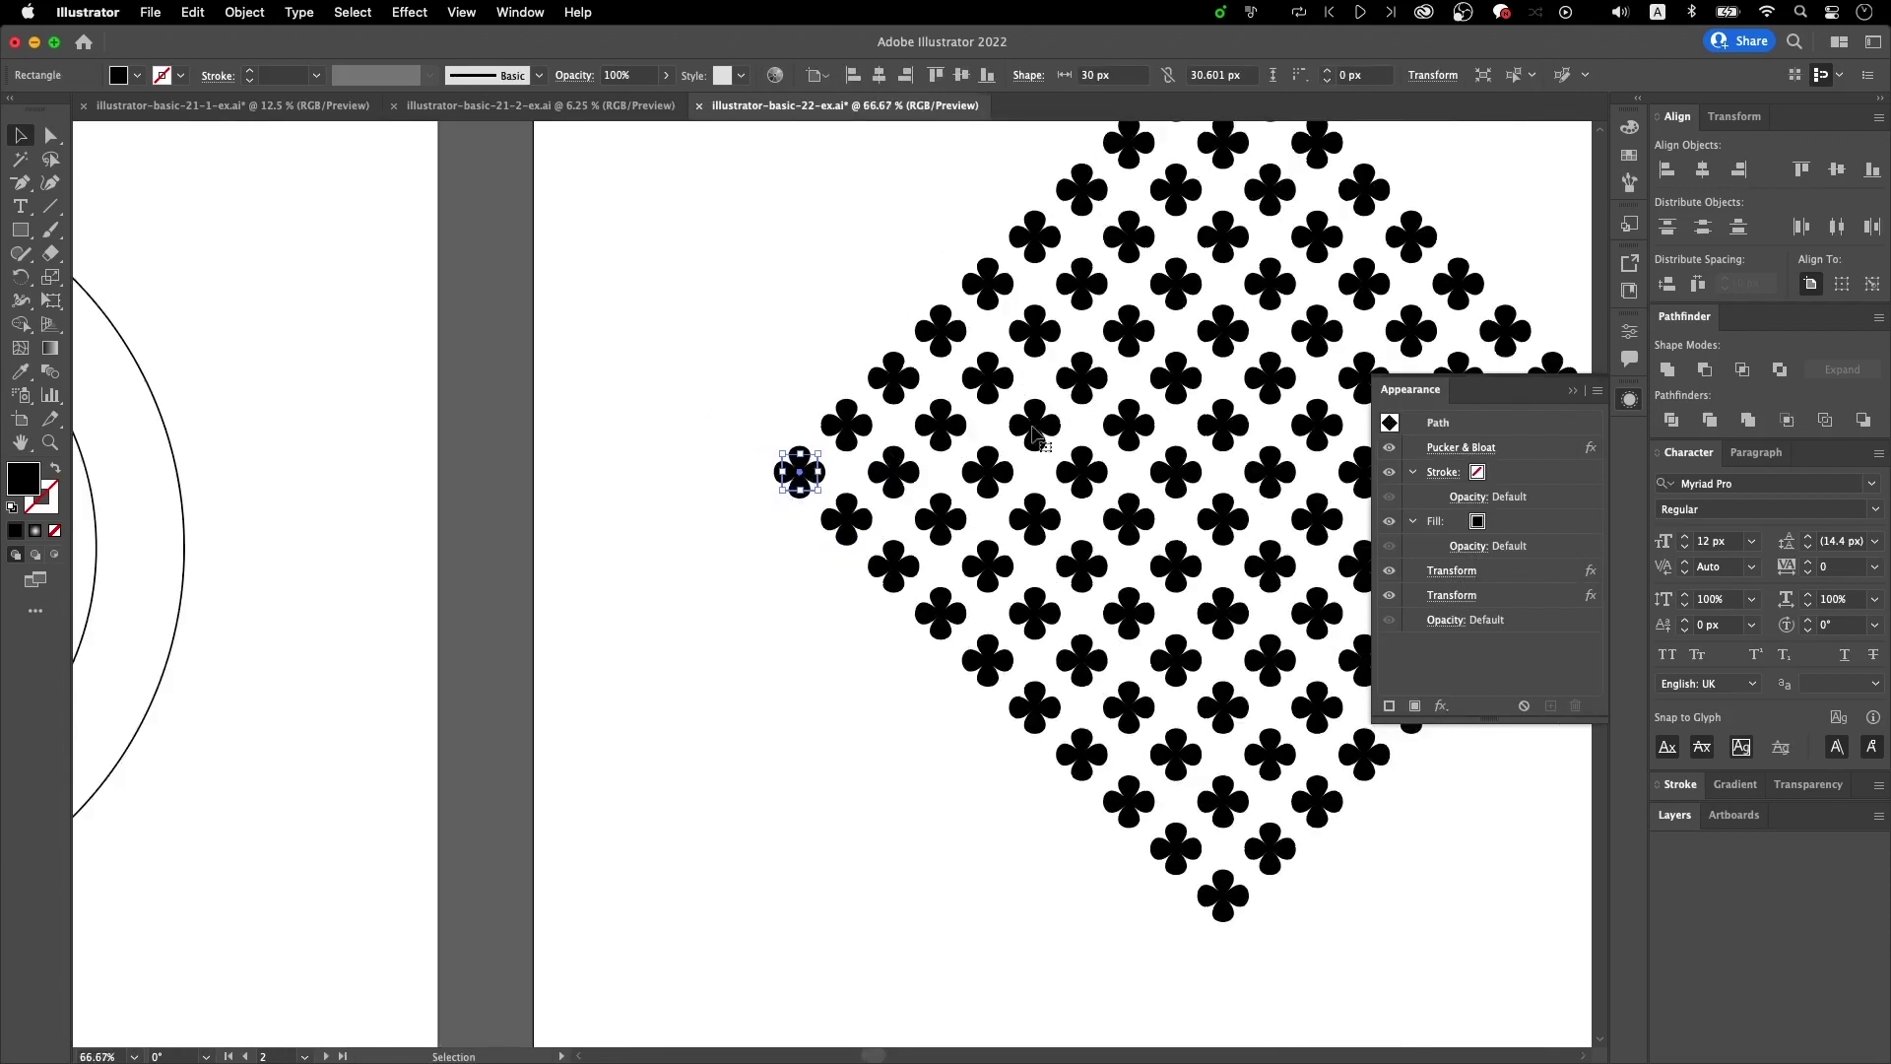
drag(1237, 500, 857, 571)
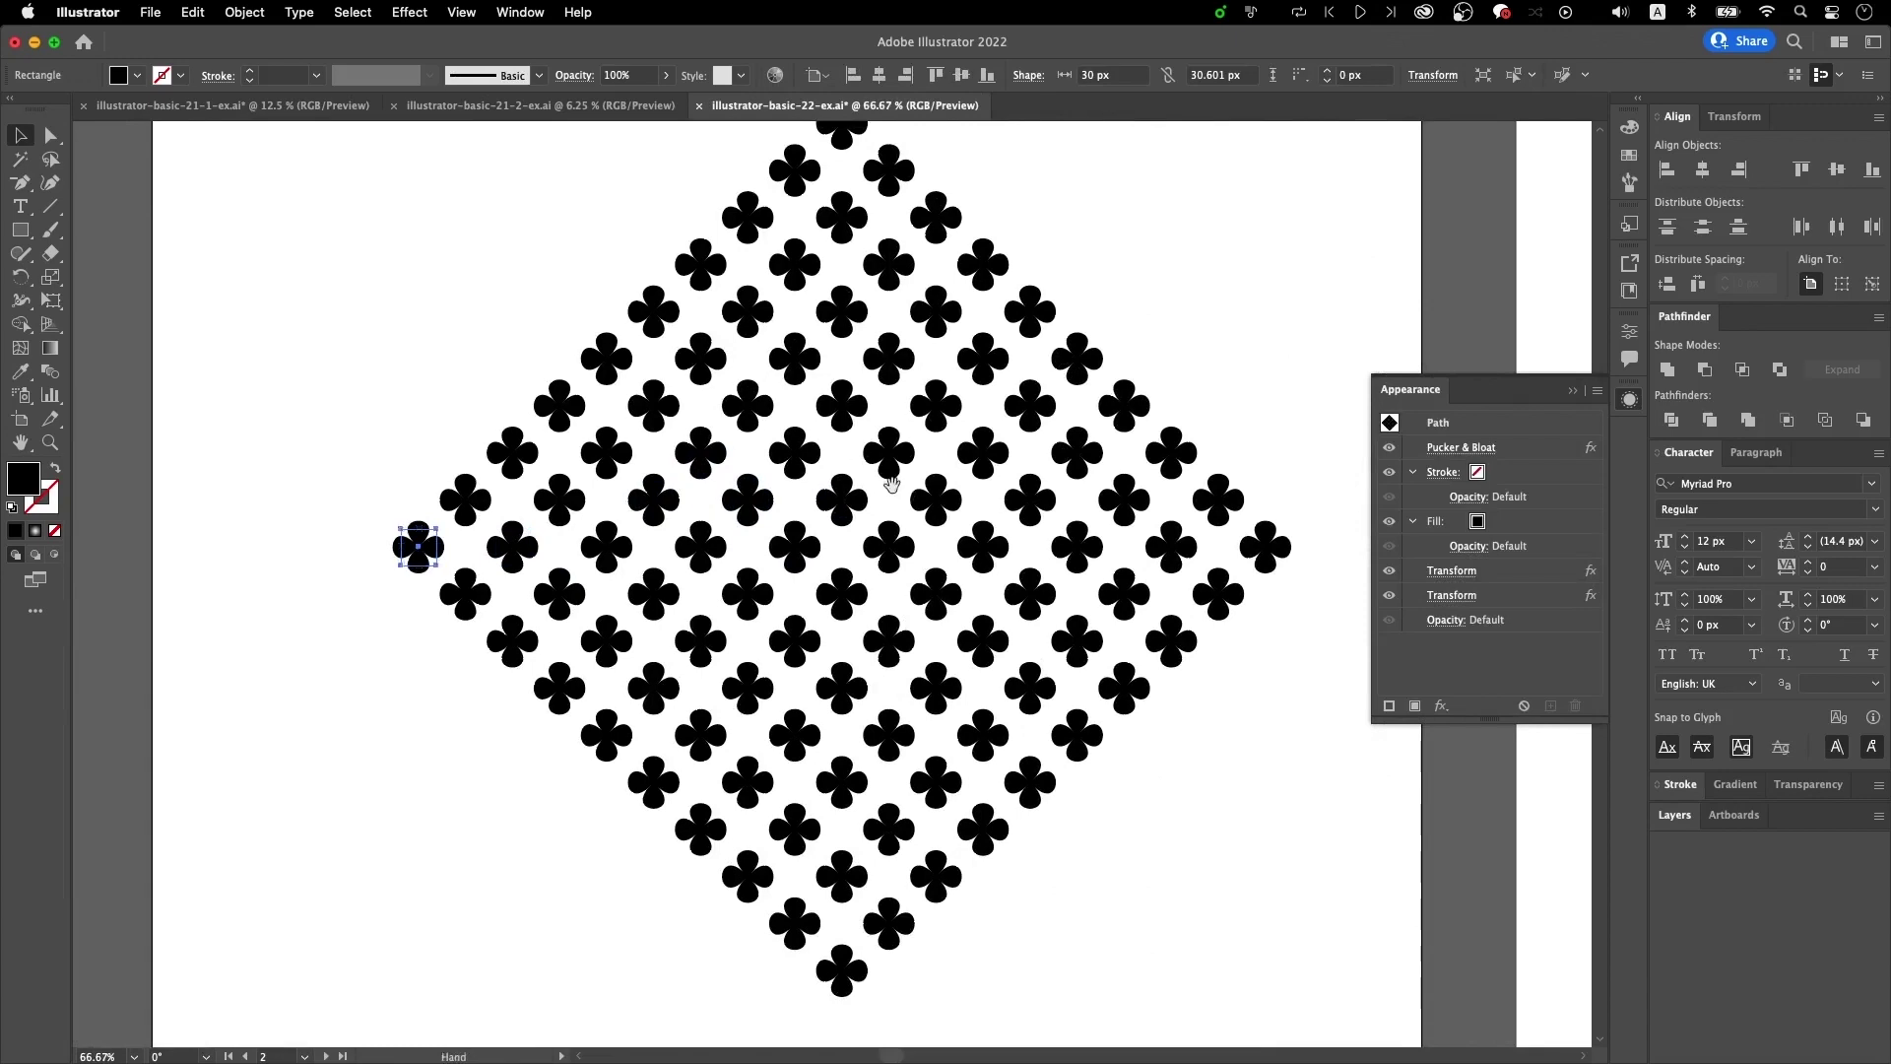
scroll(551, 591, left, 3)
scroll(552, 591, up, 1)
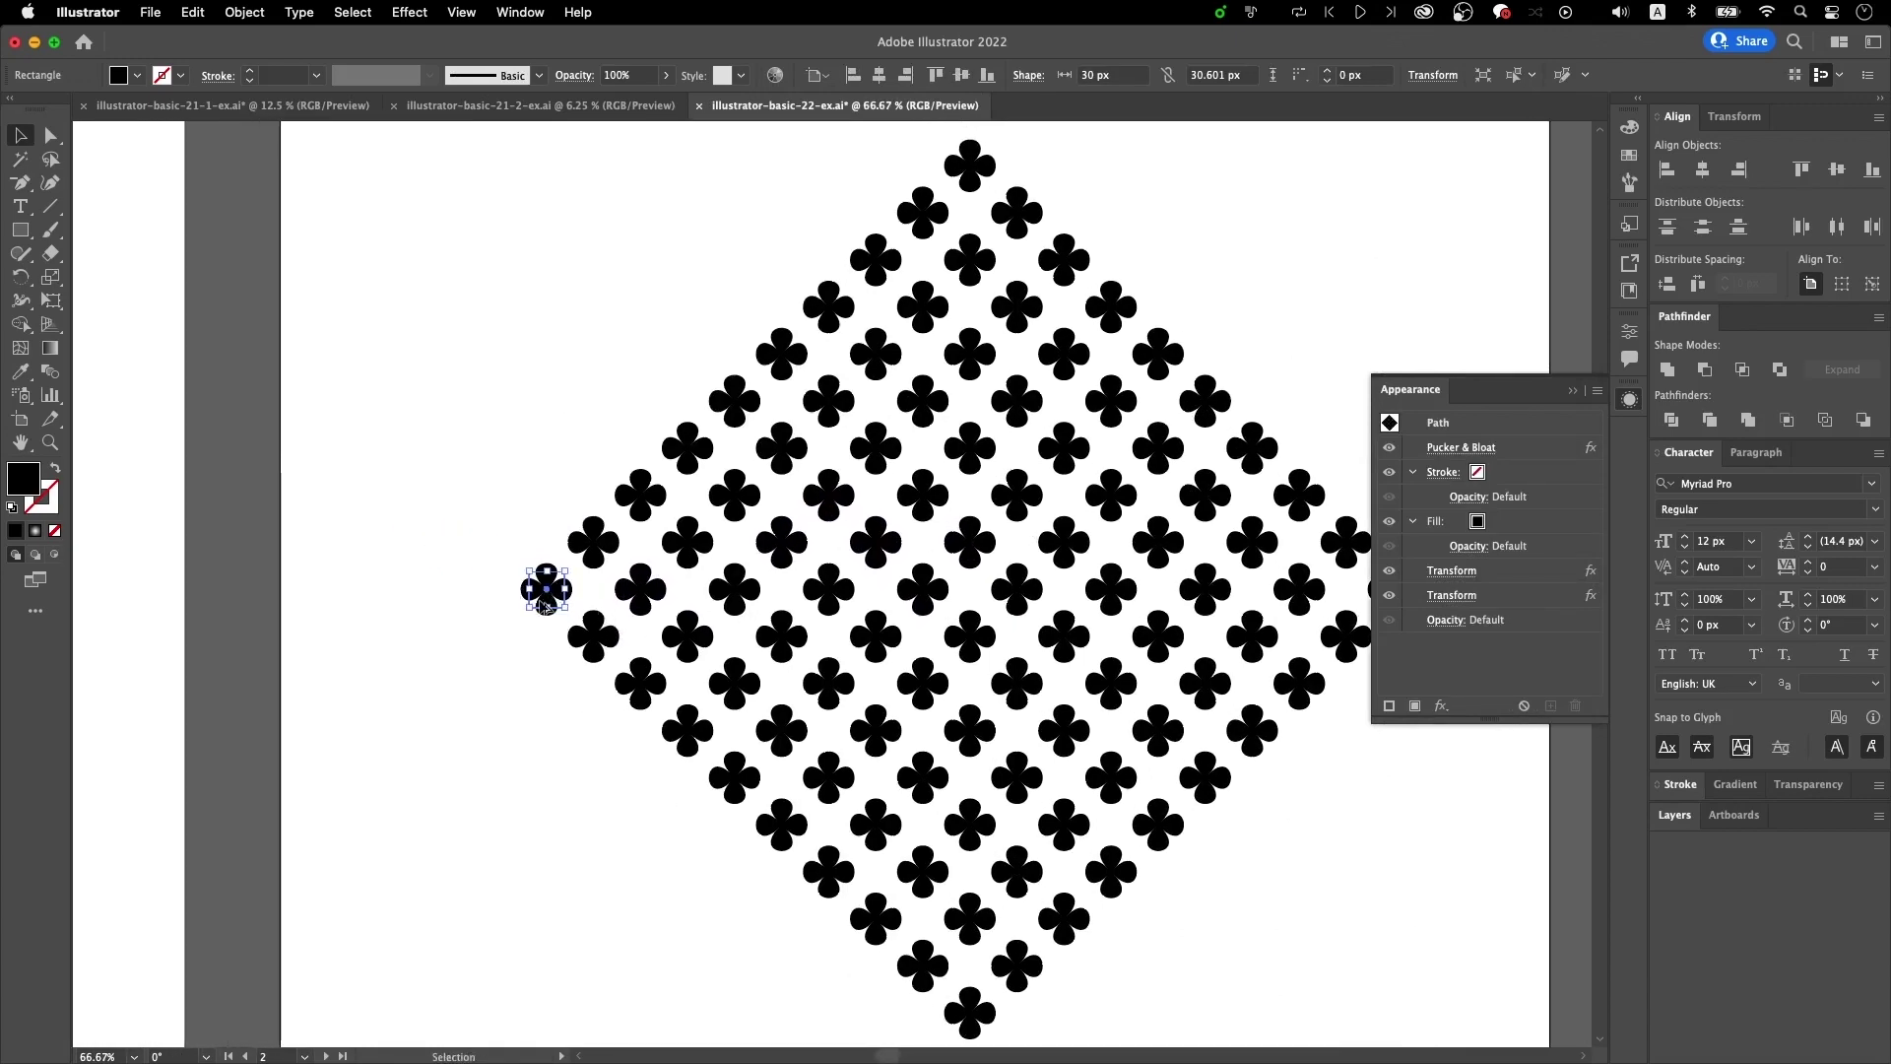
scroll(540, 596, up, 3)
mouse_move(597, 532)
mouse_down()
mouse_move(621, 515)
mouse_move(559, 567)
mouse_move(581, 560)
mouse_up()
scroll(800, 537, down, 1)
scroll(800, 536, down, 1)
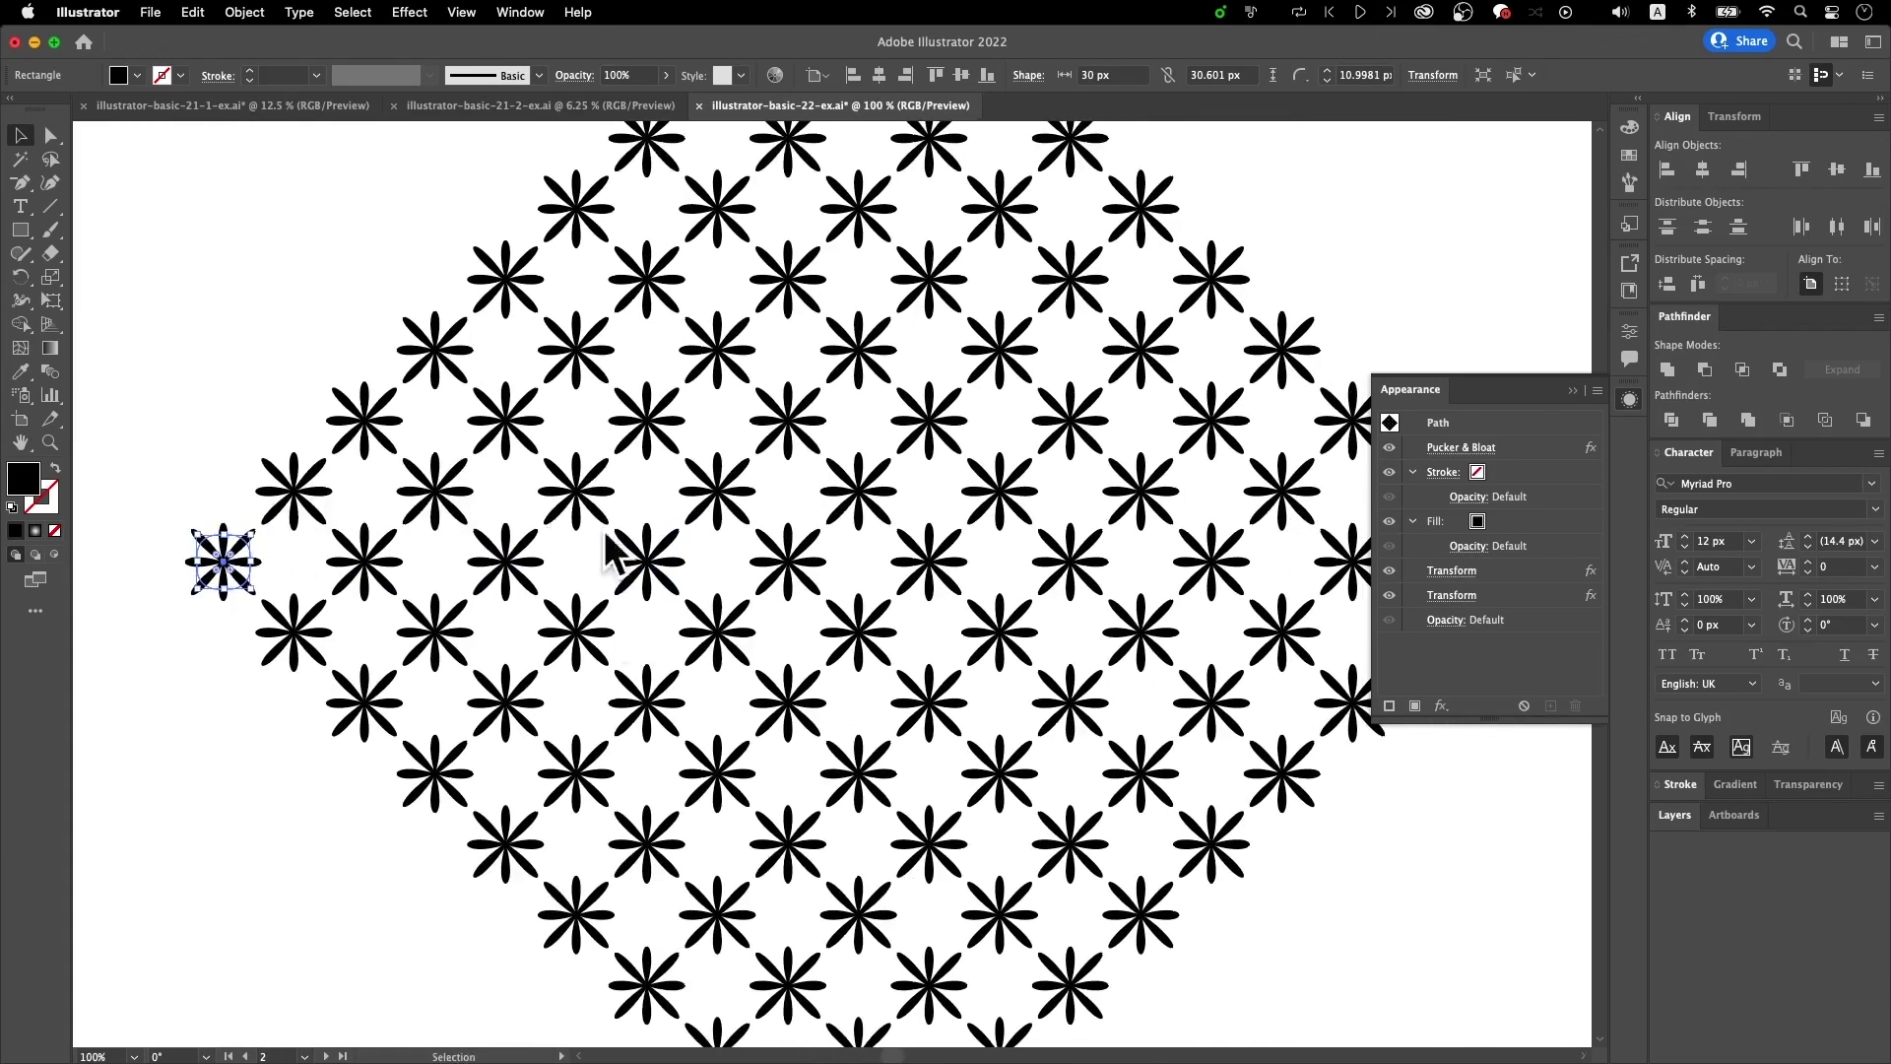
scroll(873, 516, down, 1)
click(1187, 800)
scroll(588, 382, down, 2)
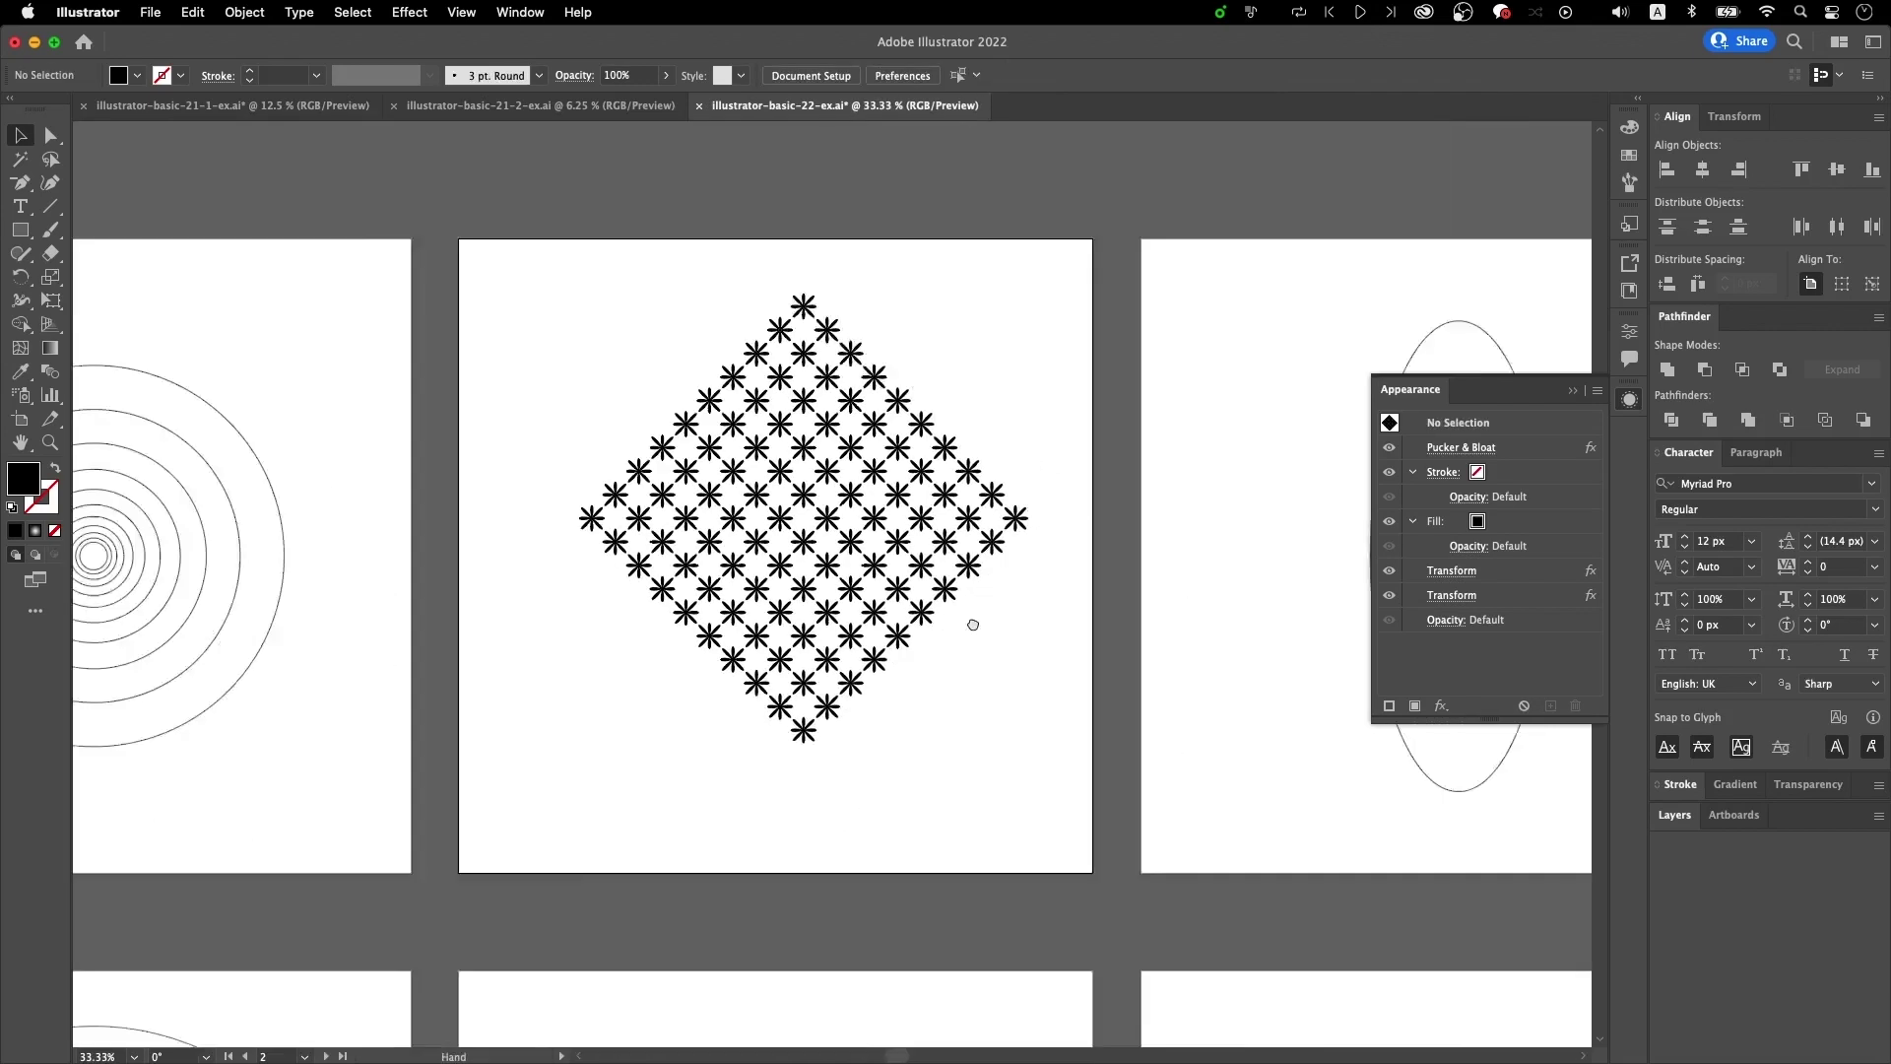
click(522, 472)
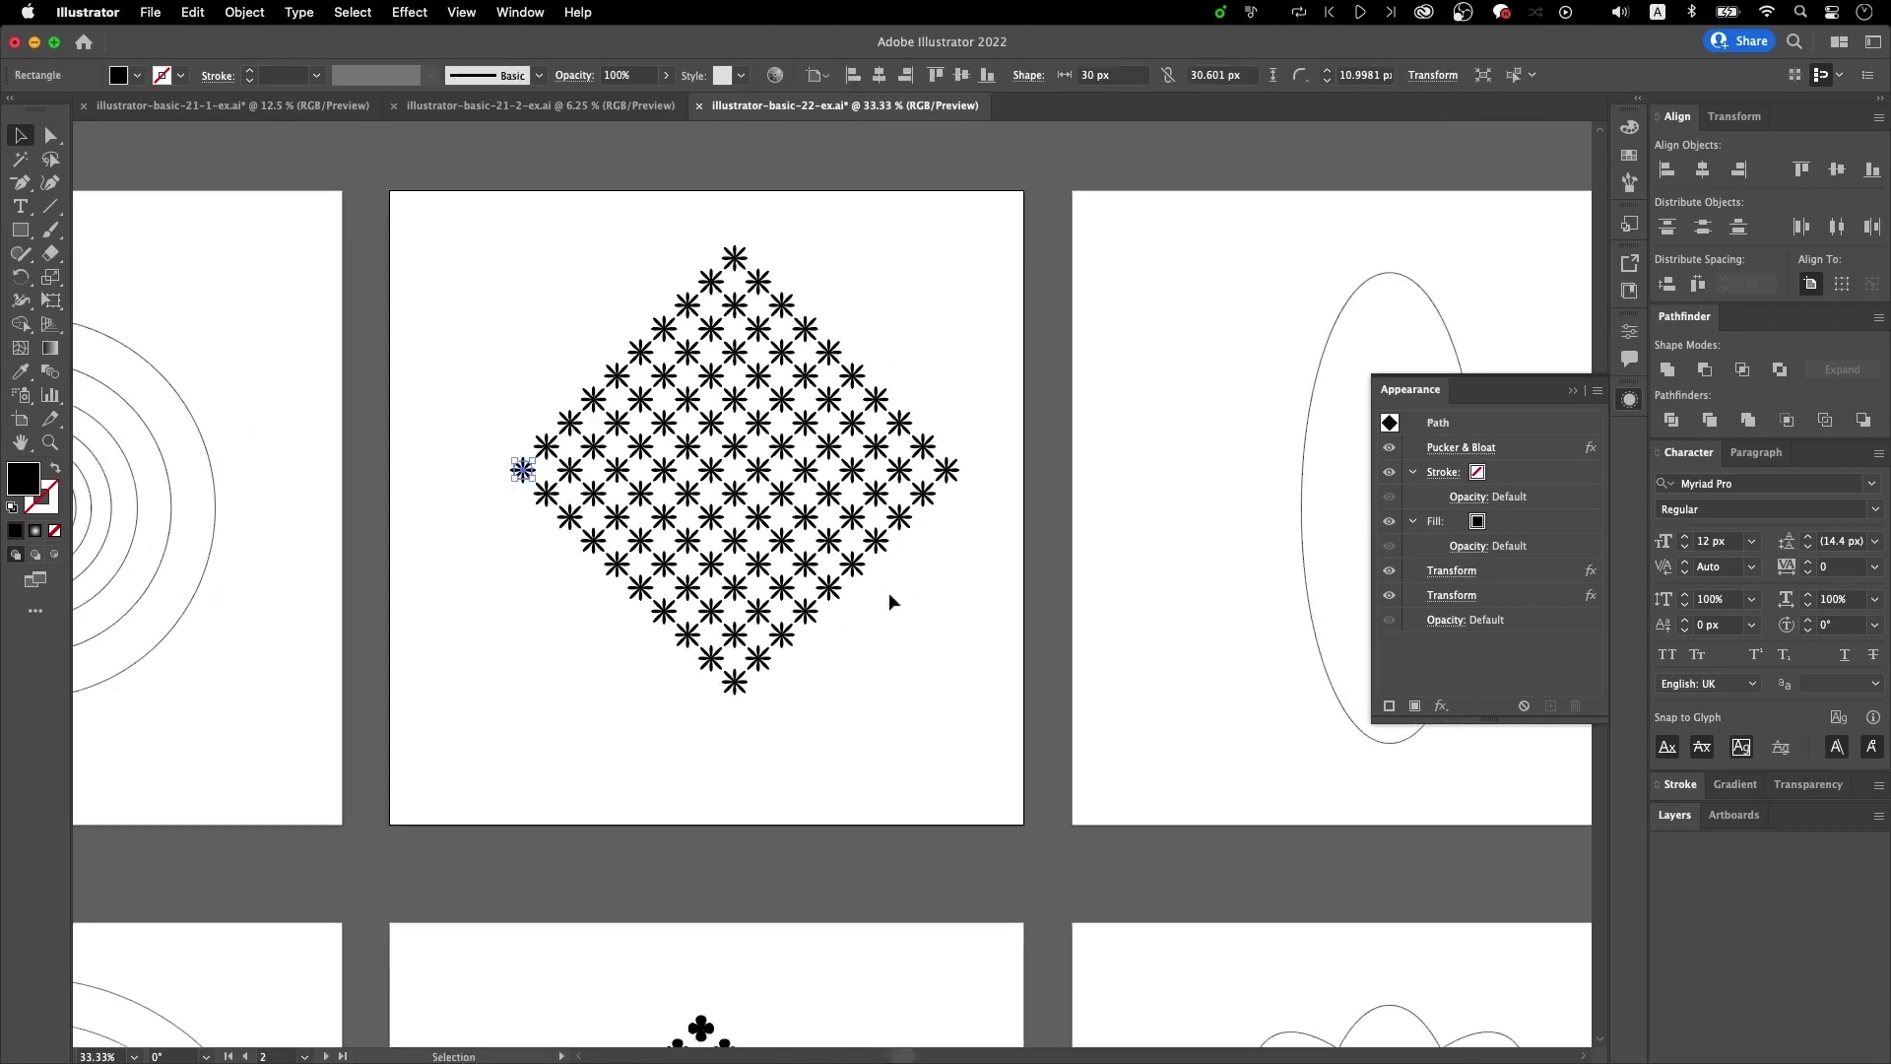
click(1022, 382)
- Start a Transform effect on the tall ellipse on the third artboard and set its rotation angle to 30°
scroll(1103, 690, right, 5)
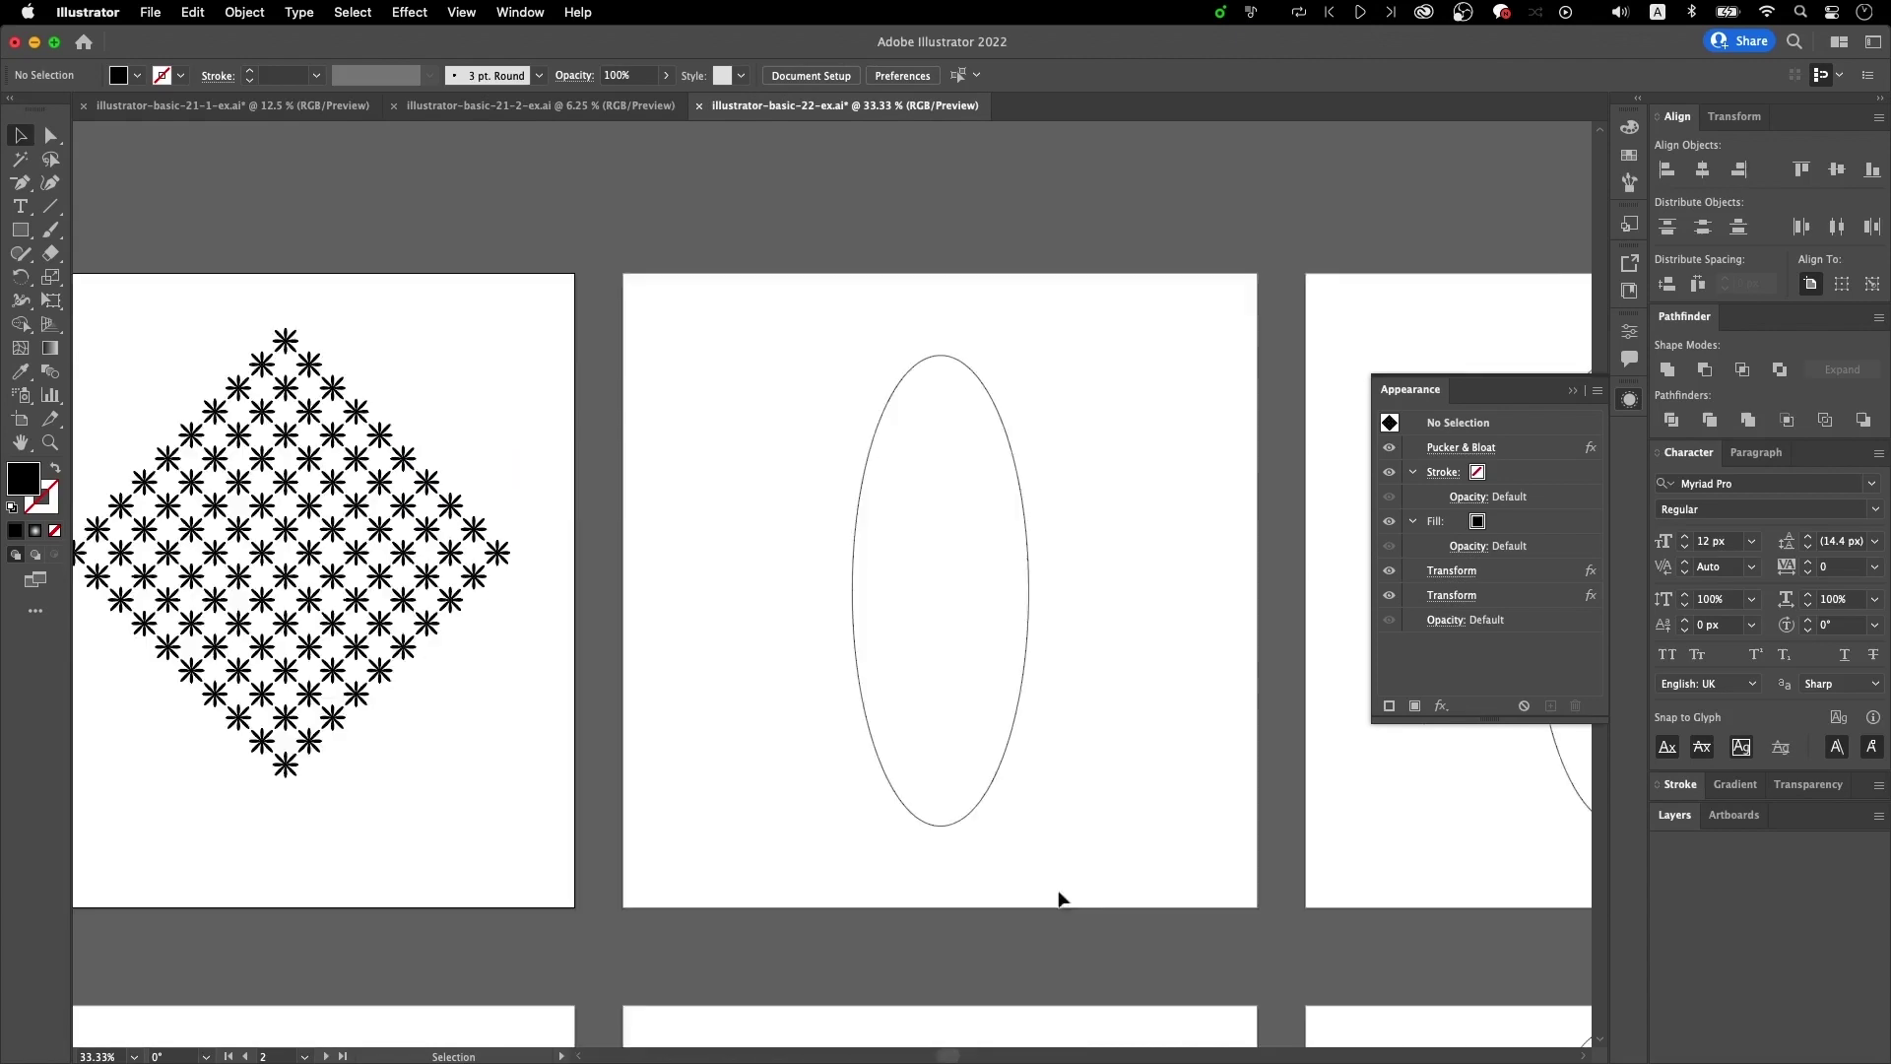
scroll(999, 682, down, 5)
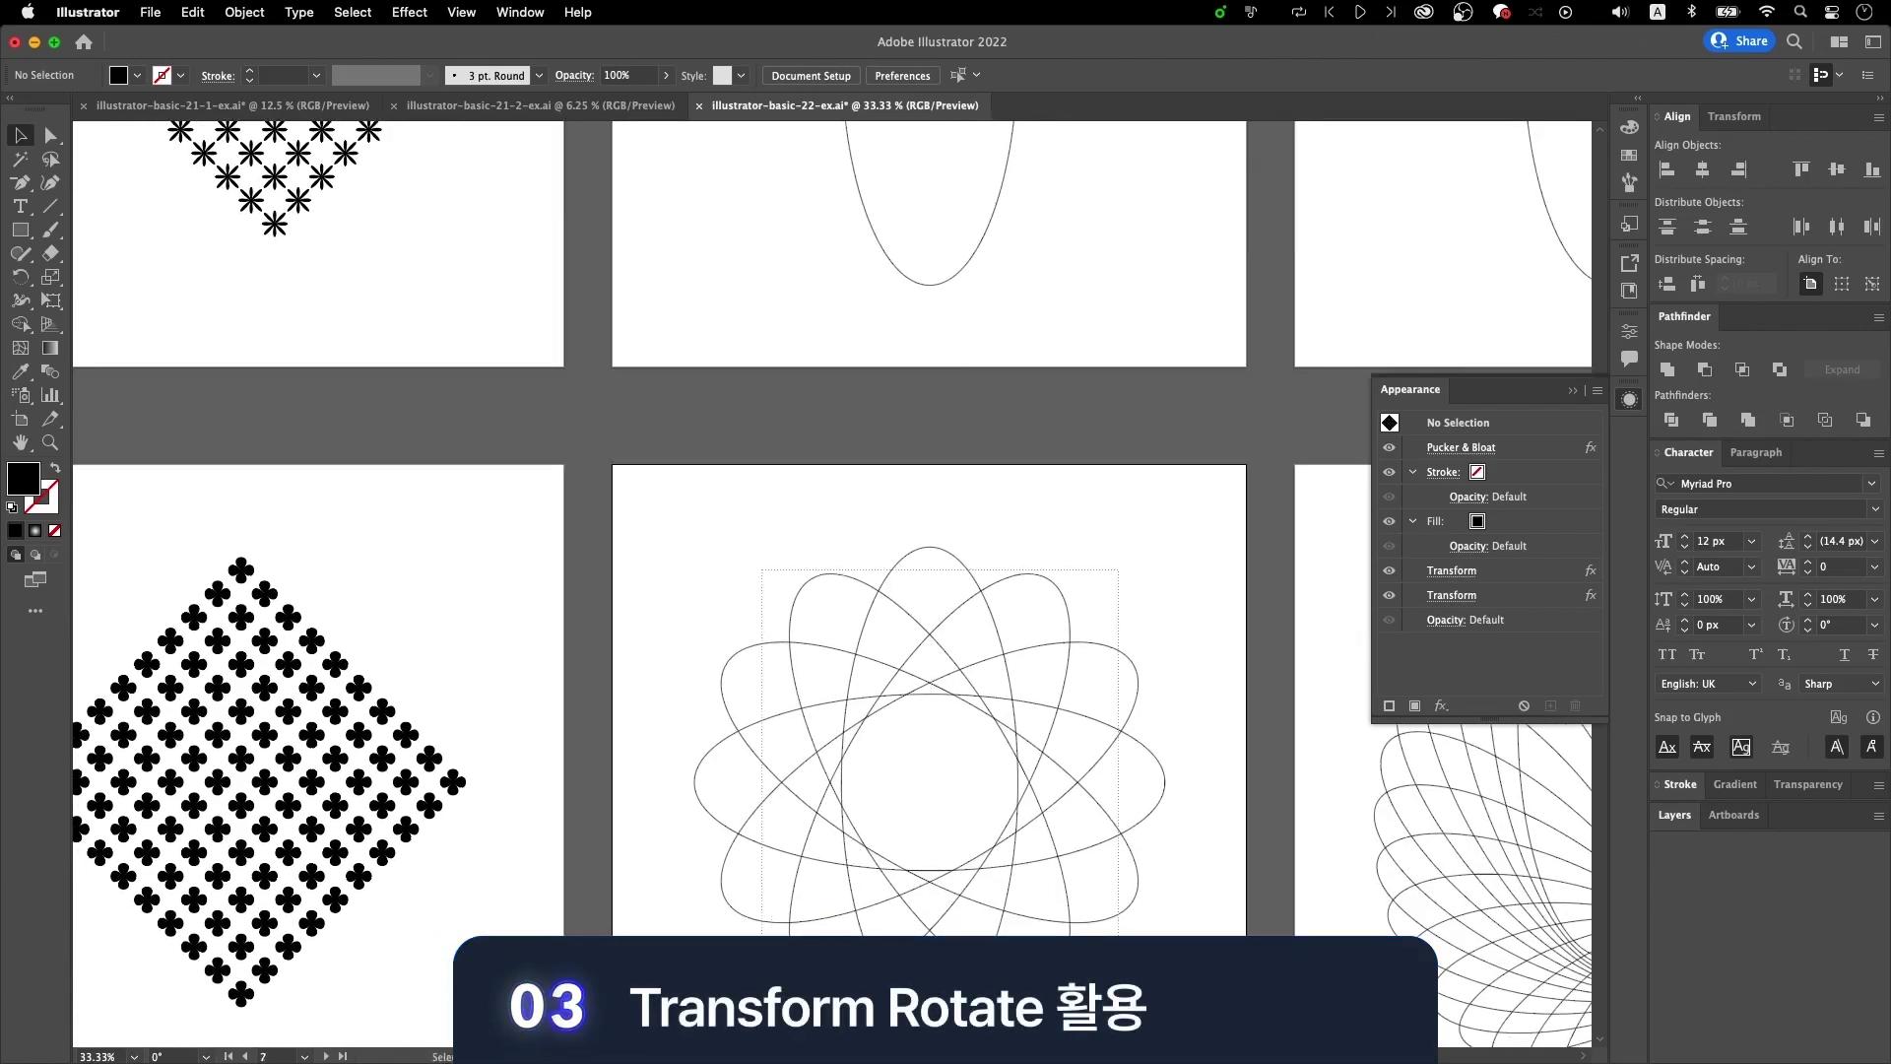
click(937, 600)
click(1076, 225)
scroll(1084, 493, up, 5)
drag(1119, 698, 893, 552)
click(409, 12)
mouse_move(631, 214)
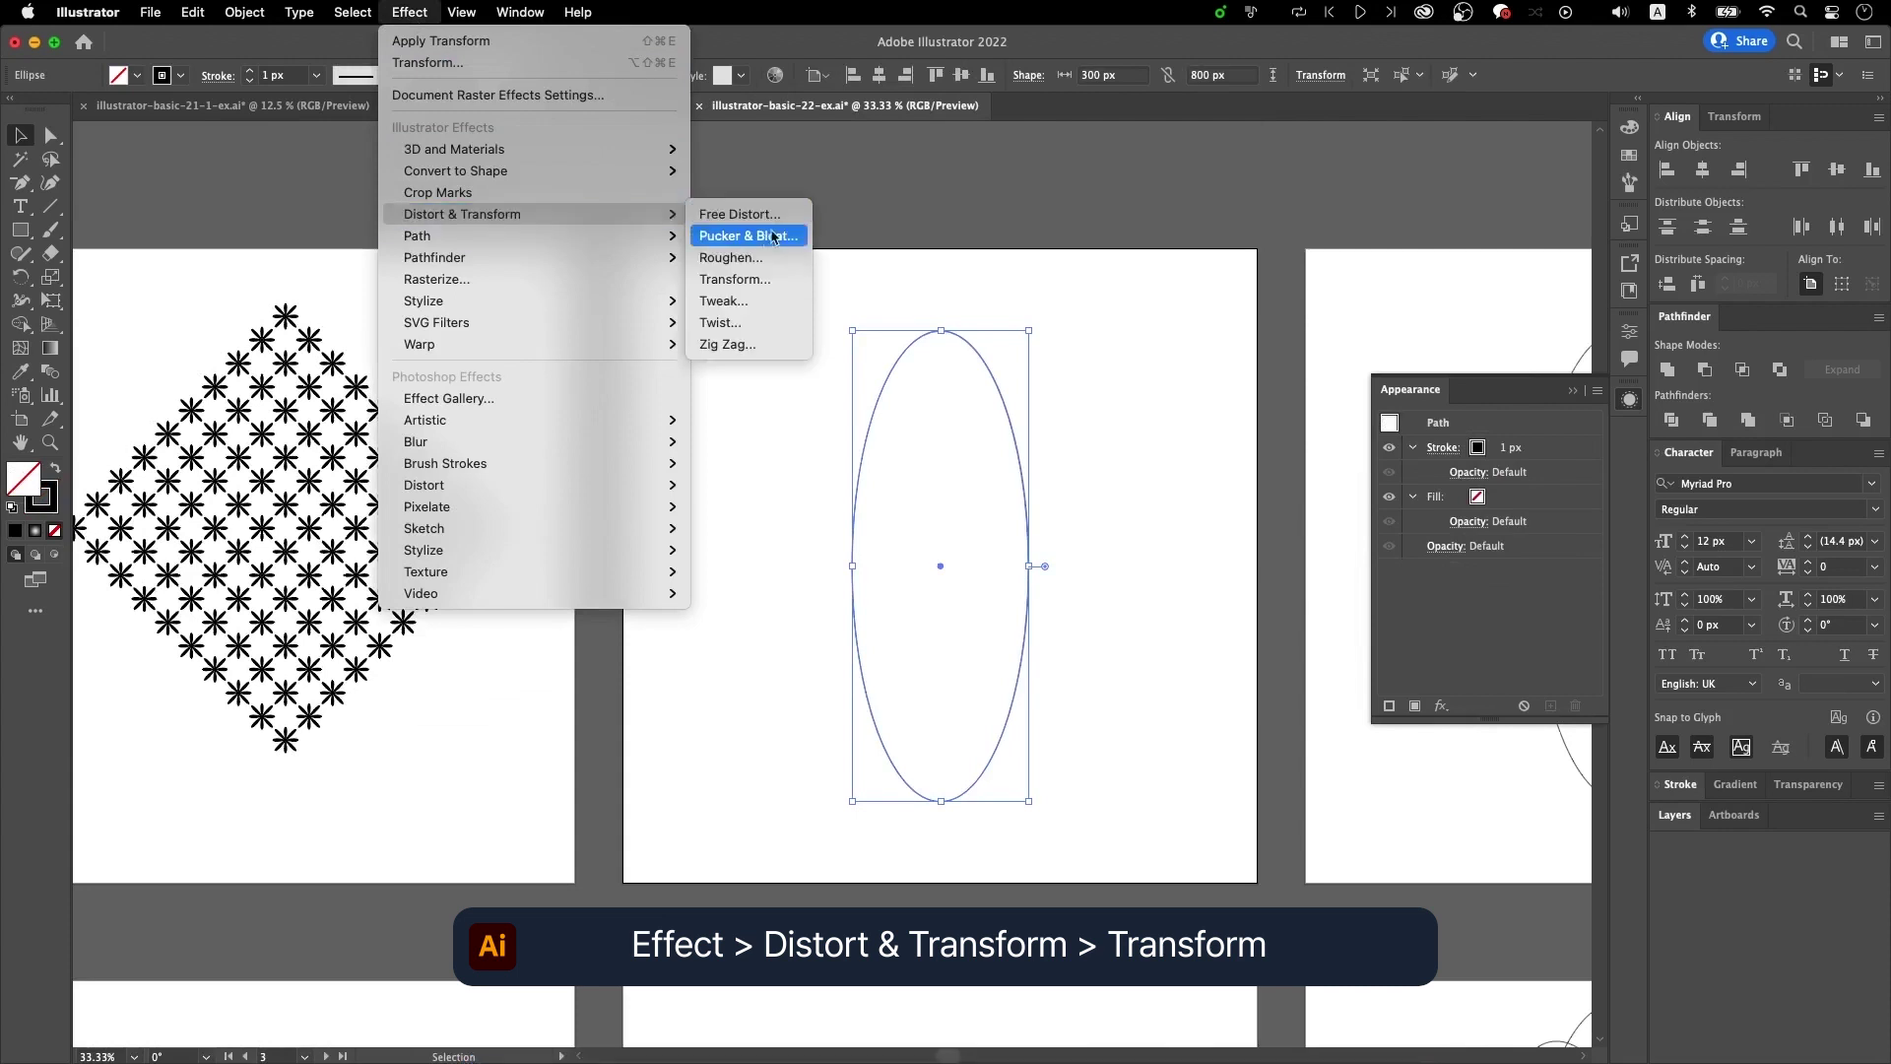
click(735, 278)
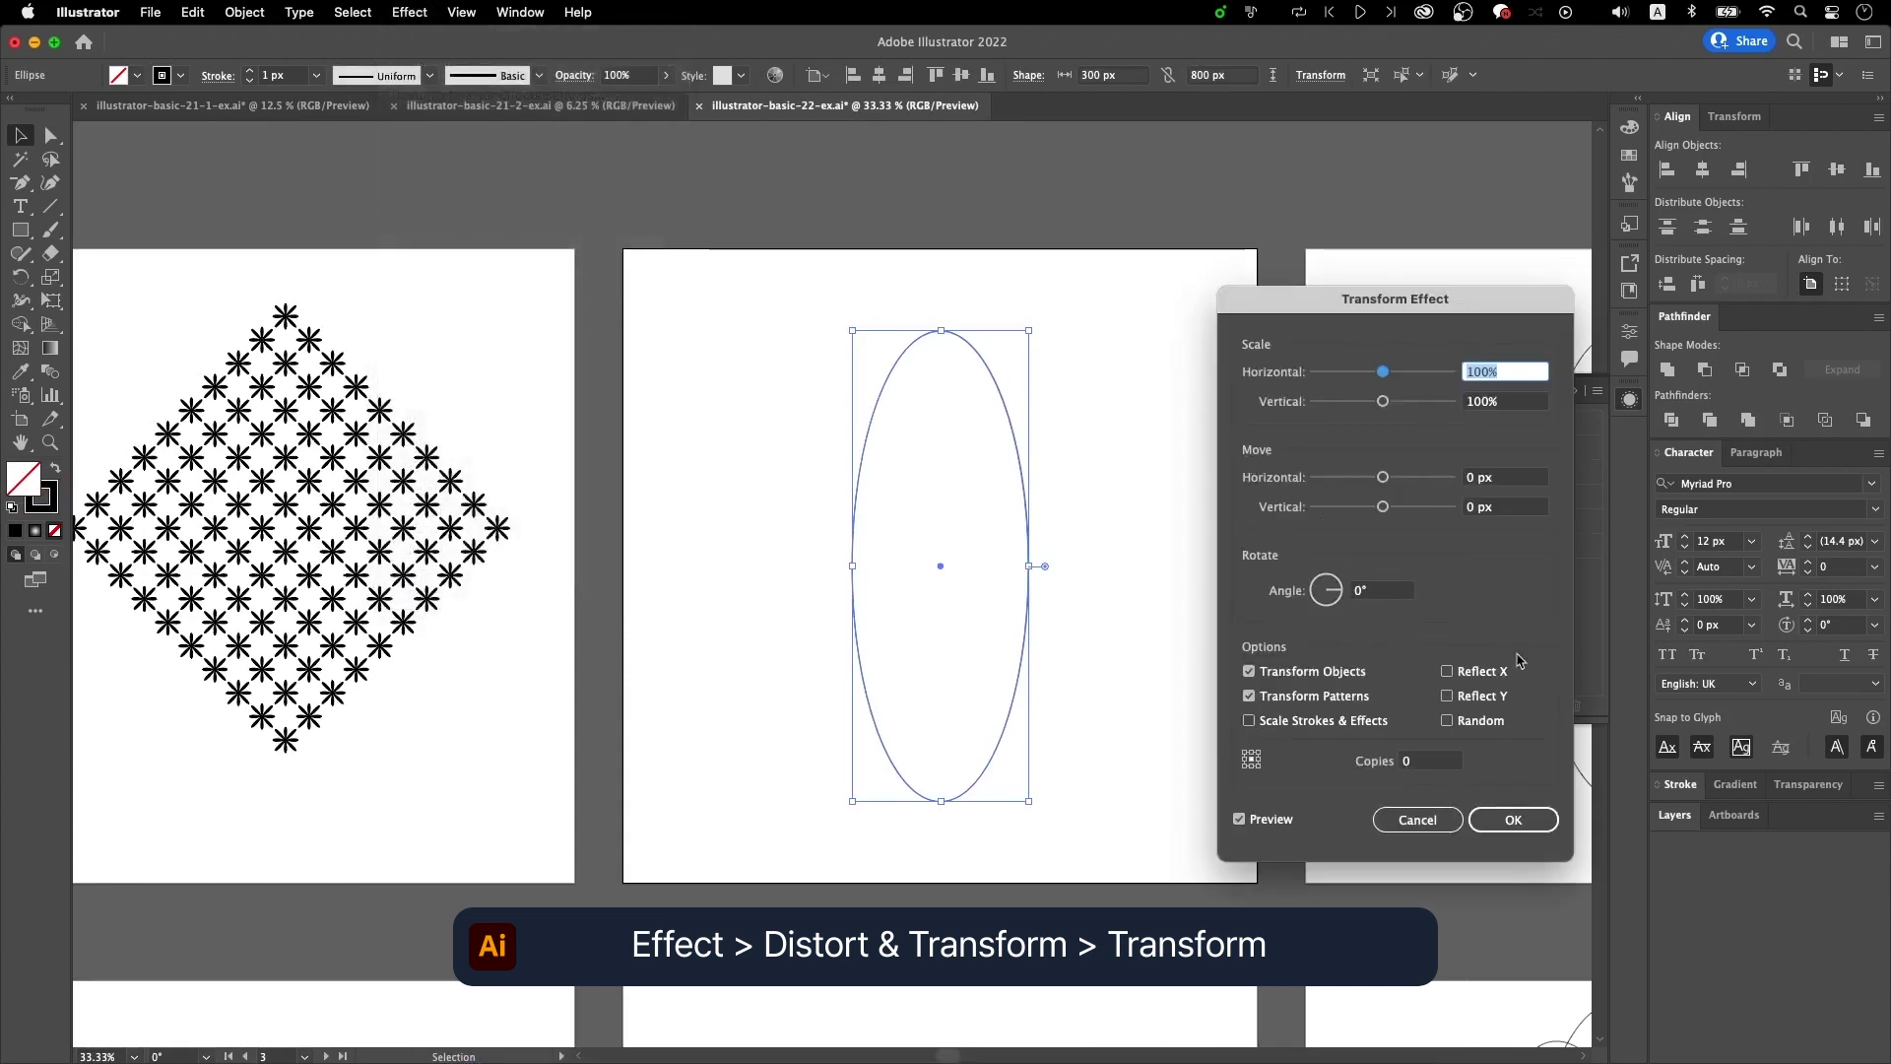
click(1389, 591)
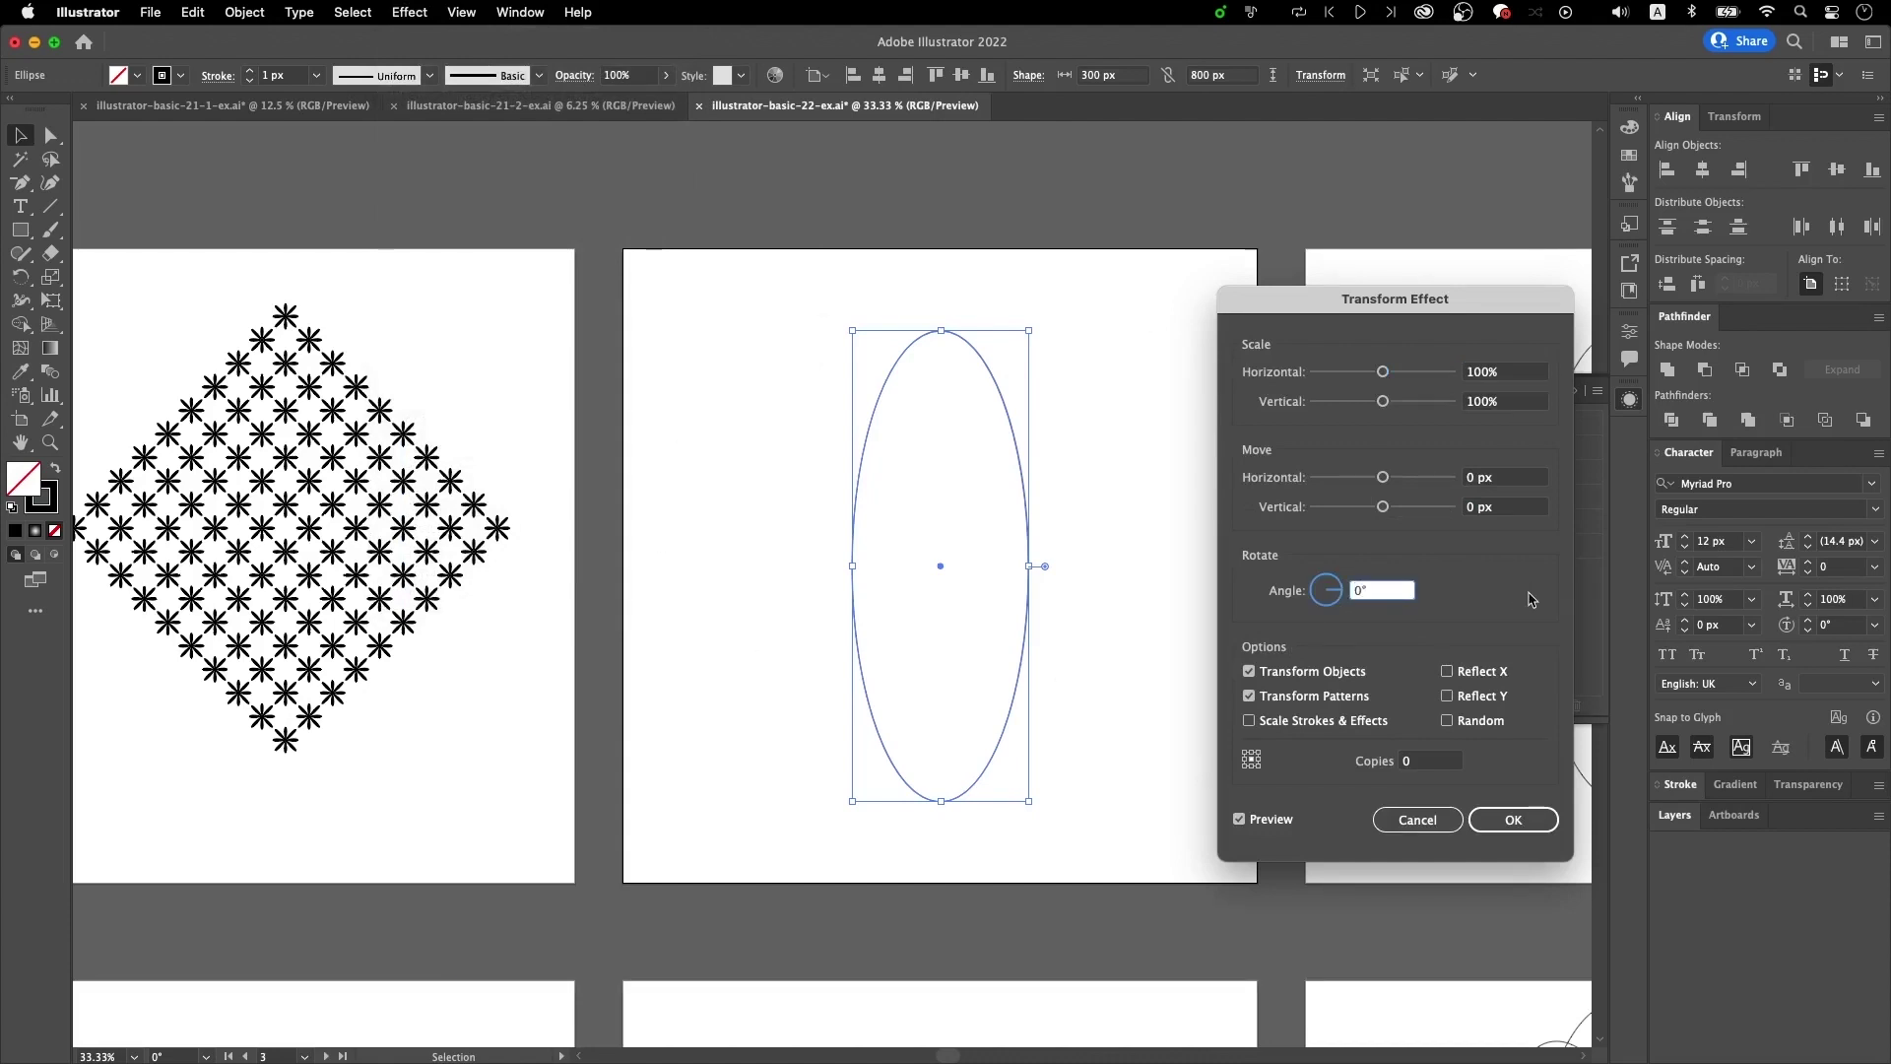
key(Tab)
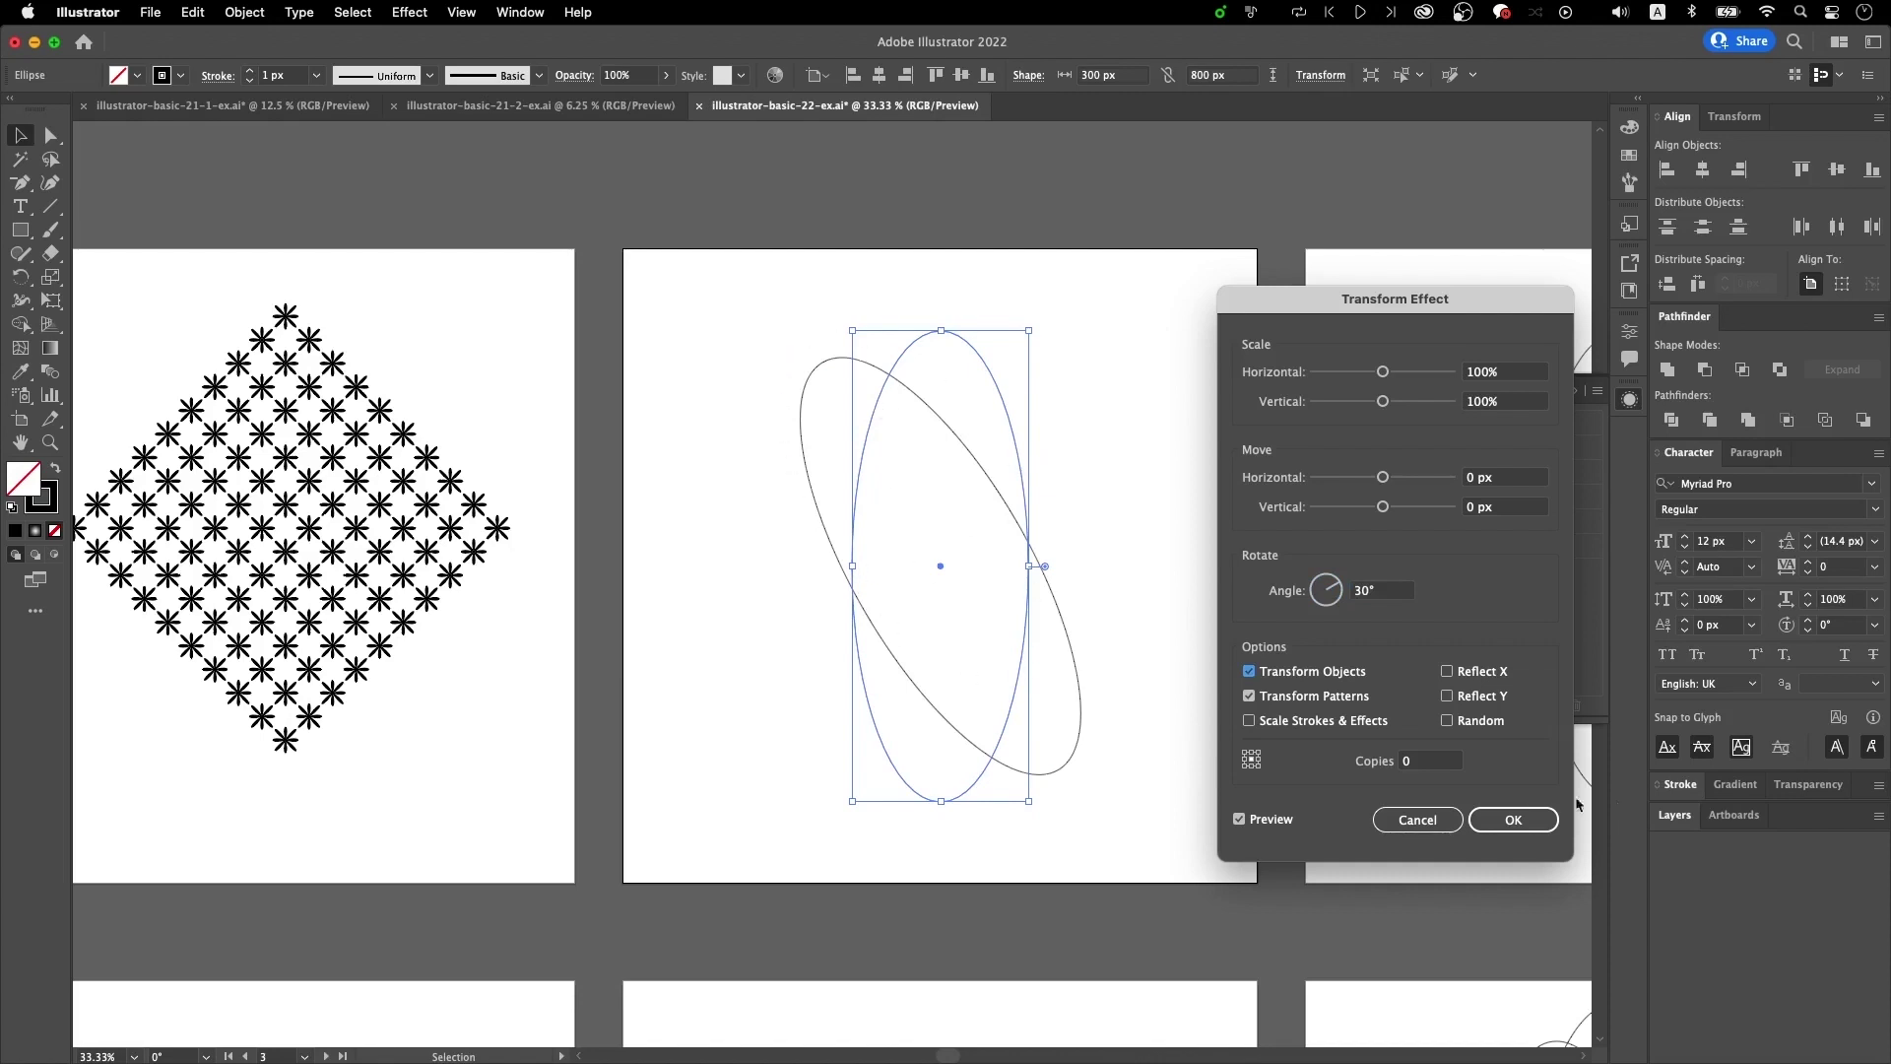
- Set the ellipse's Transform effect to 5 copies, apply it and deselect the flower shape
click(1431, 760)
text(5)
key(Tab)
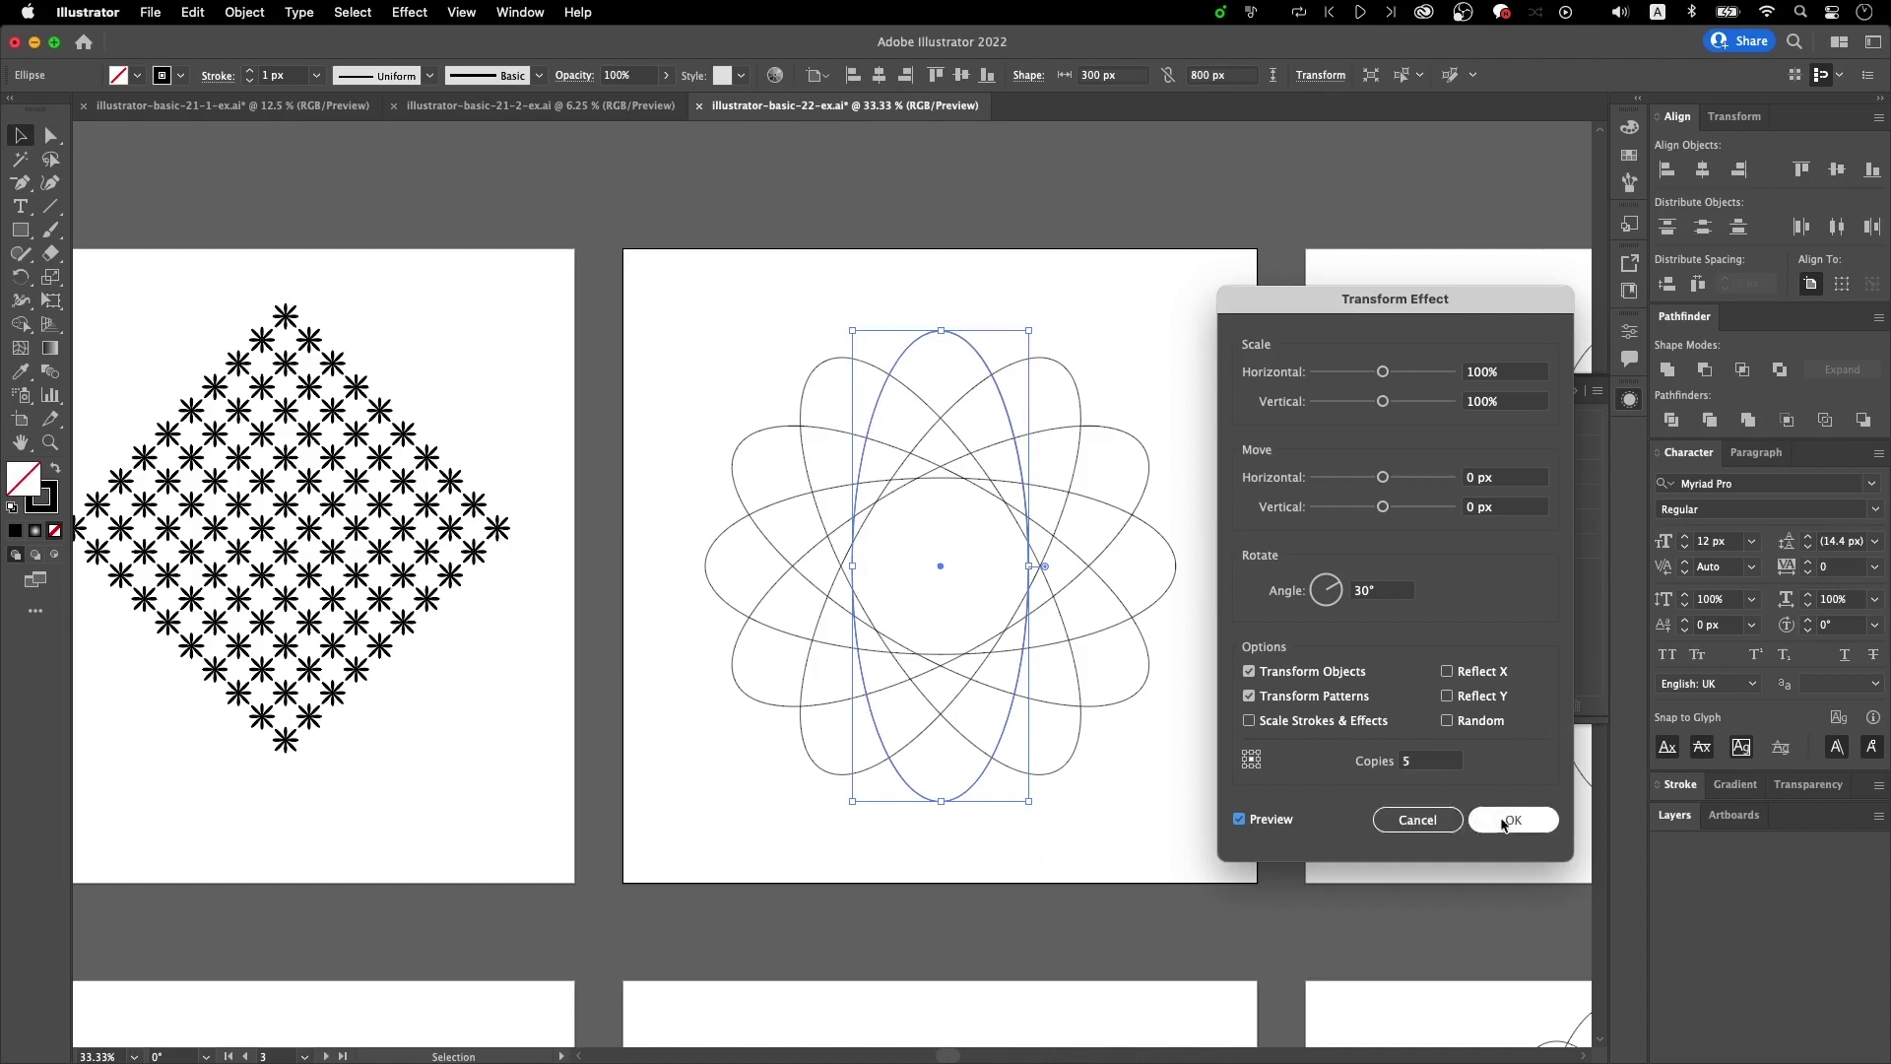
click(1510, 821)
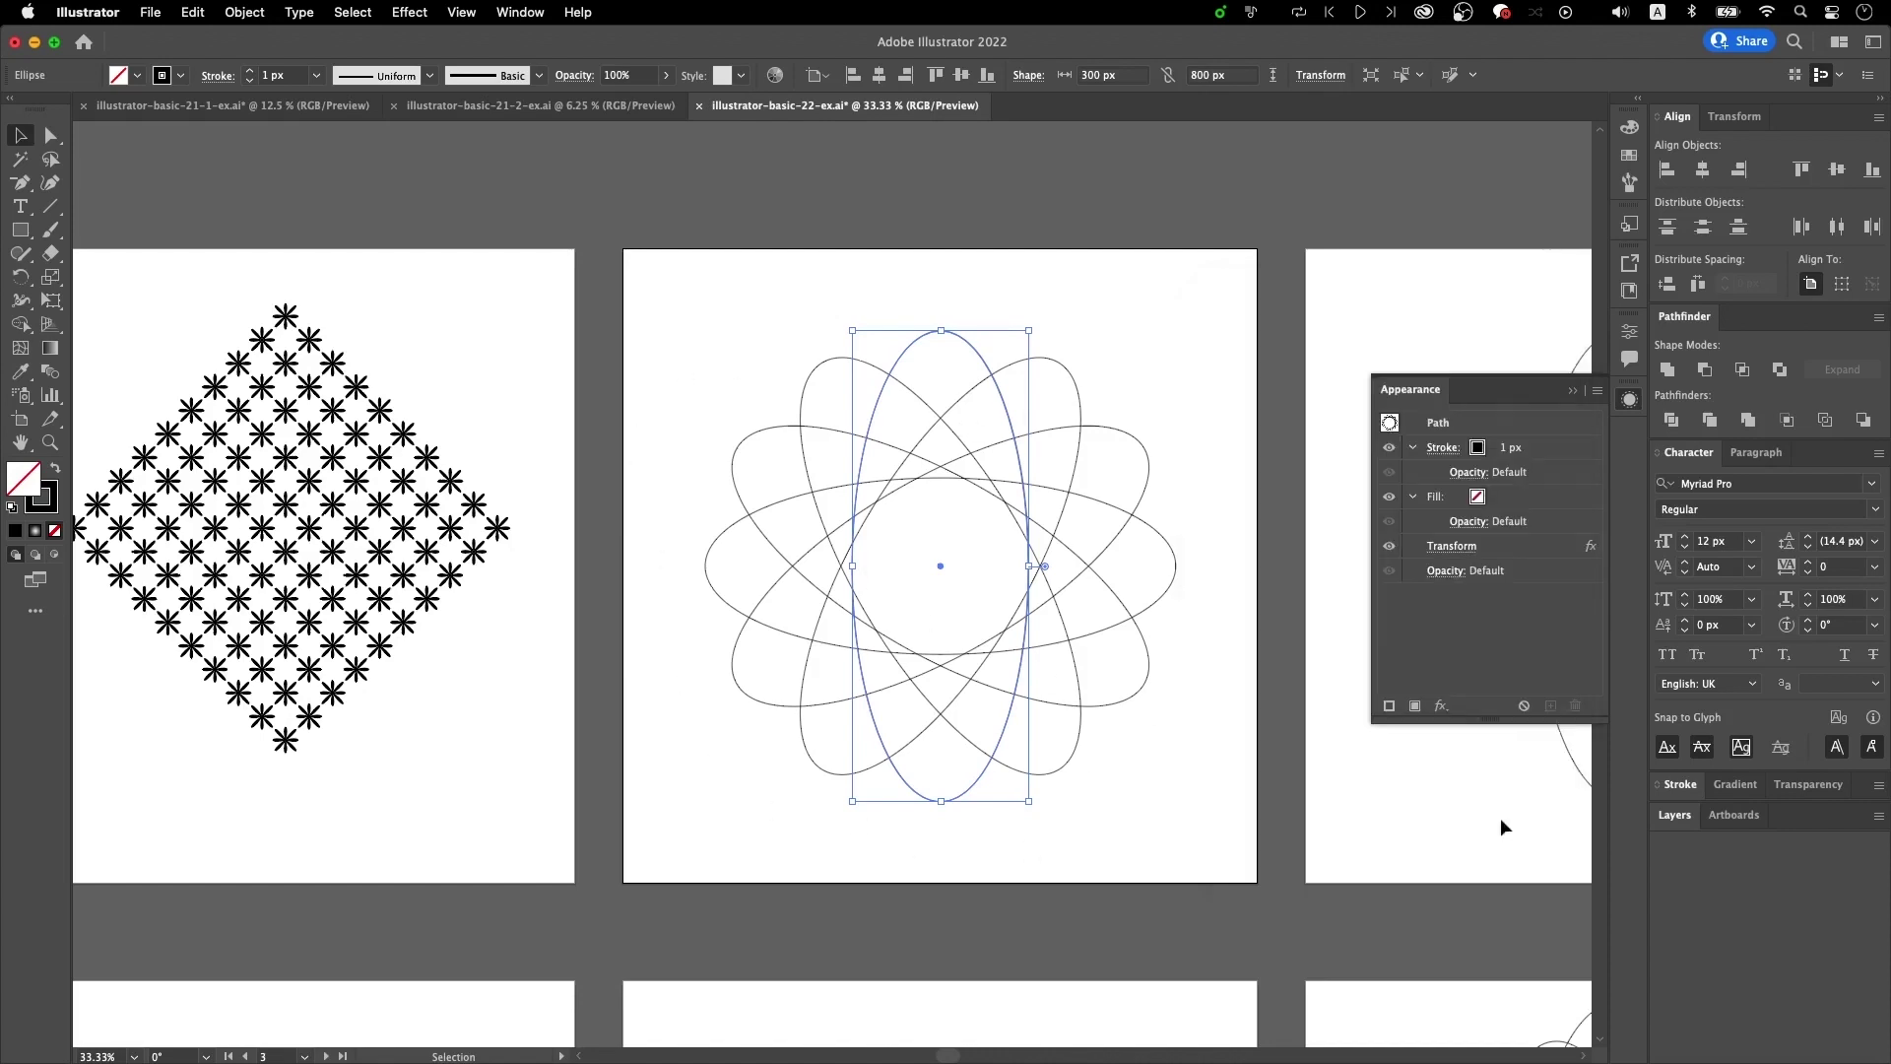
click(900, 793)
- Examine the finished shell-like spiral of ellipses on the last example artboard, including its tapering centre and source ellipse
drag(1091, 825, 1106, 765)
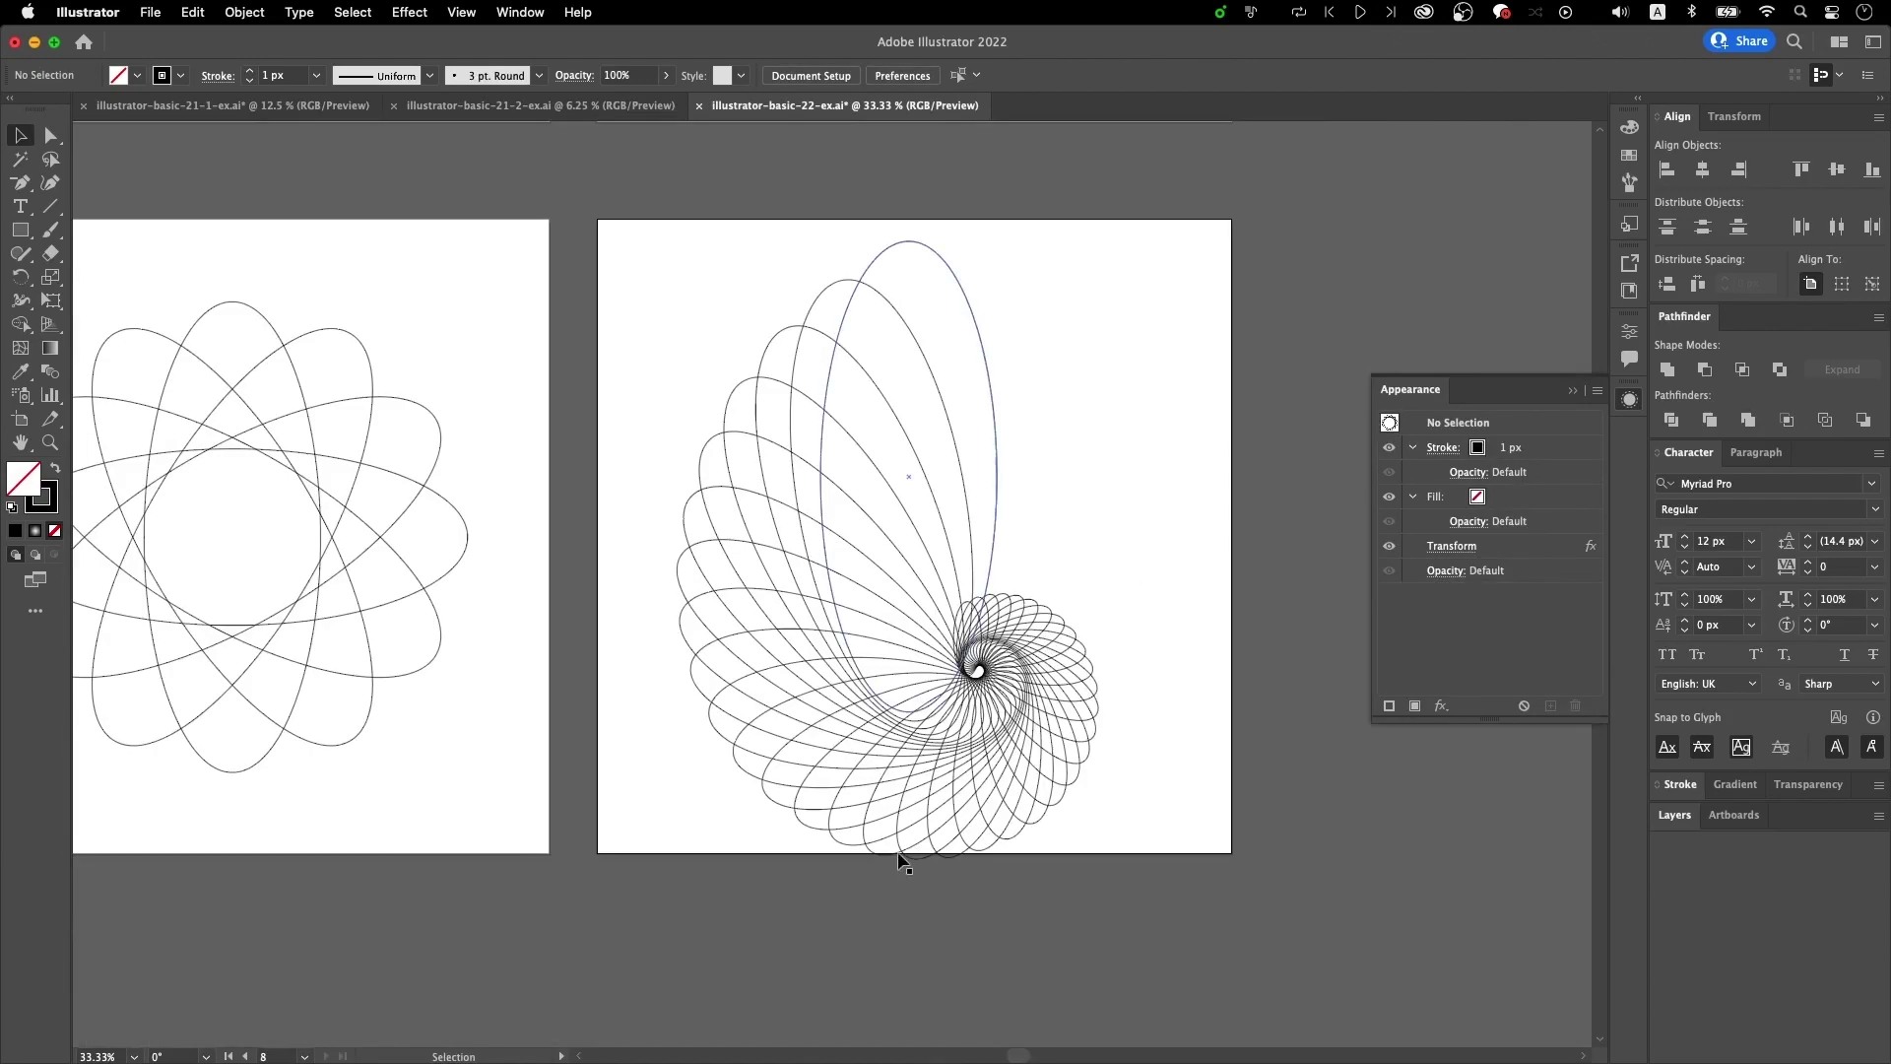
scroll(899, 855, up, 3)
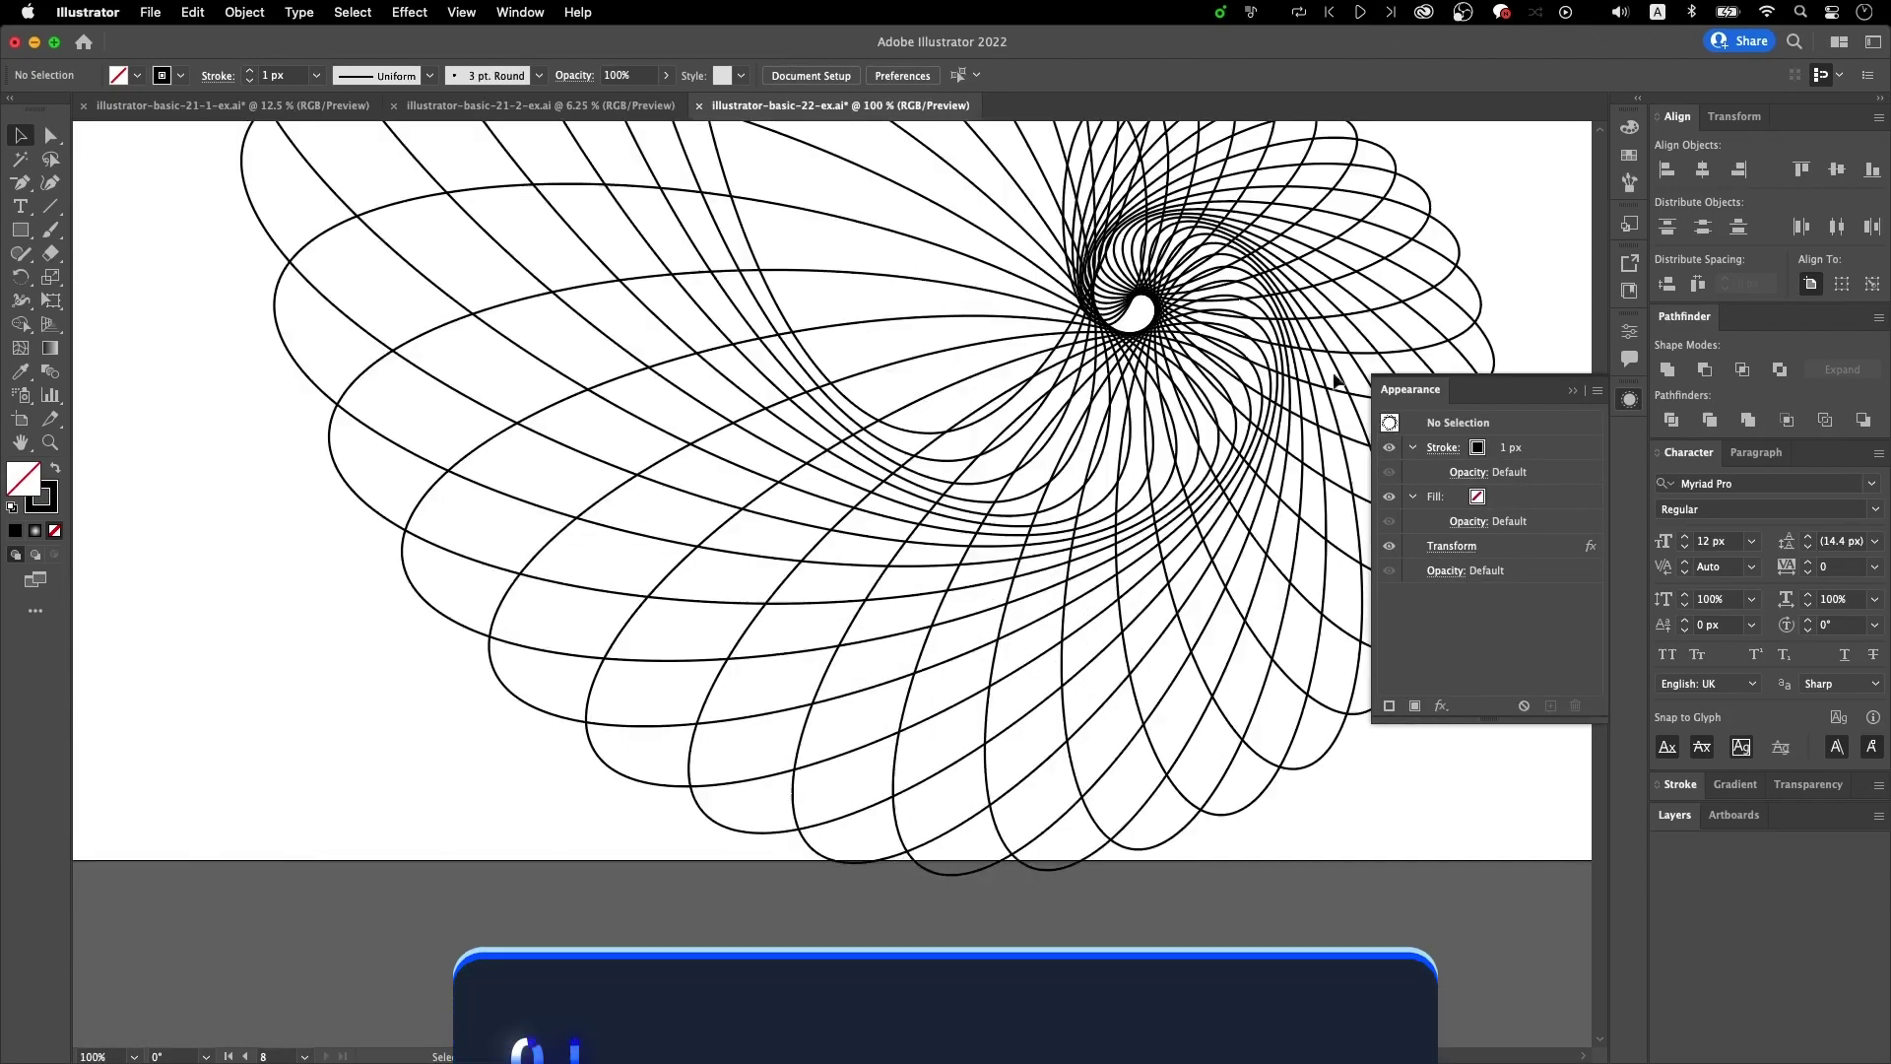
drag(1282, 272, 987, 477)
scroll(986, 477, down, 1)
drag(1094, 128, 1054, 477)
scroll(1054, 477, down, 1)
key(super+minus)
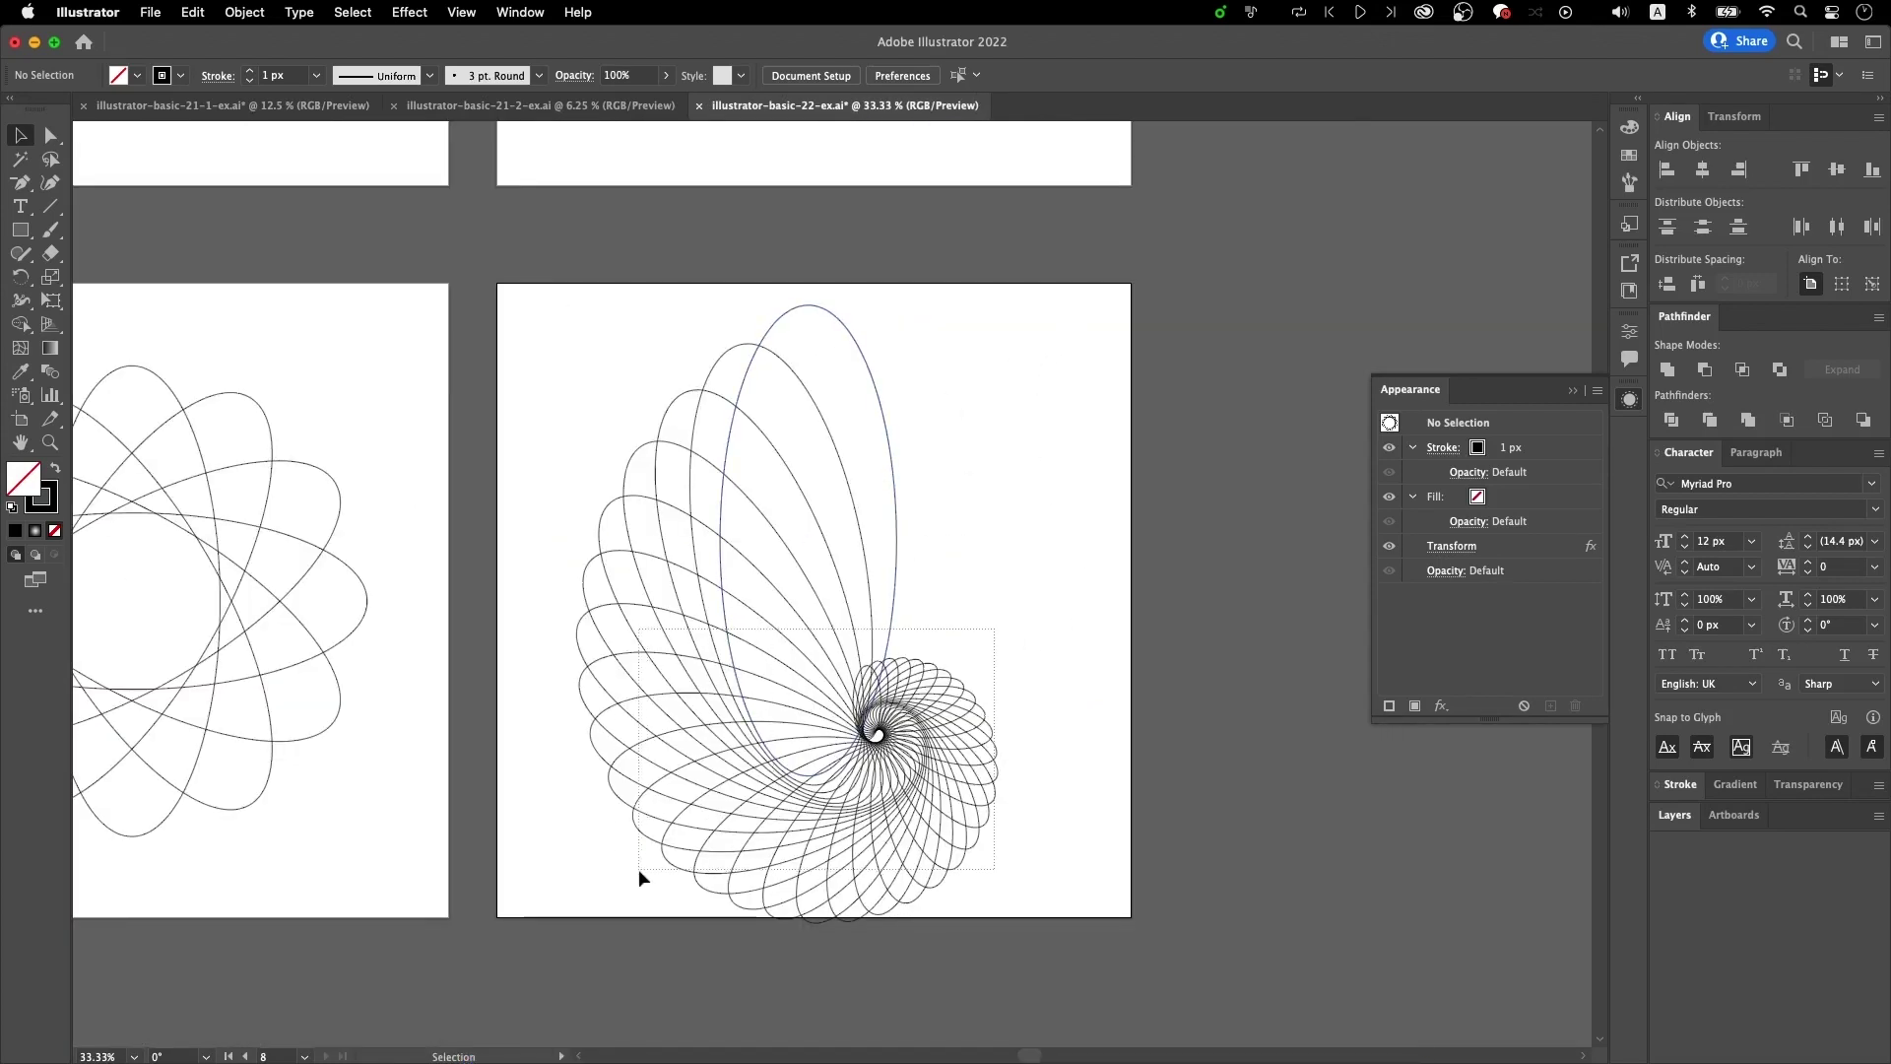
click(612, 872)
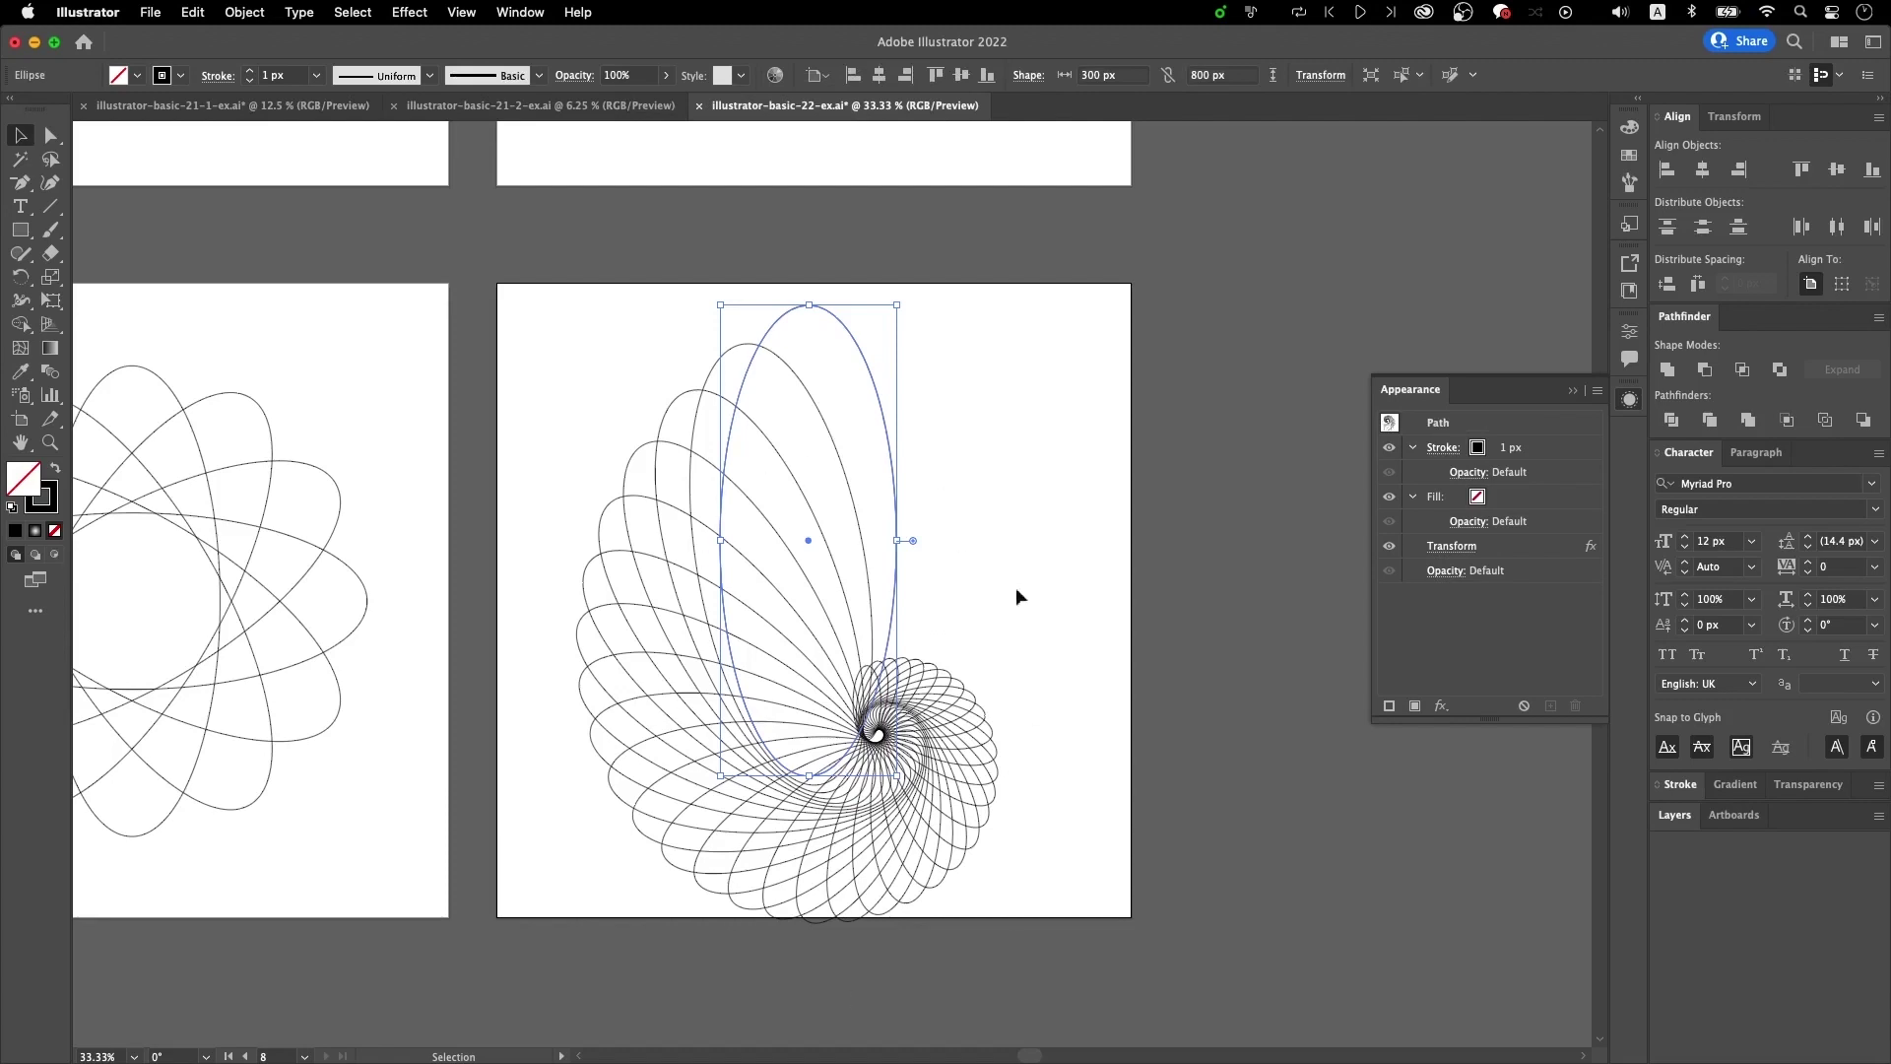
- Start a Transform effect on the plain tall ellipse on the fourth artboard of the upper row
click(989, 375)
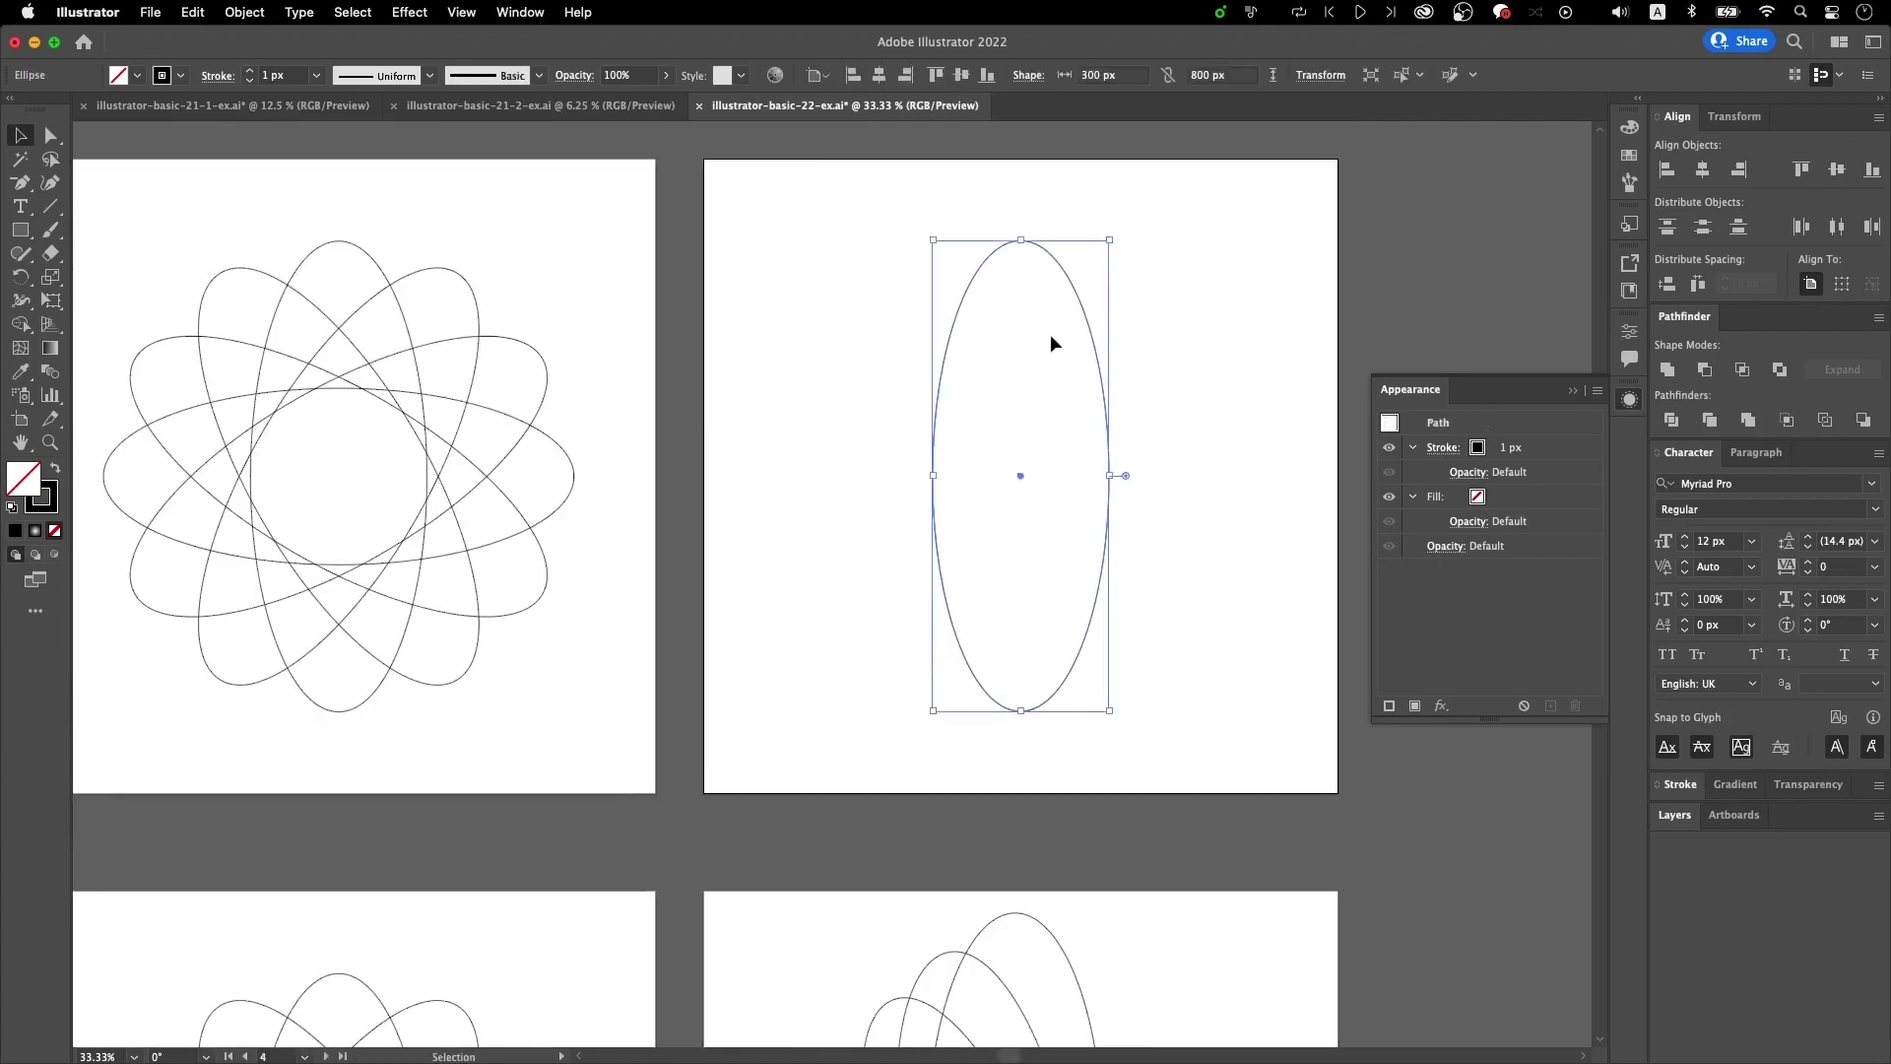
scroll(1051, 336, up, 1)
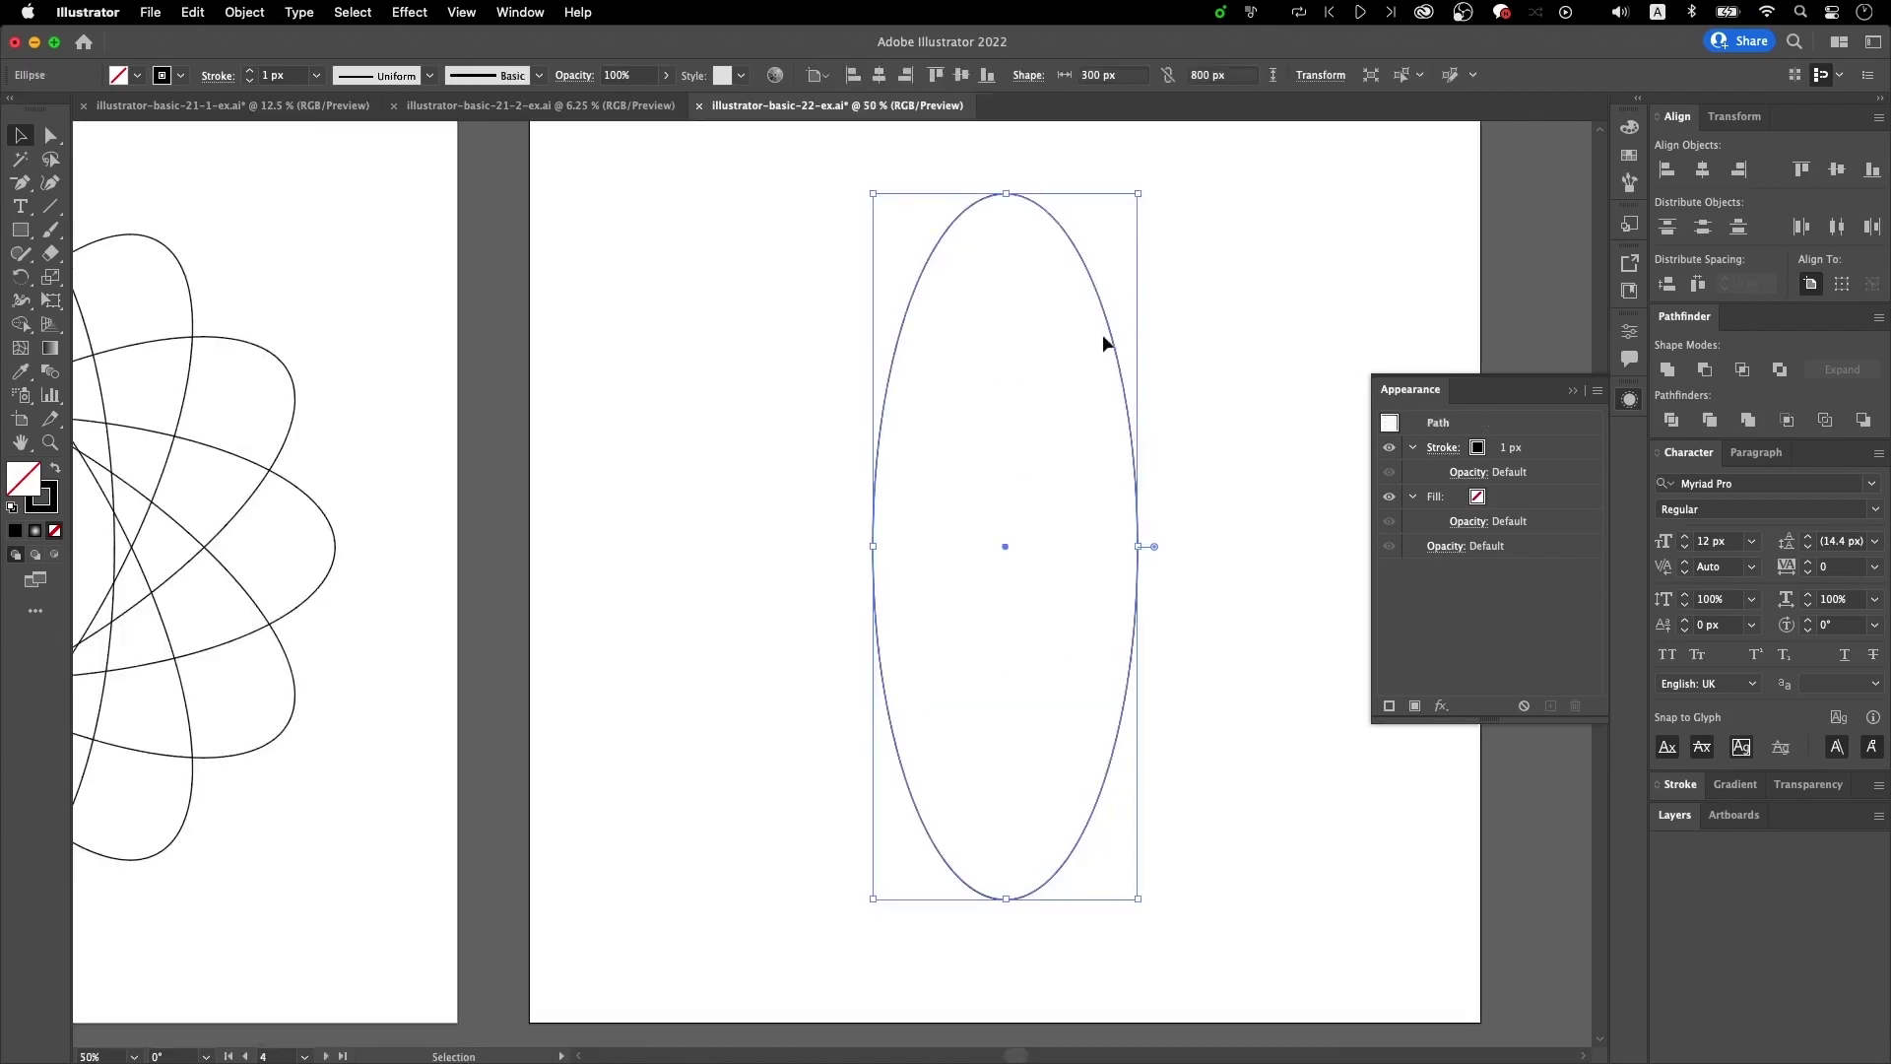
scroll(1114, 347, down, 2)
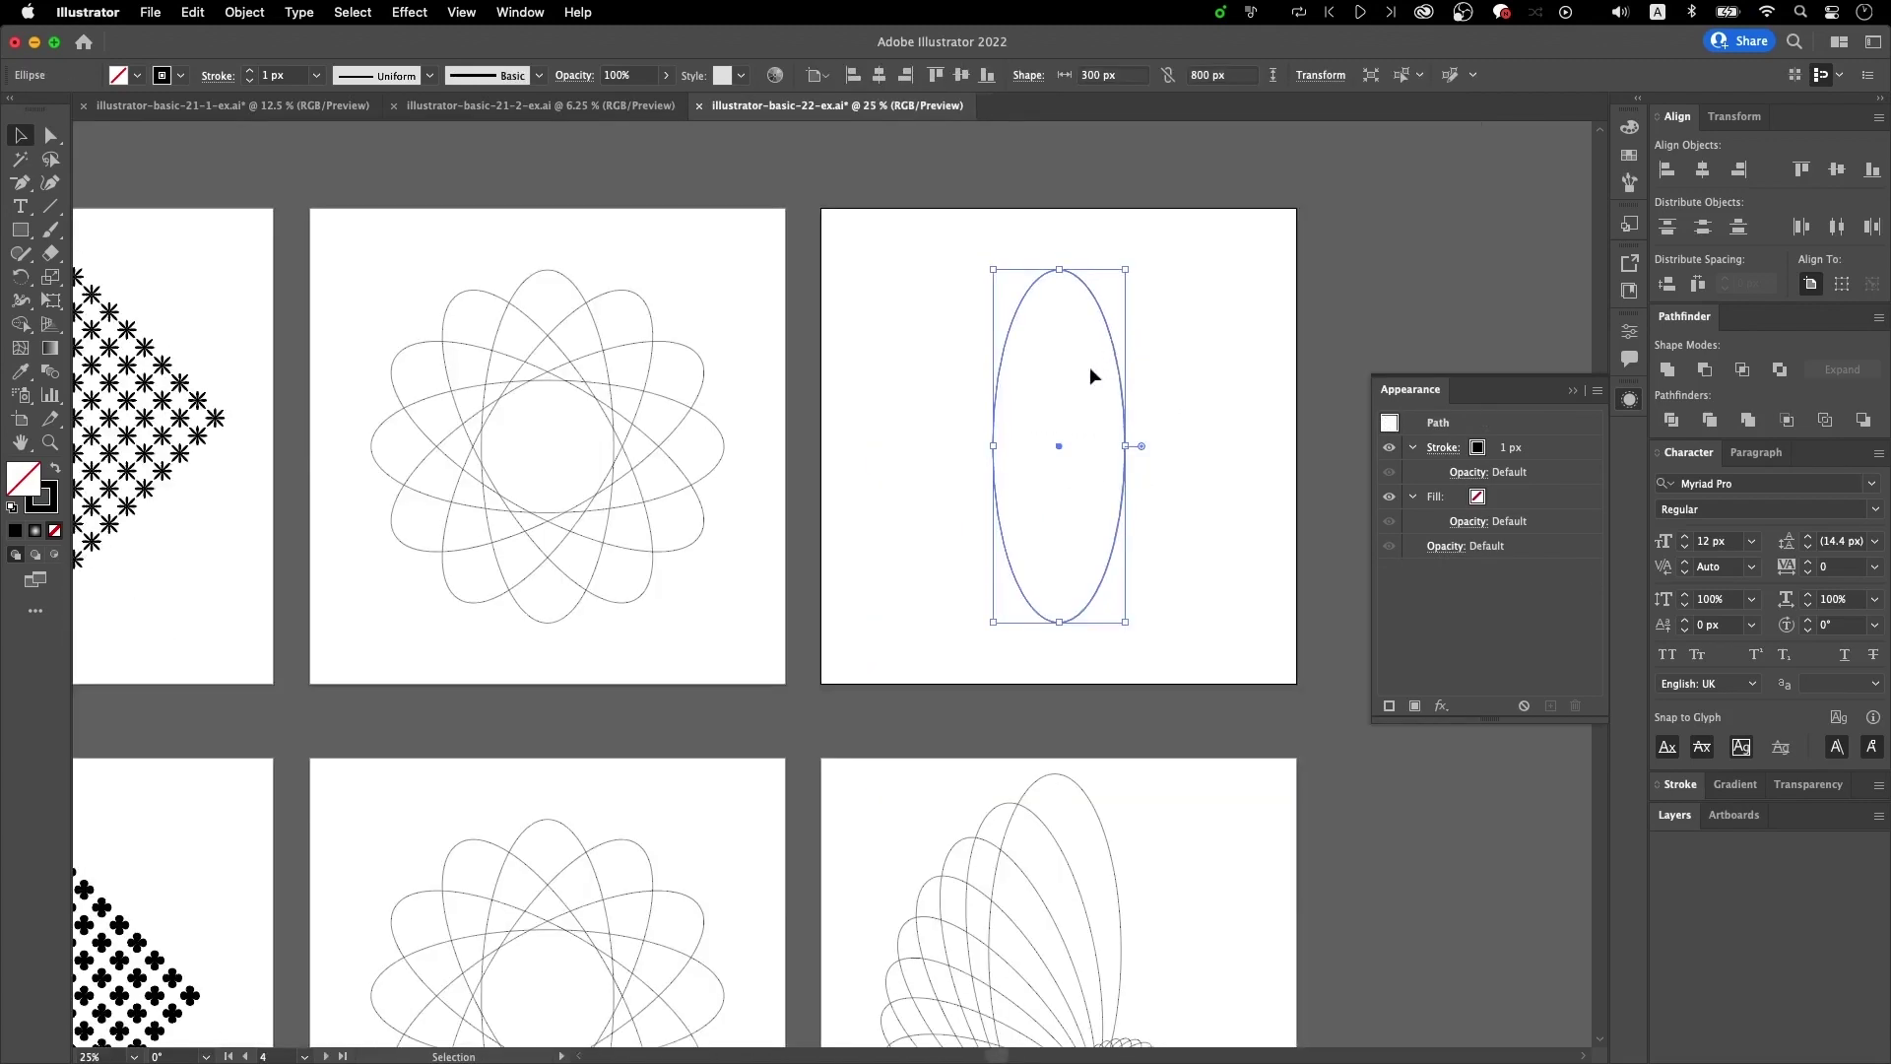
scroll(1091, 370, up, 1)
scroll(1092, 370, down, 3)
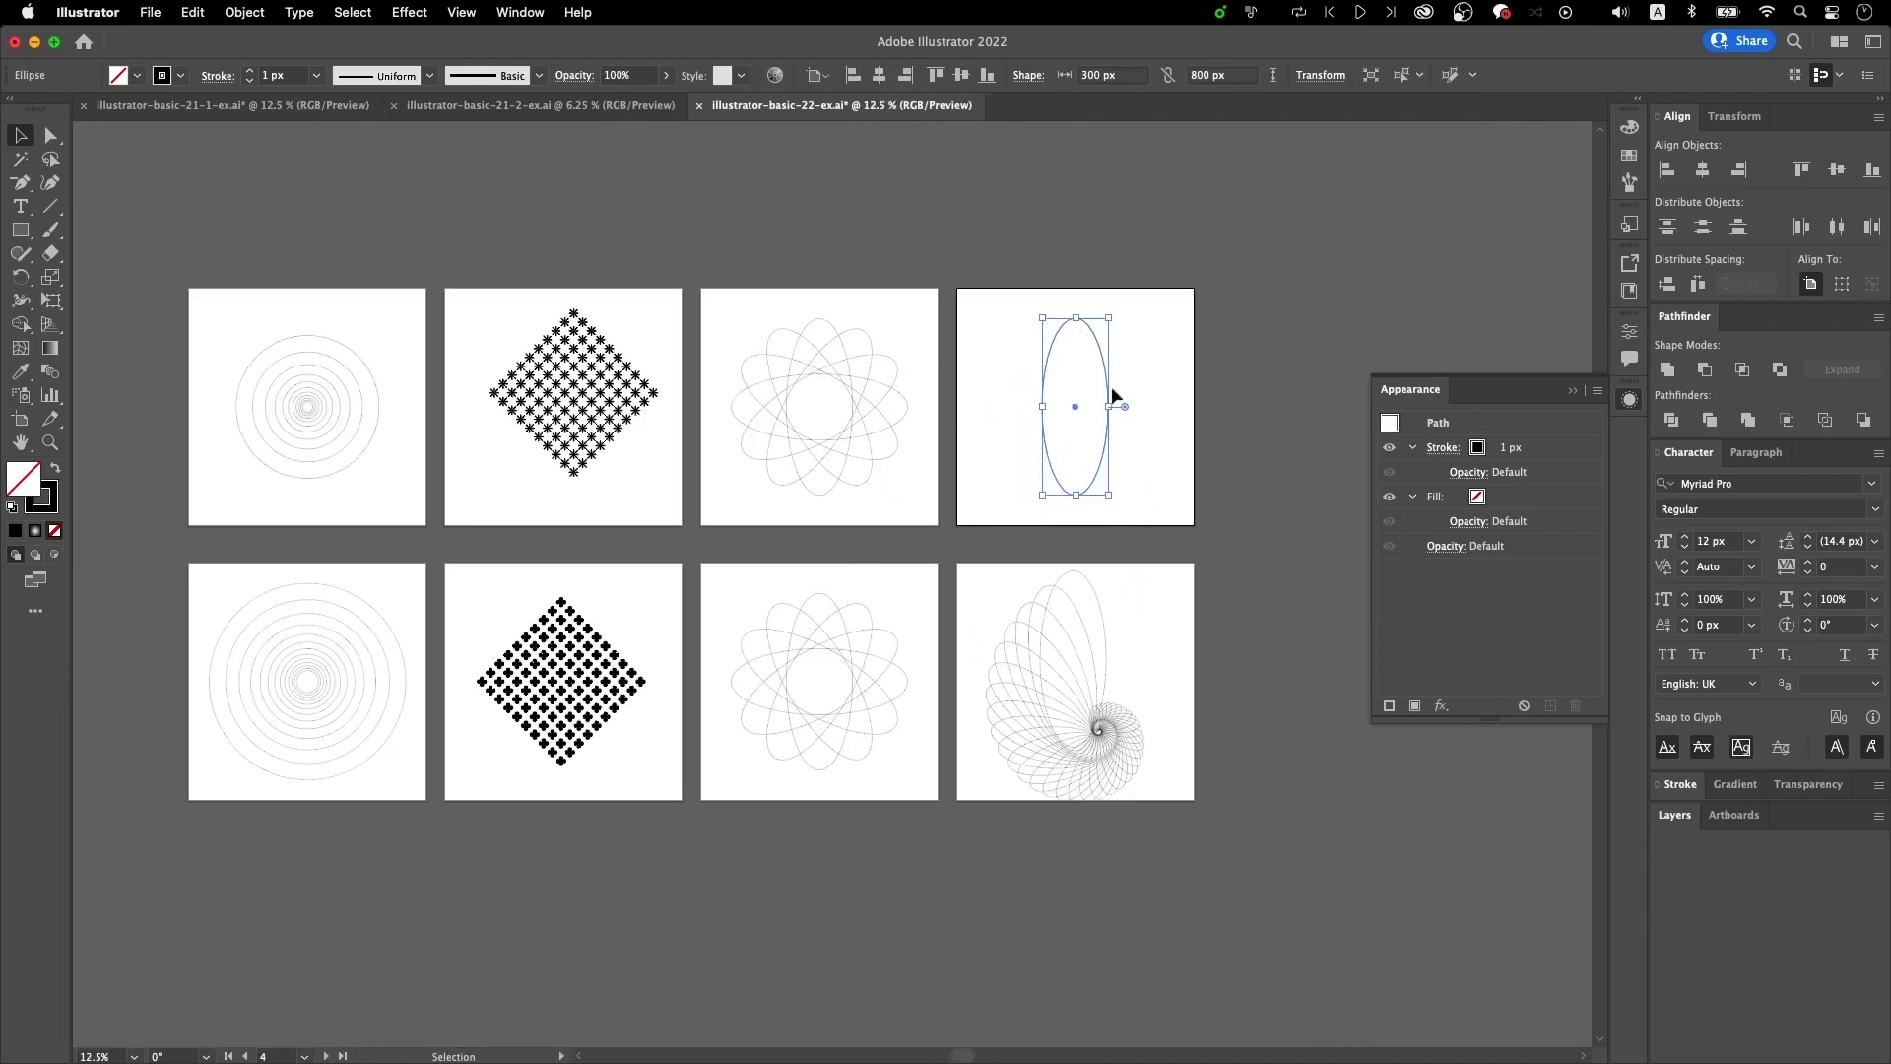
scroll(1132, 389, up, 2)
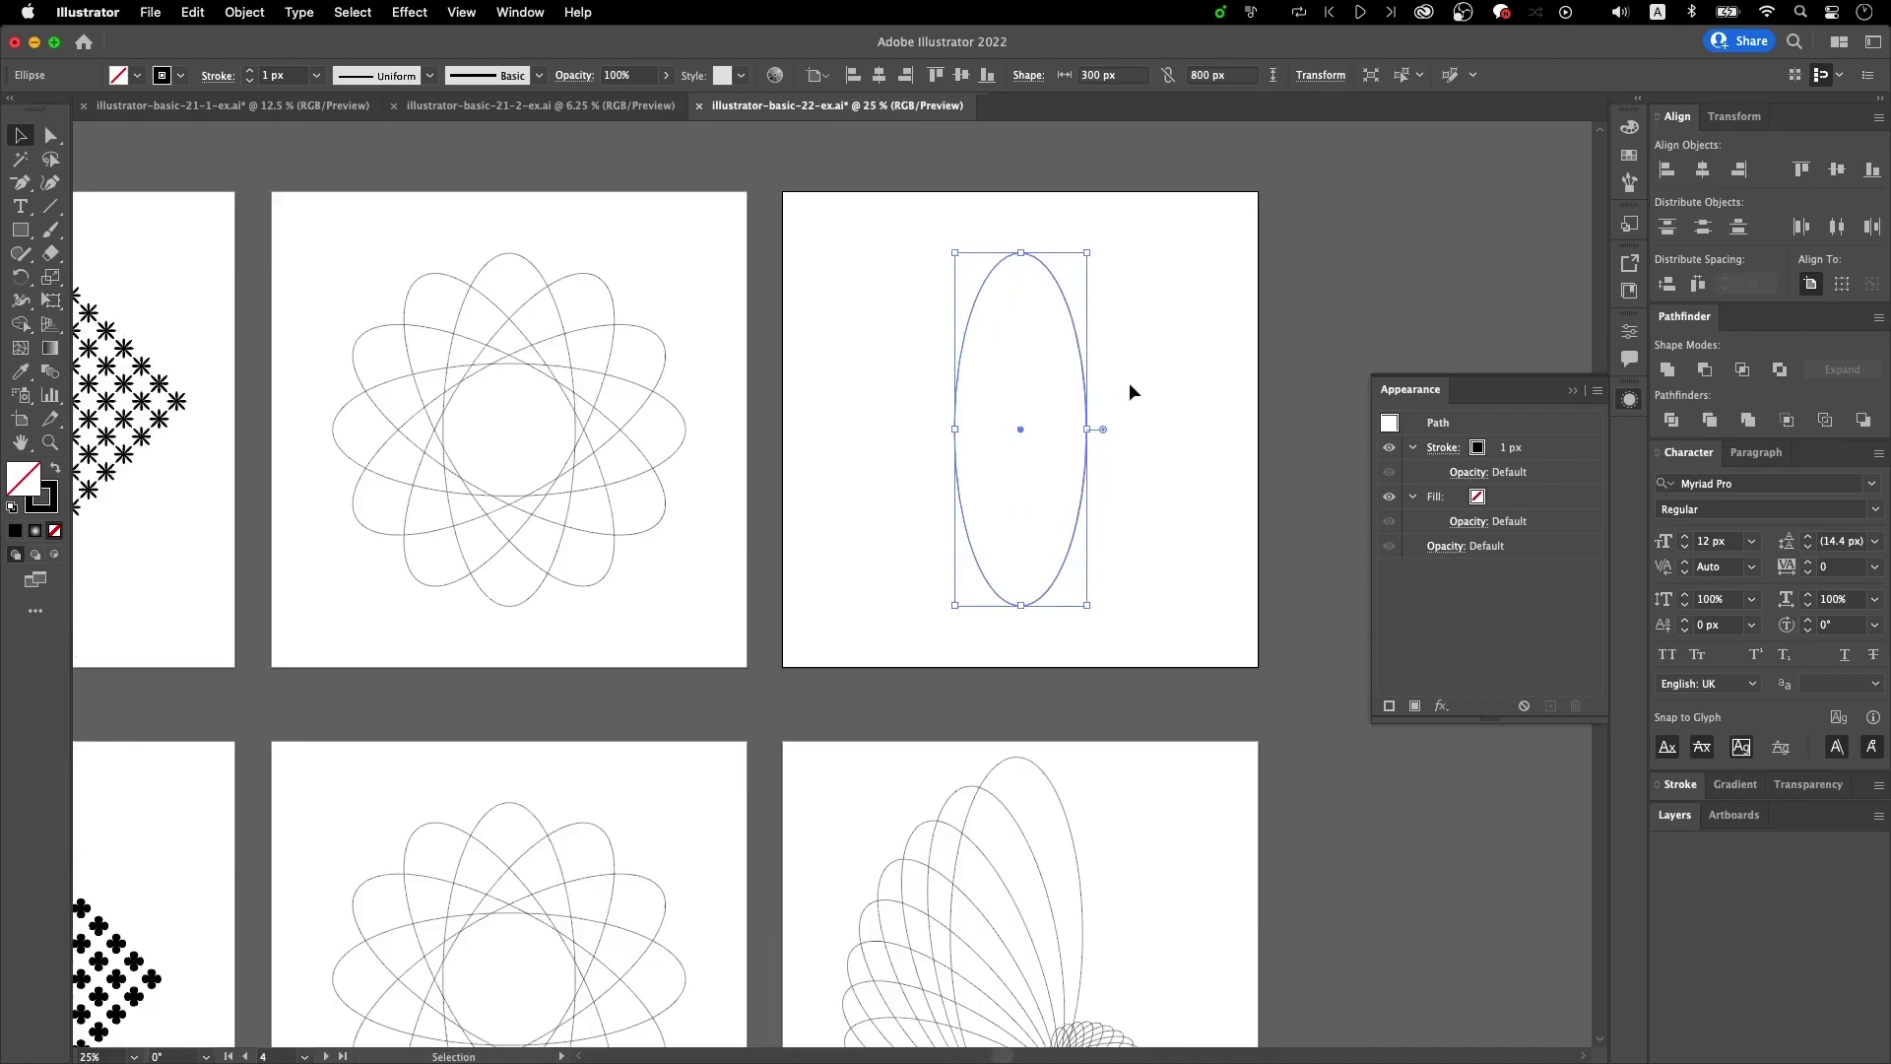
scroll(1132, 388, down, 1)
scroll(1110, 363, up, 2)
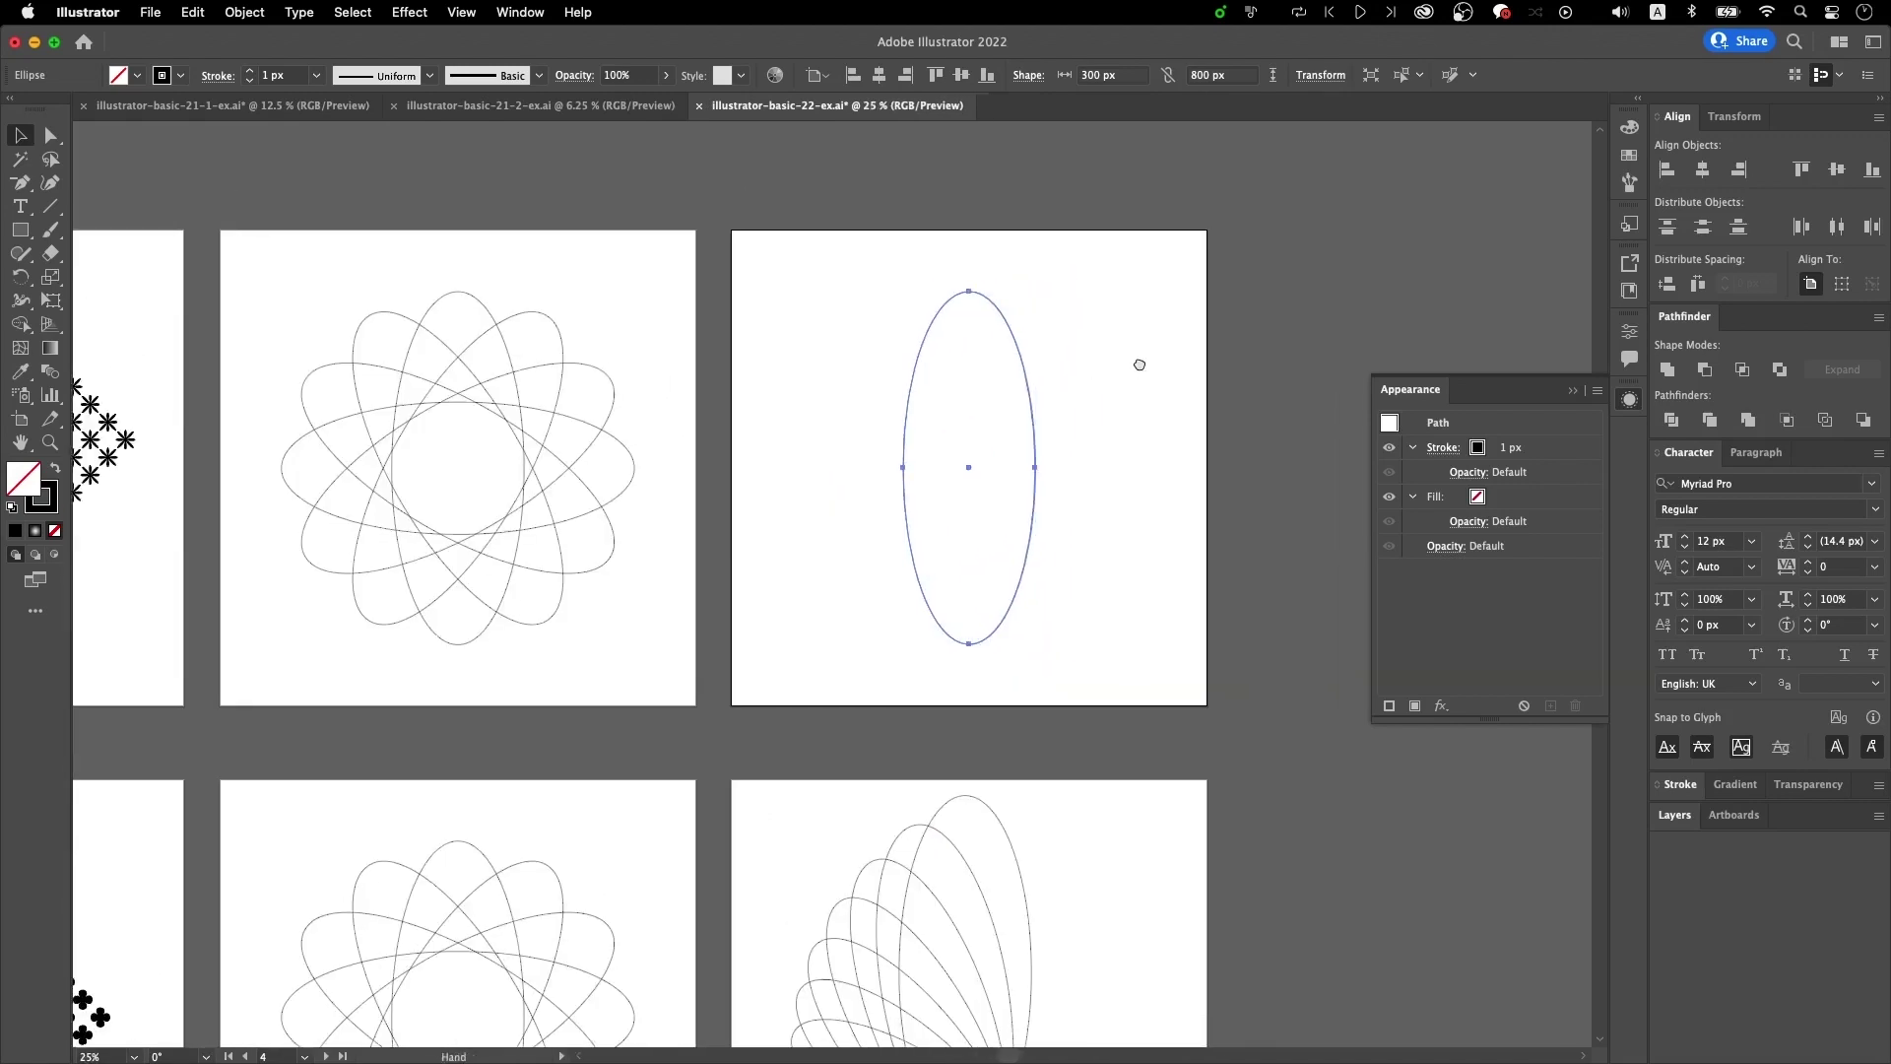
click(425, 12)
mouse_move(507, 220)
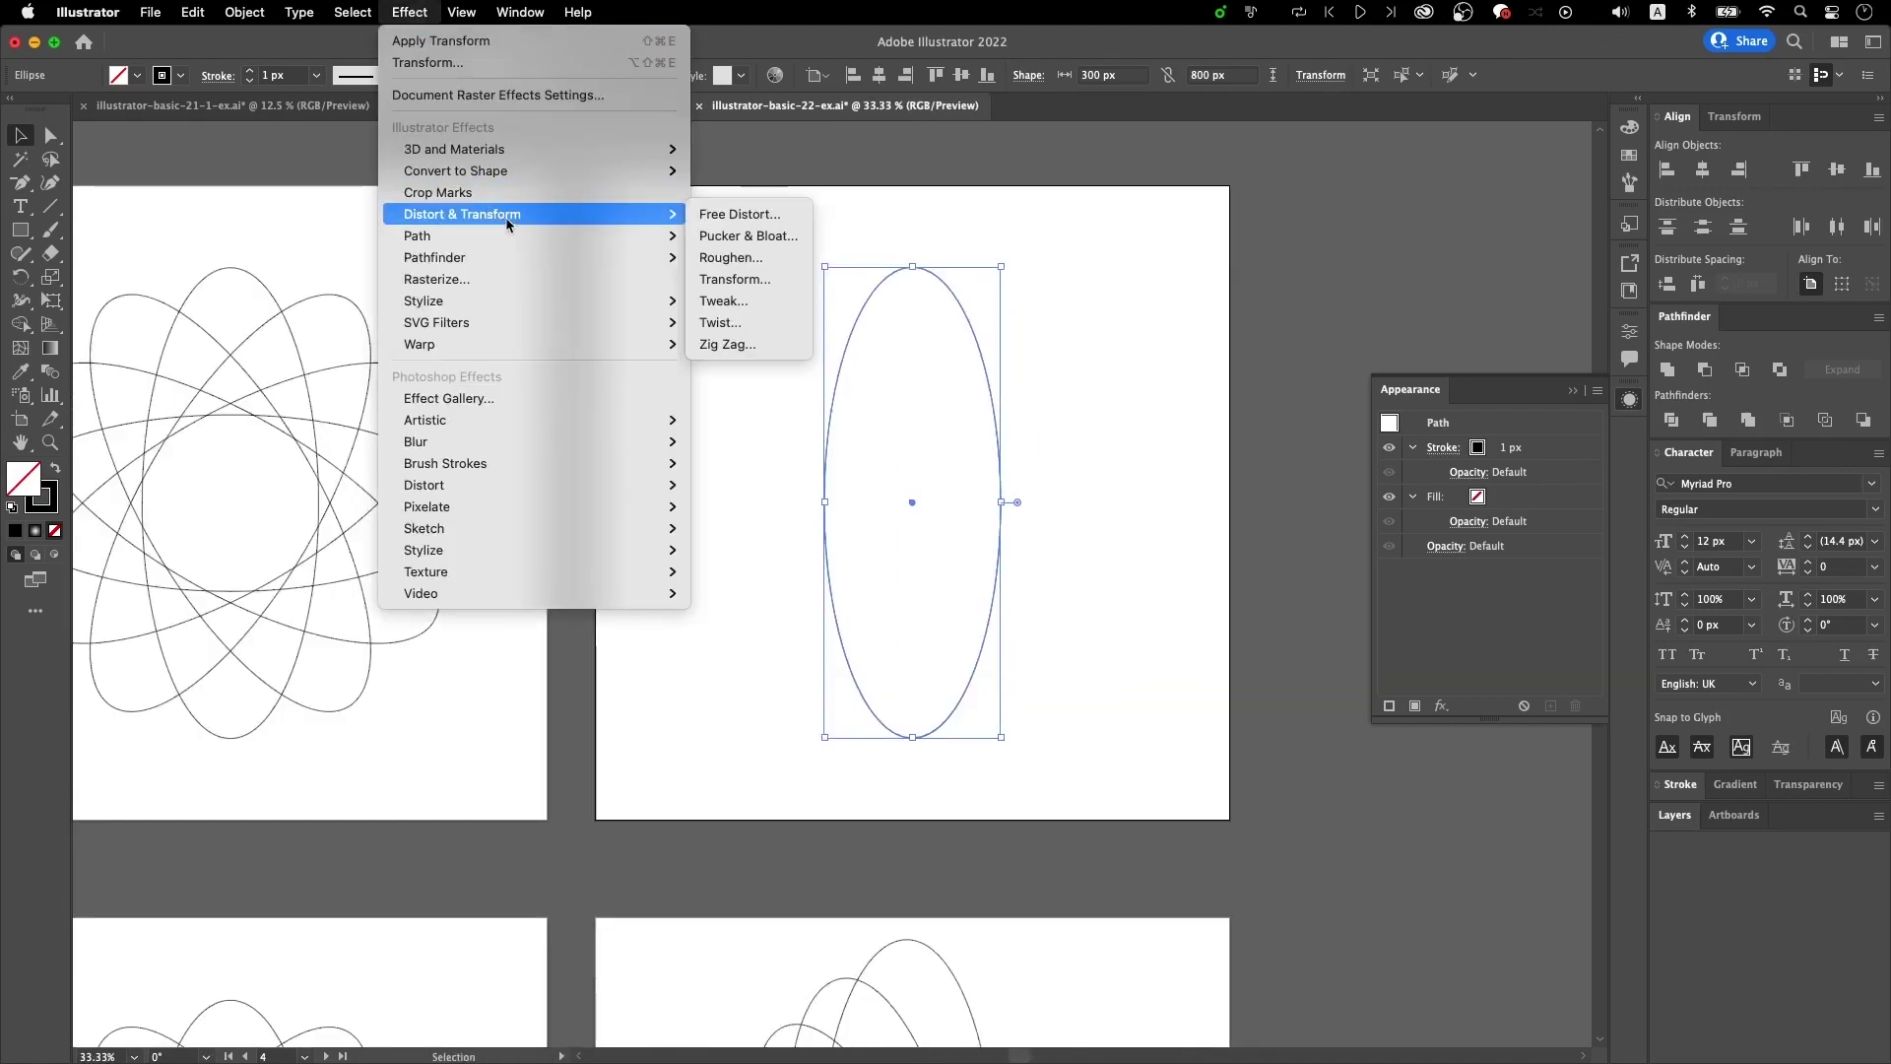
click(752, 283)
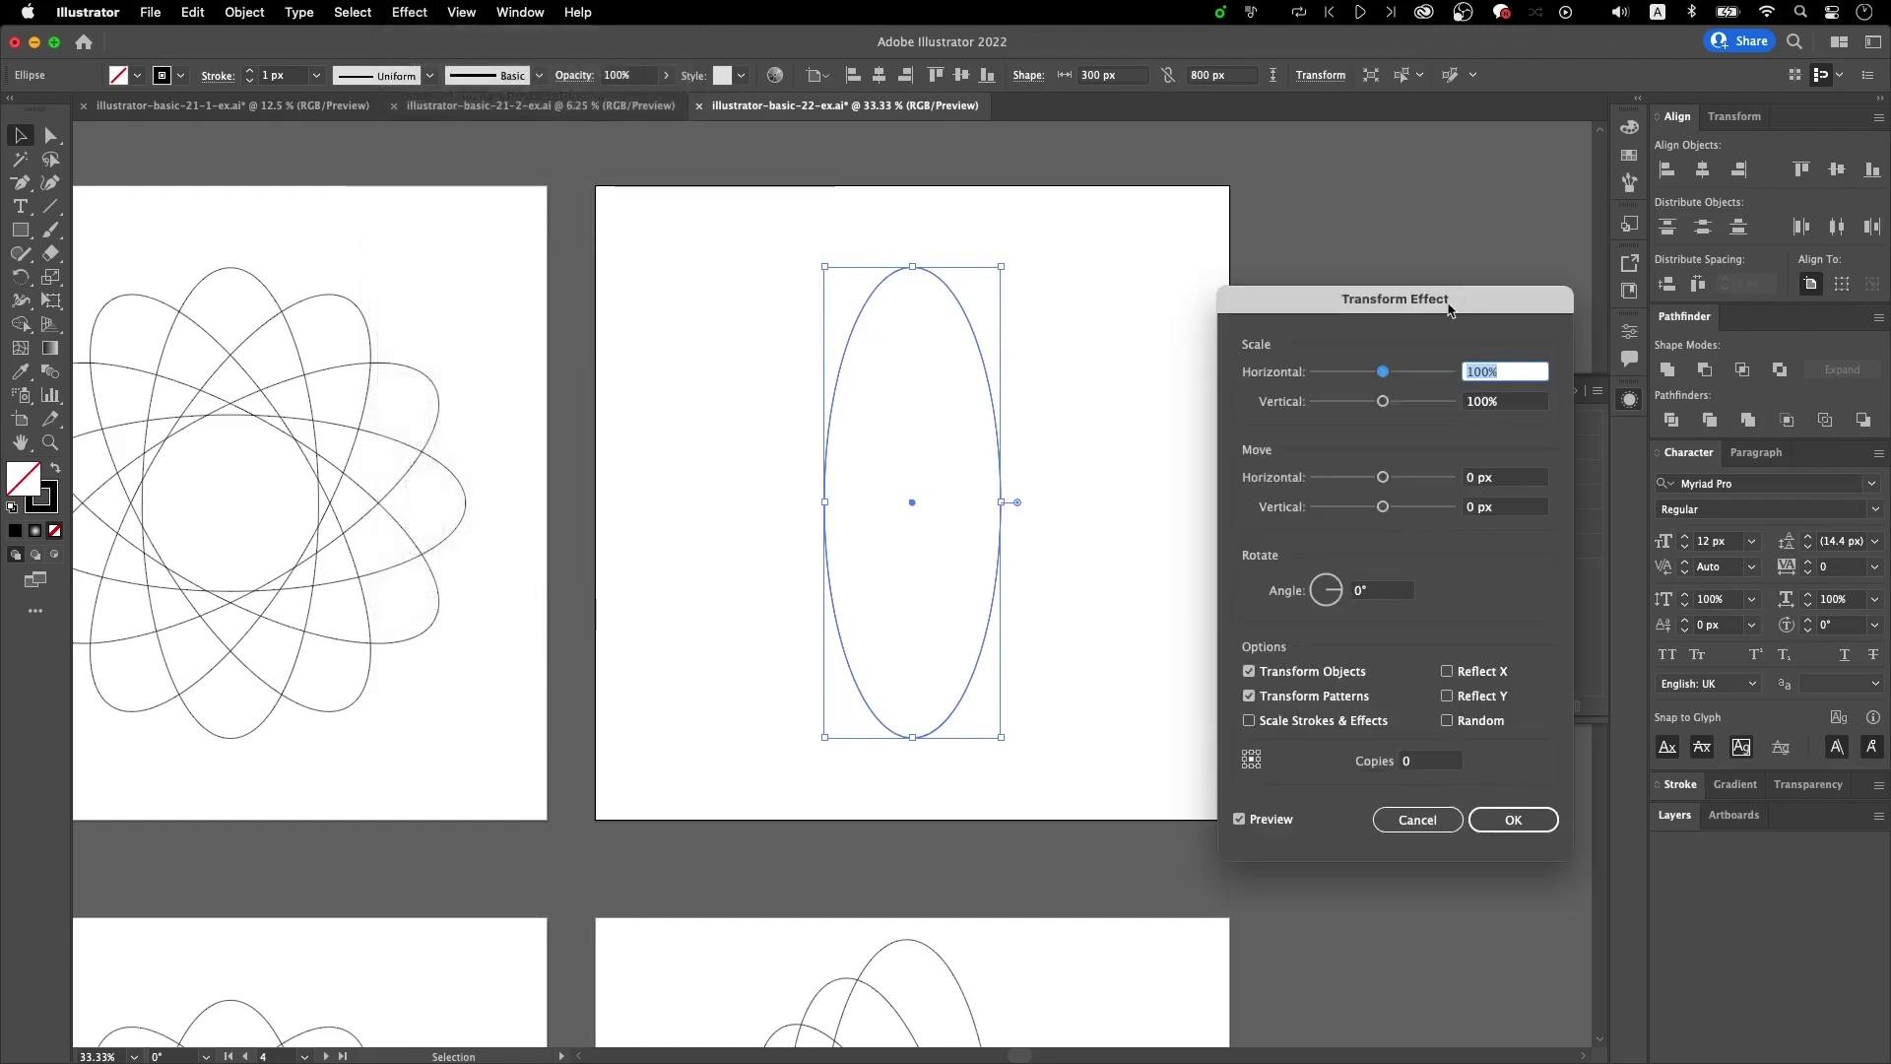
- Set the Transform effect's horizontal and vertical scale to 95%
click(1492, 373)
drag(1495, 373, 1430, 375)
text(95)
key(Tab)
text(95)
key(Tab)
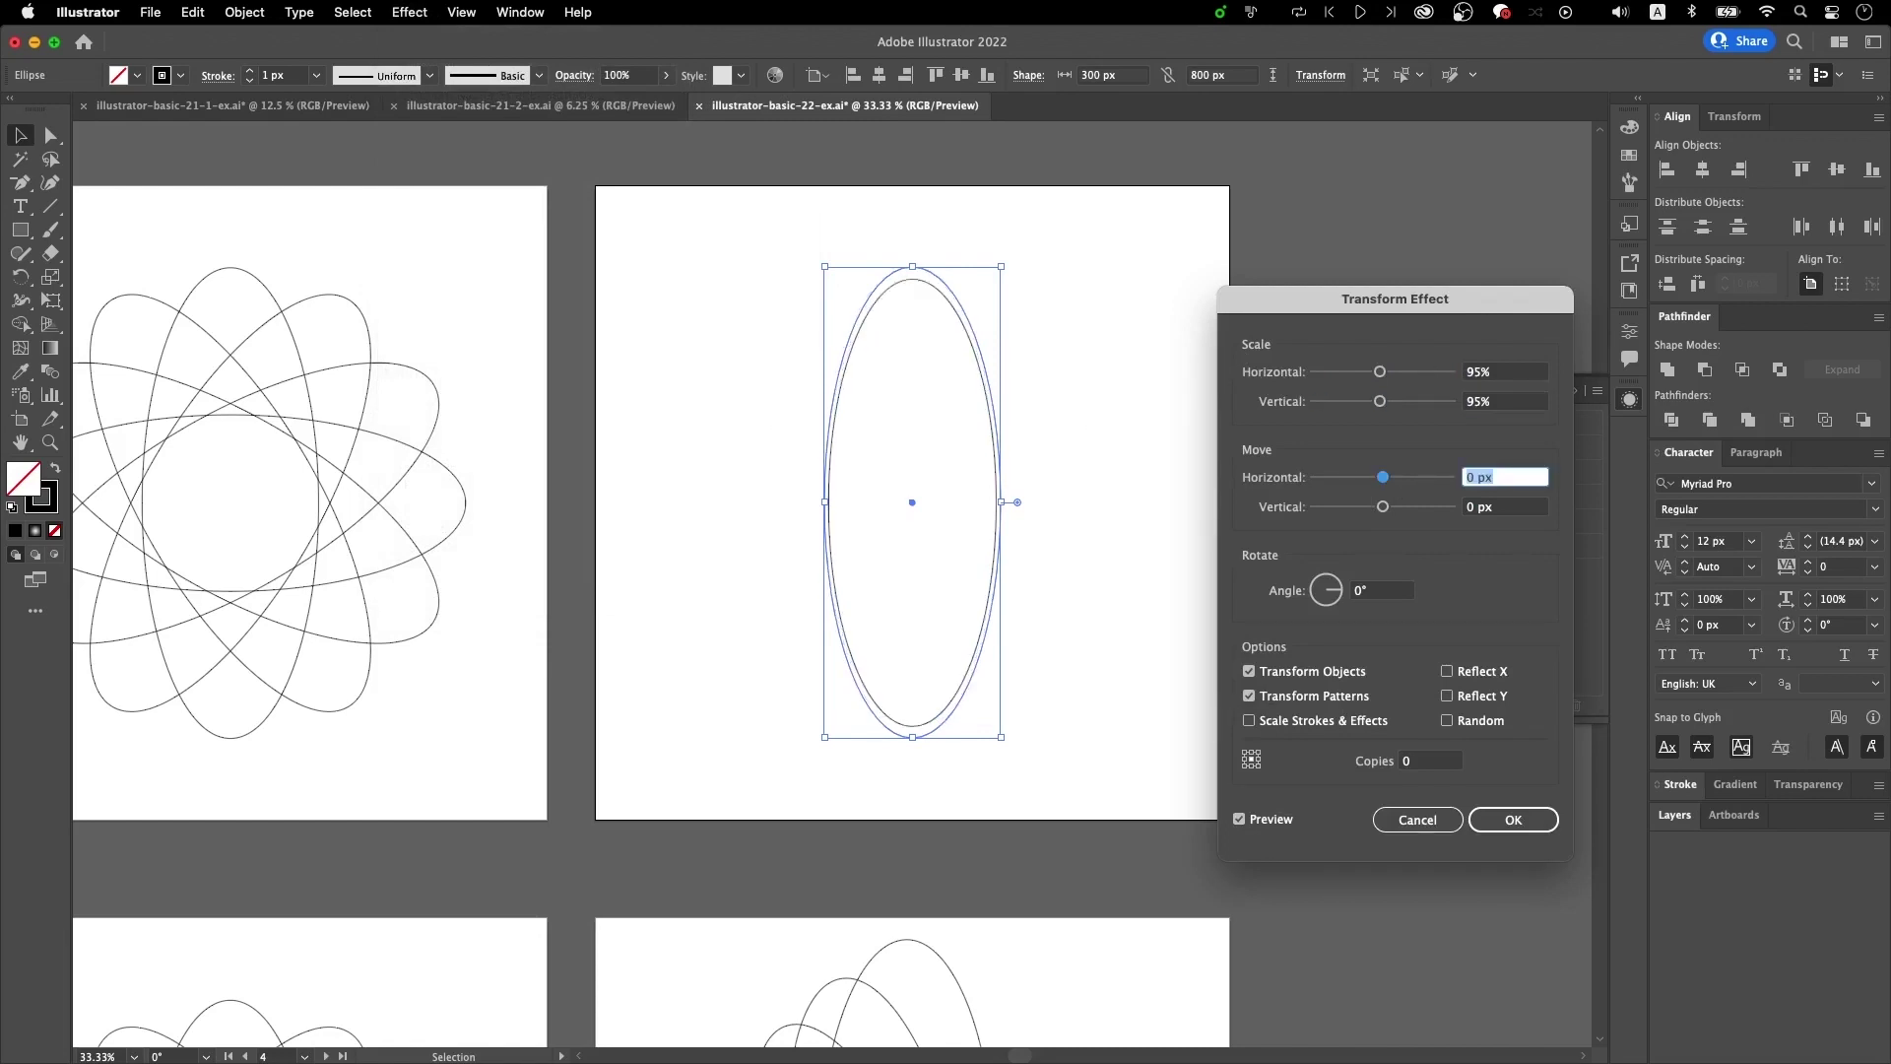
- Set the effect's move to 10 px horizontally and -10 px vertically, with a rotation angle of 10°
text(10)
key(Tab)
text(-10)
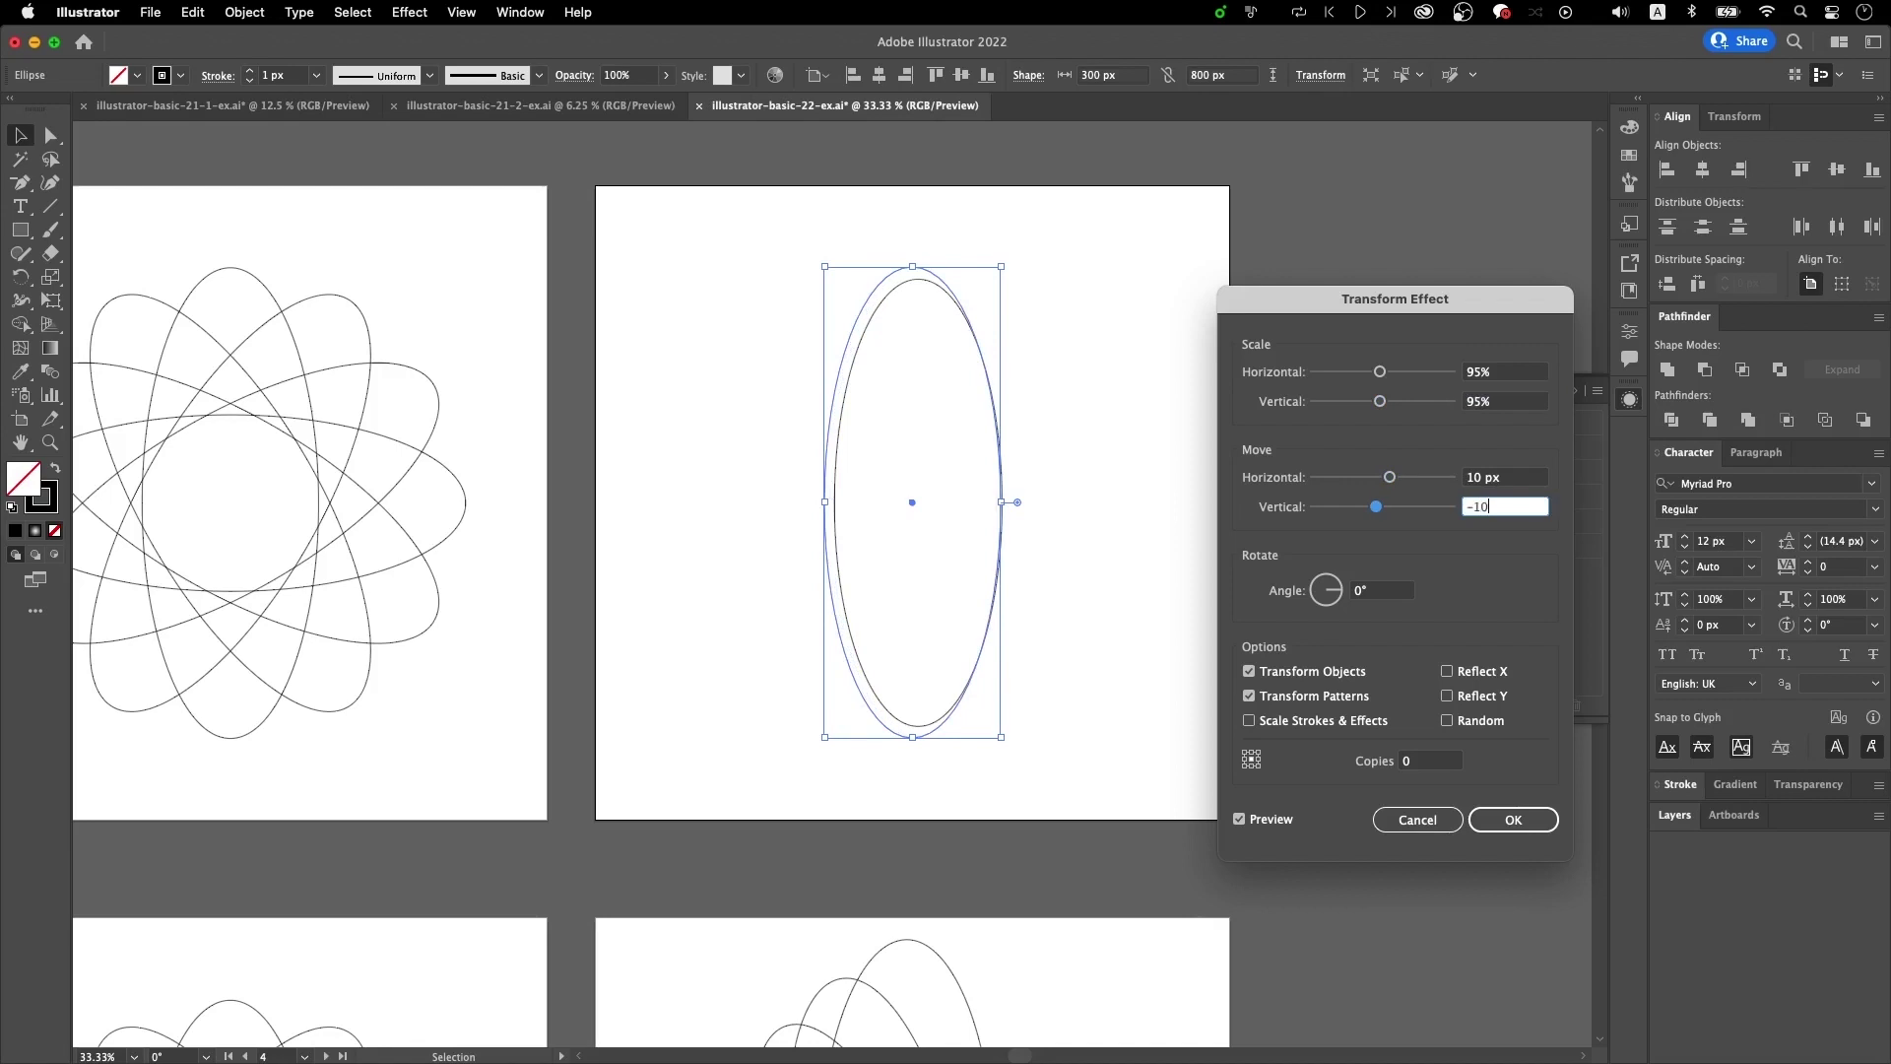
key(Tab)
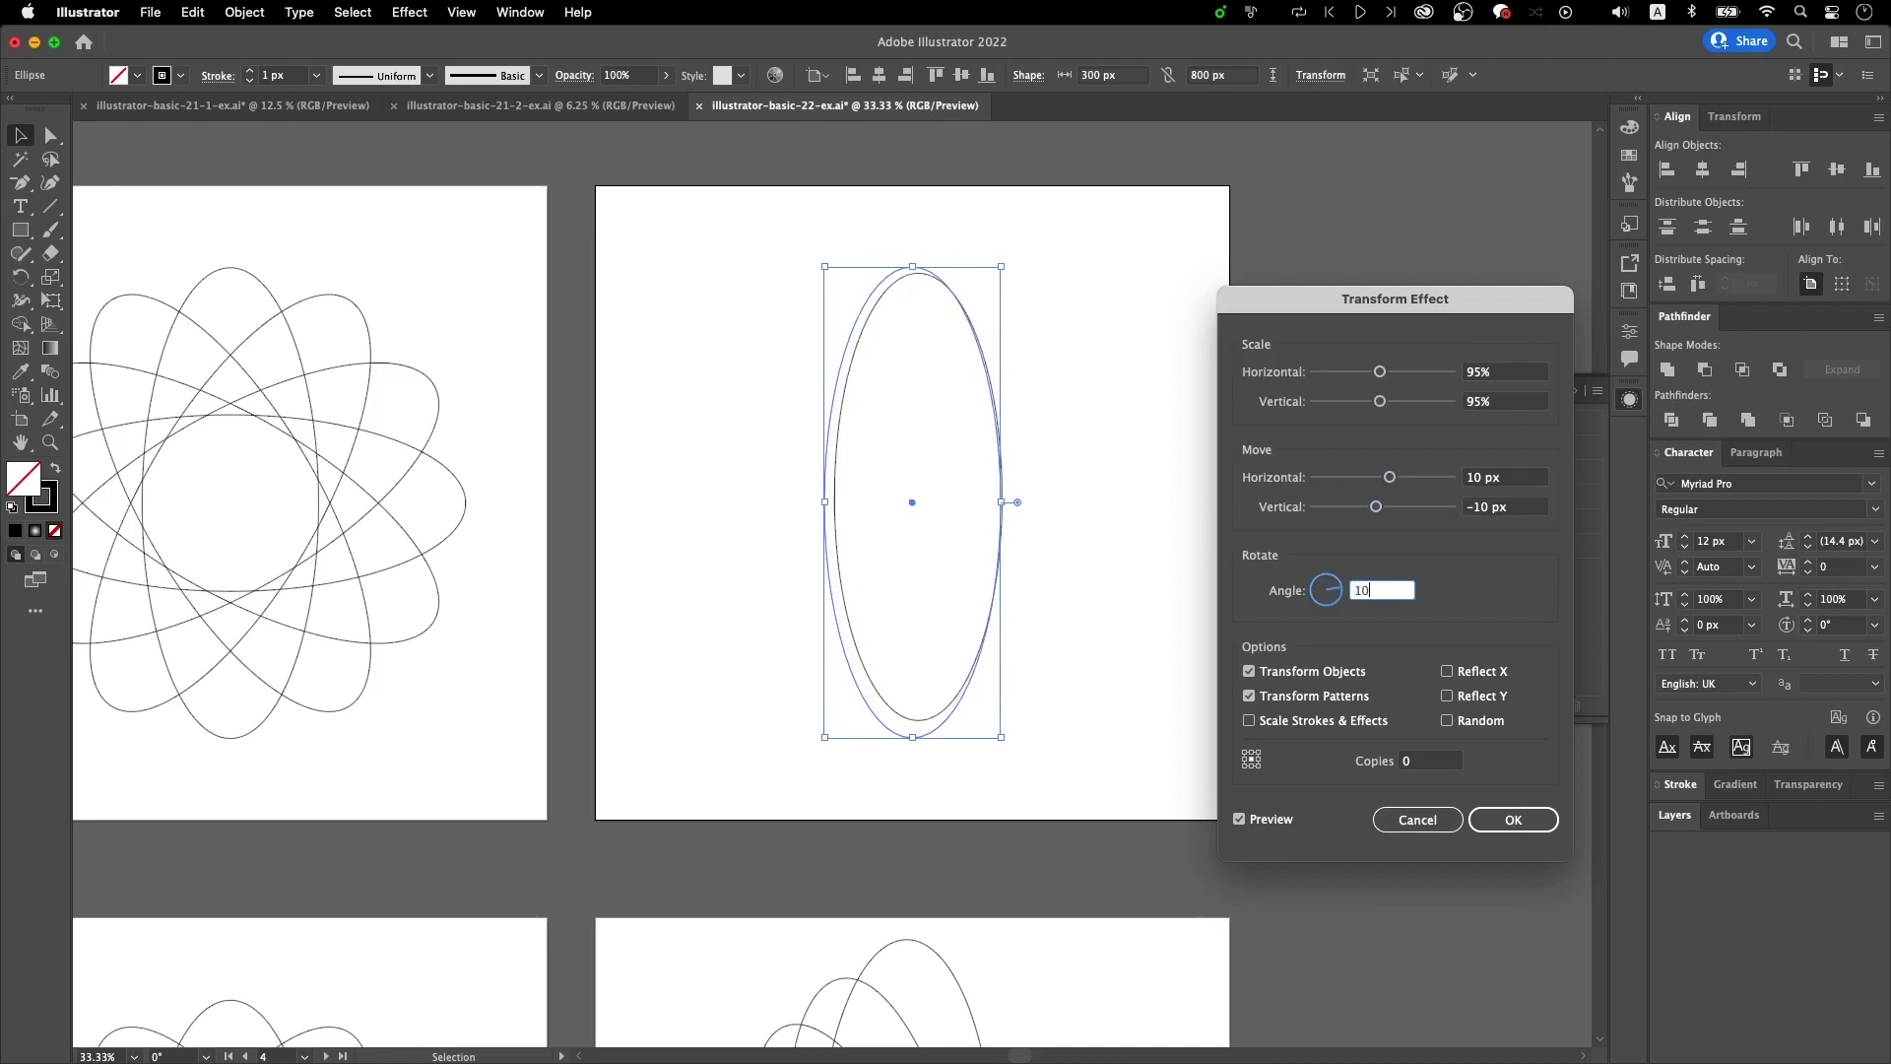
key(Tab)
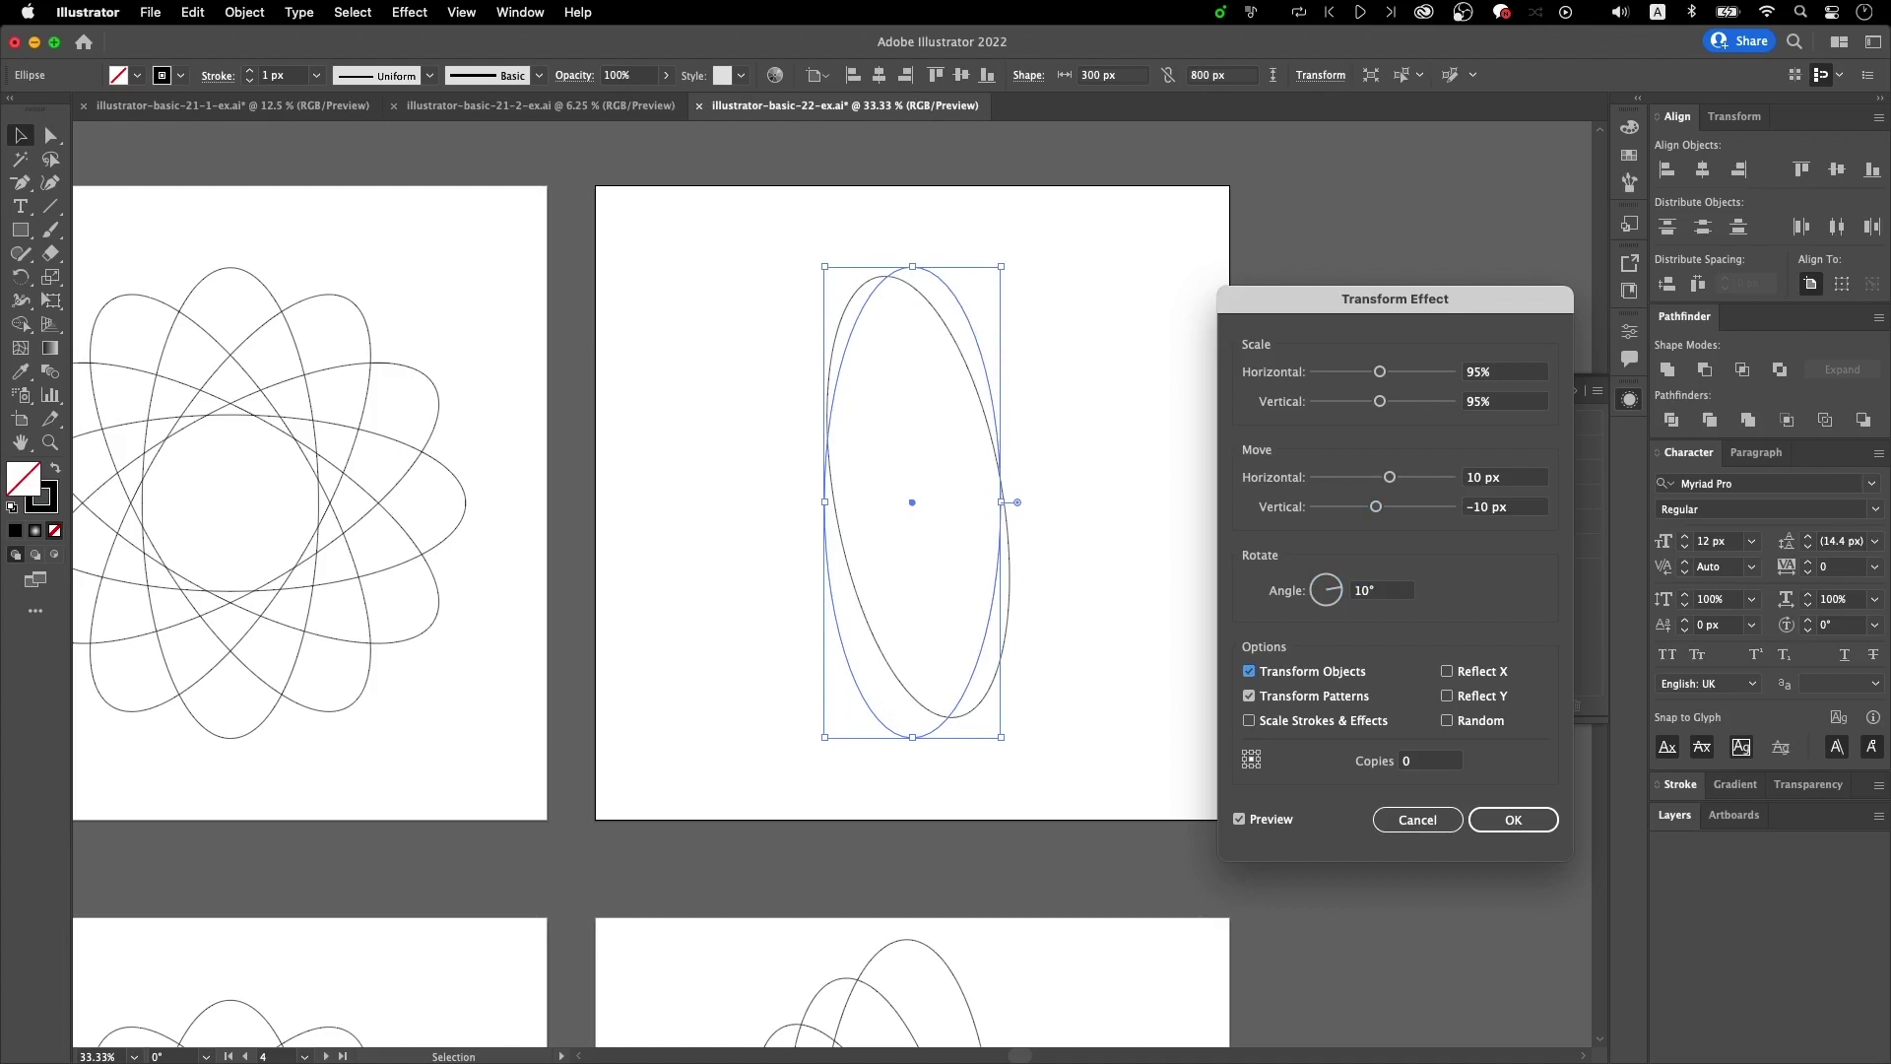
- Set the effect to 36 copies with a move of -65 px horizontally and 28 px vertically, and apply it
key(Tab)
key(Tab)
key(Tab)
key(Tab)
key(Tab)
key(Tab)
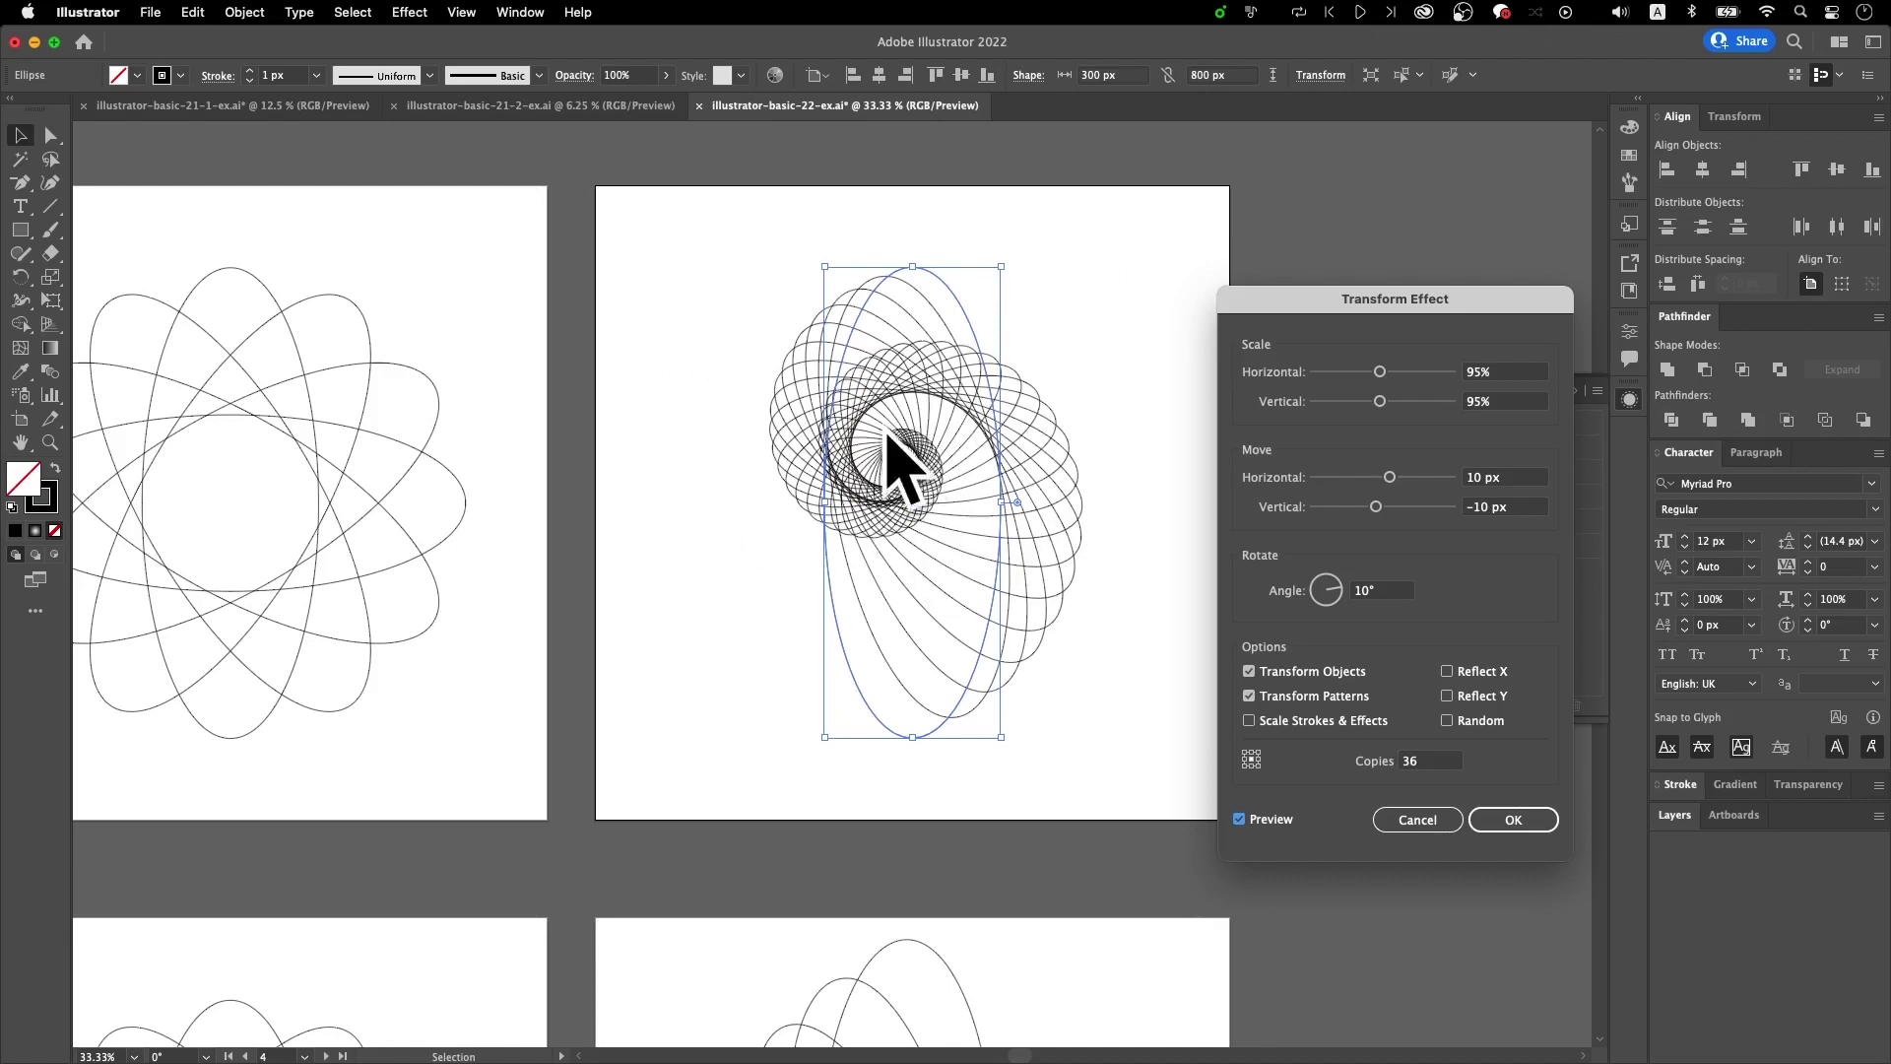
drag(1377, 507, 1342, 486)
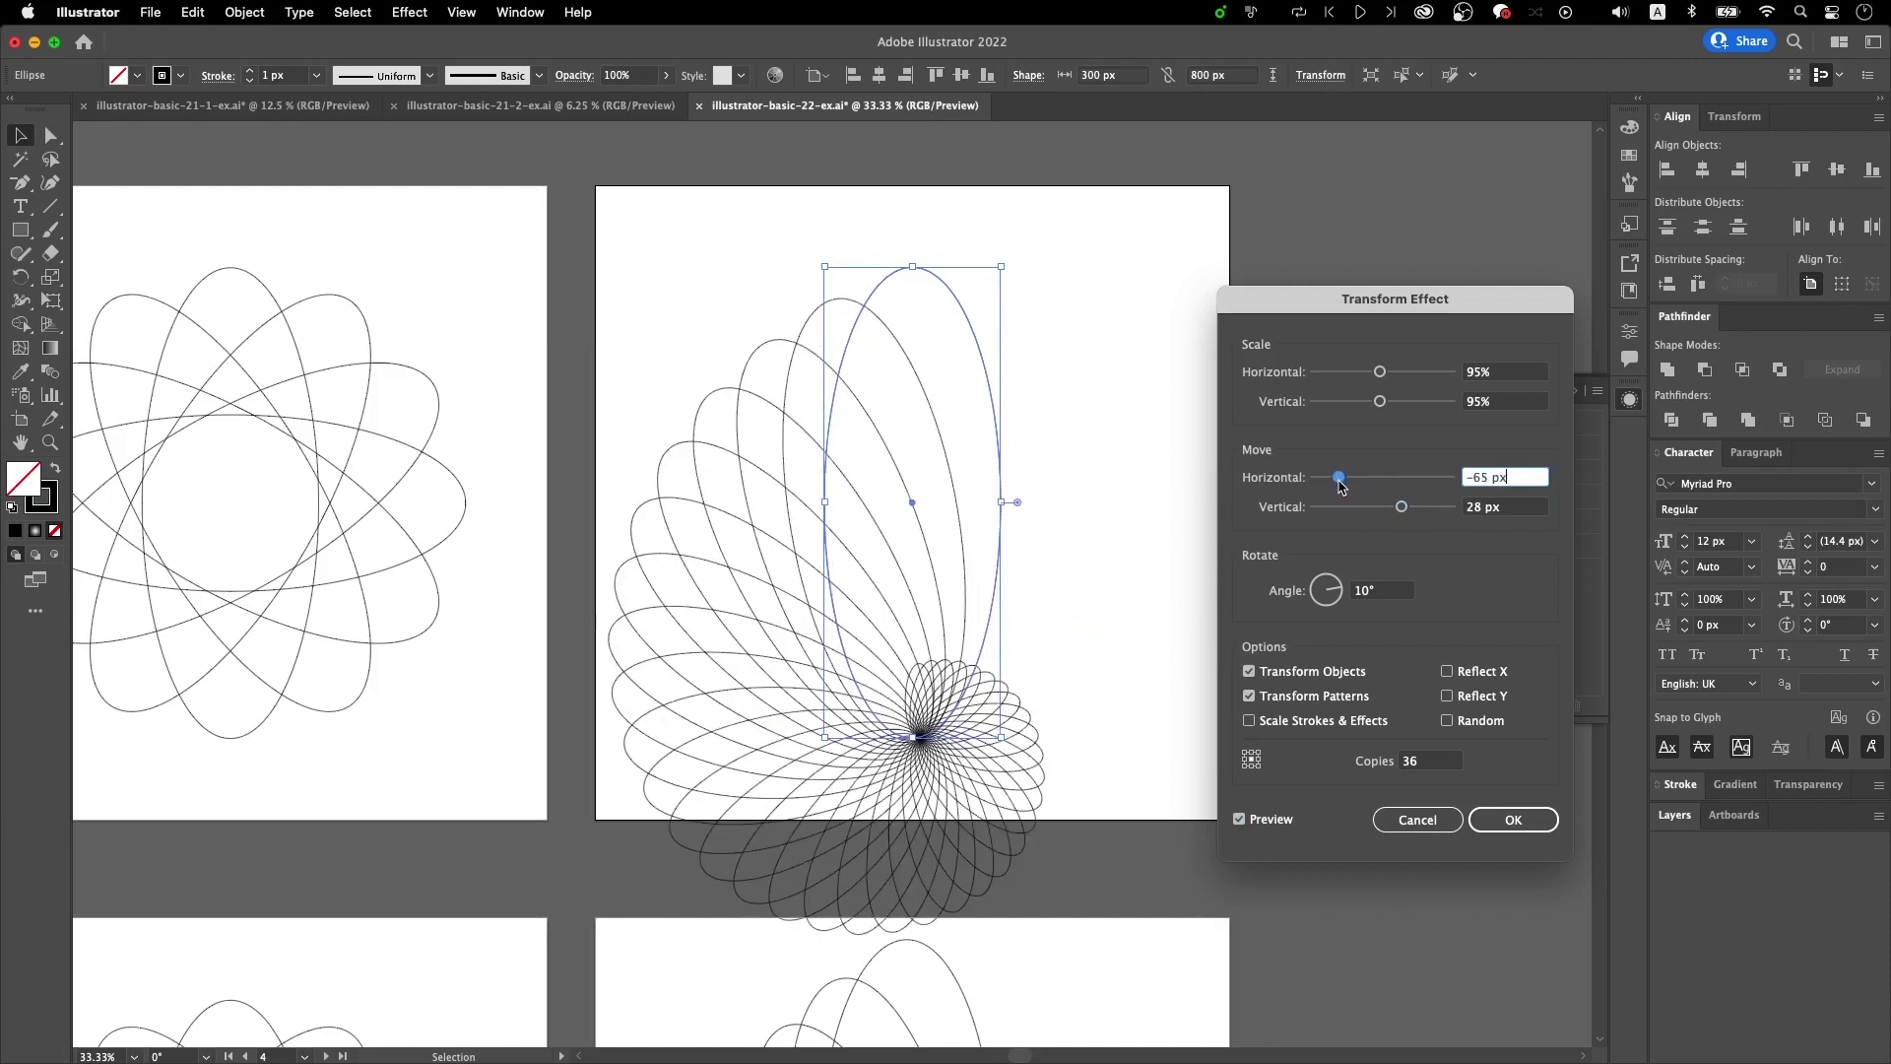
click(1514, 819)
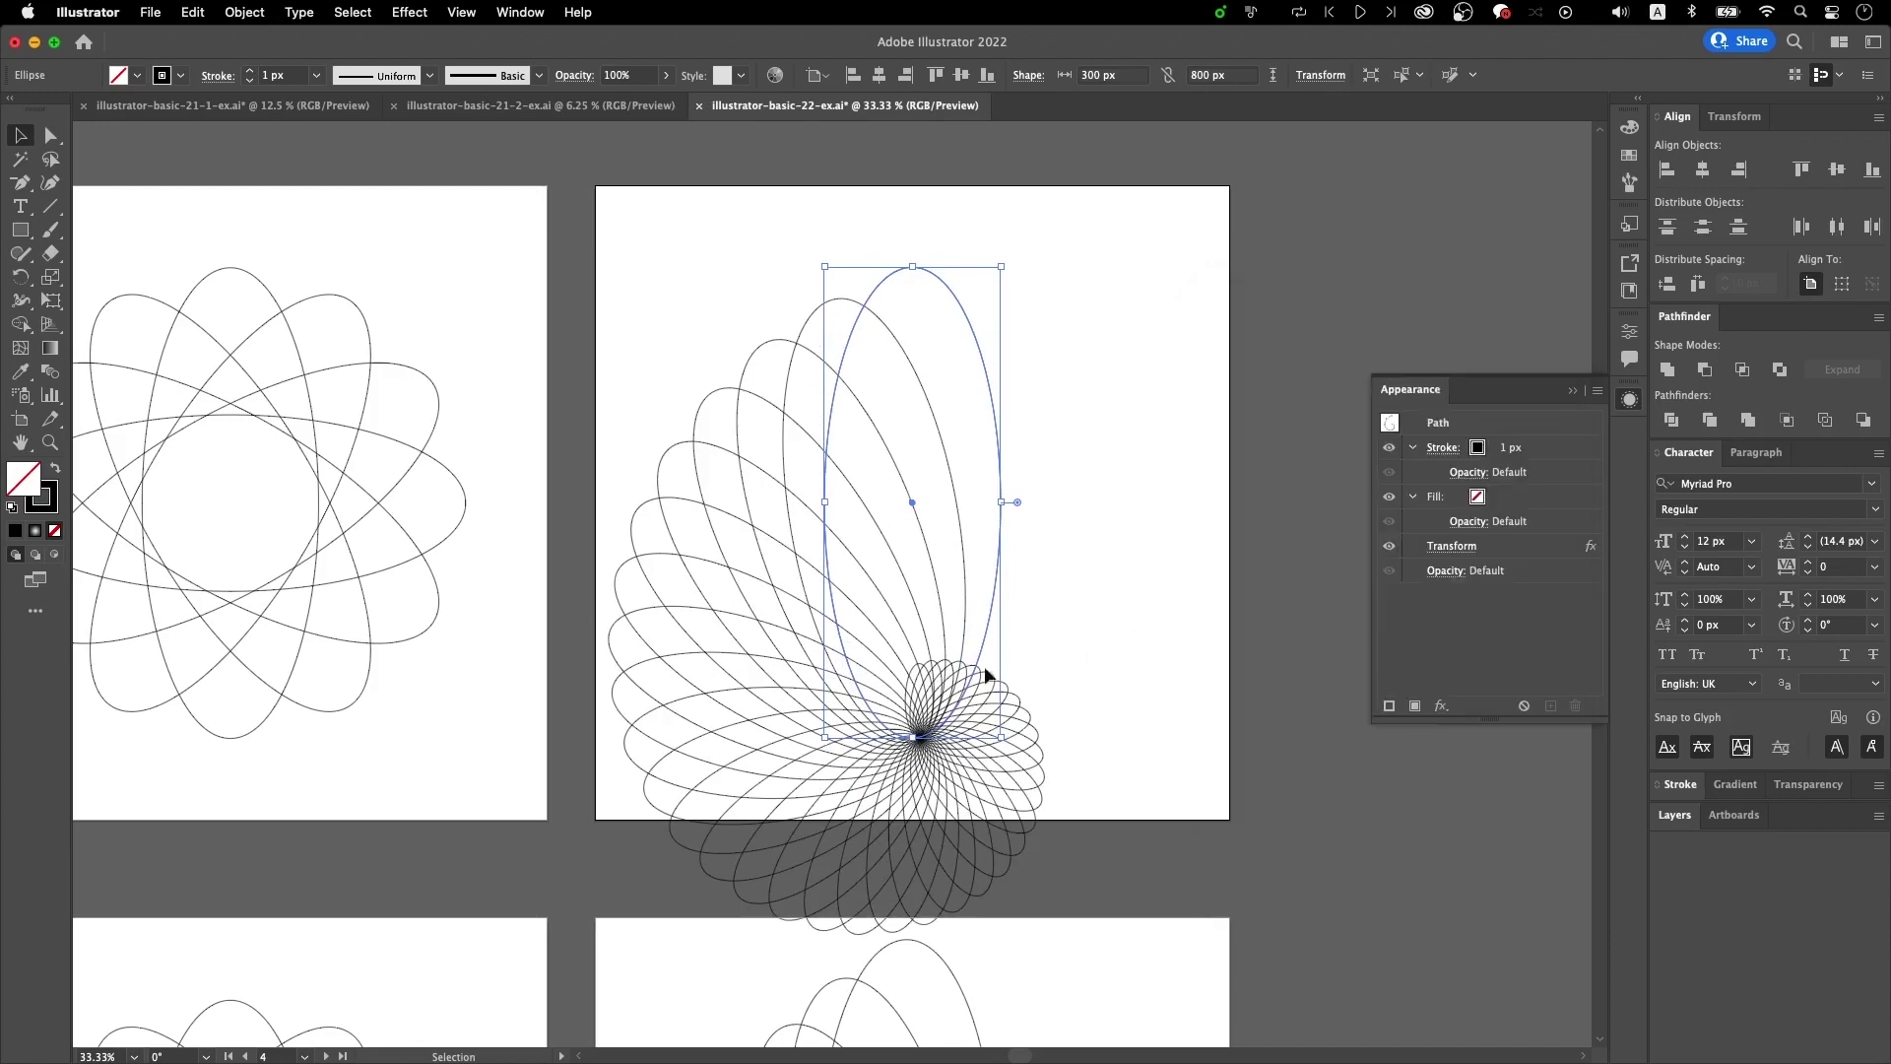
- Move the ellipse spiral up and slightly right so its lower part fits the artboard, and deselect it
drag(1009, 571, 1067, 468)
drag(1229, 771, 670, 380)
click(670, 380)
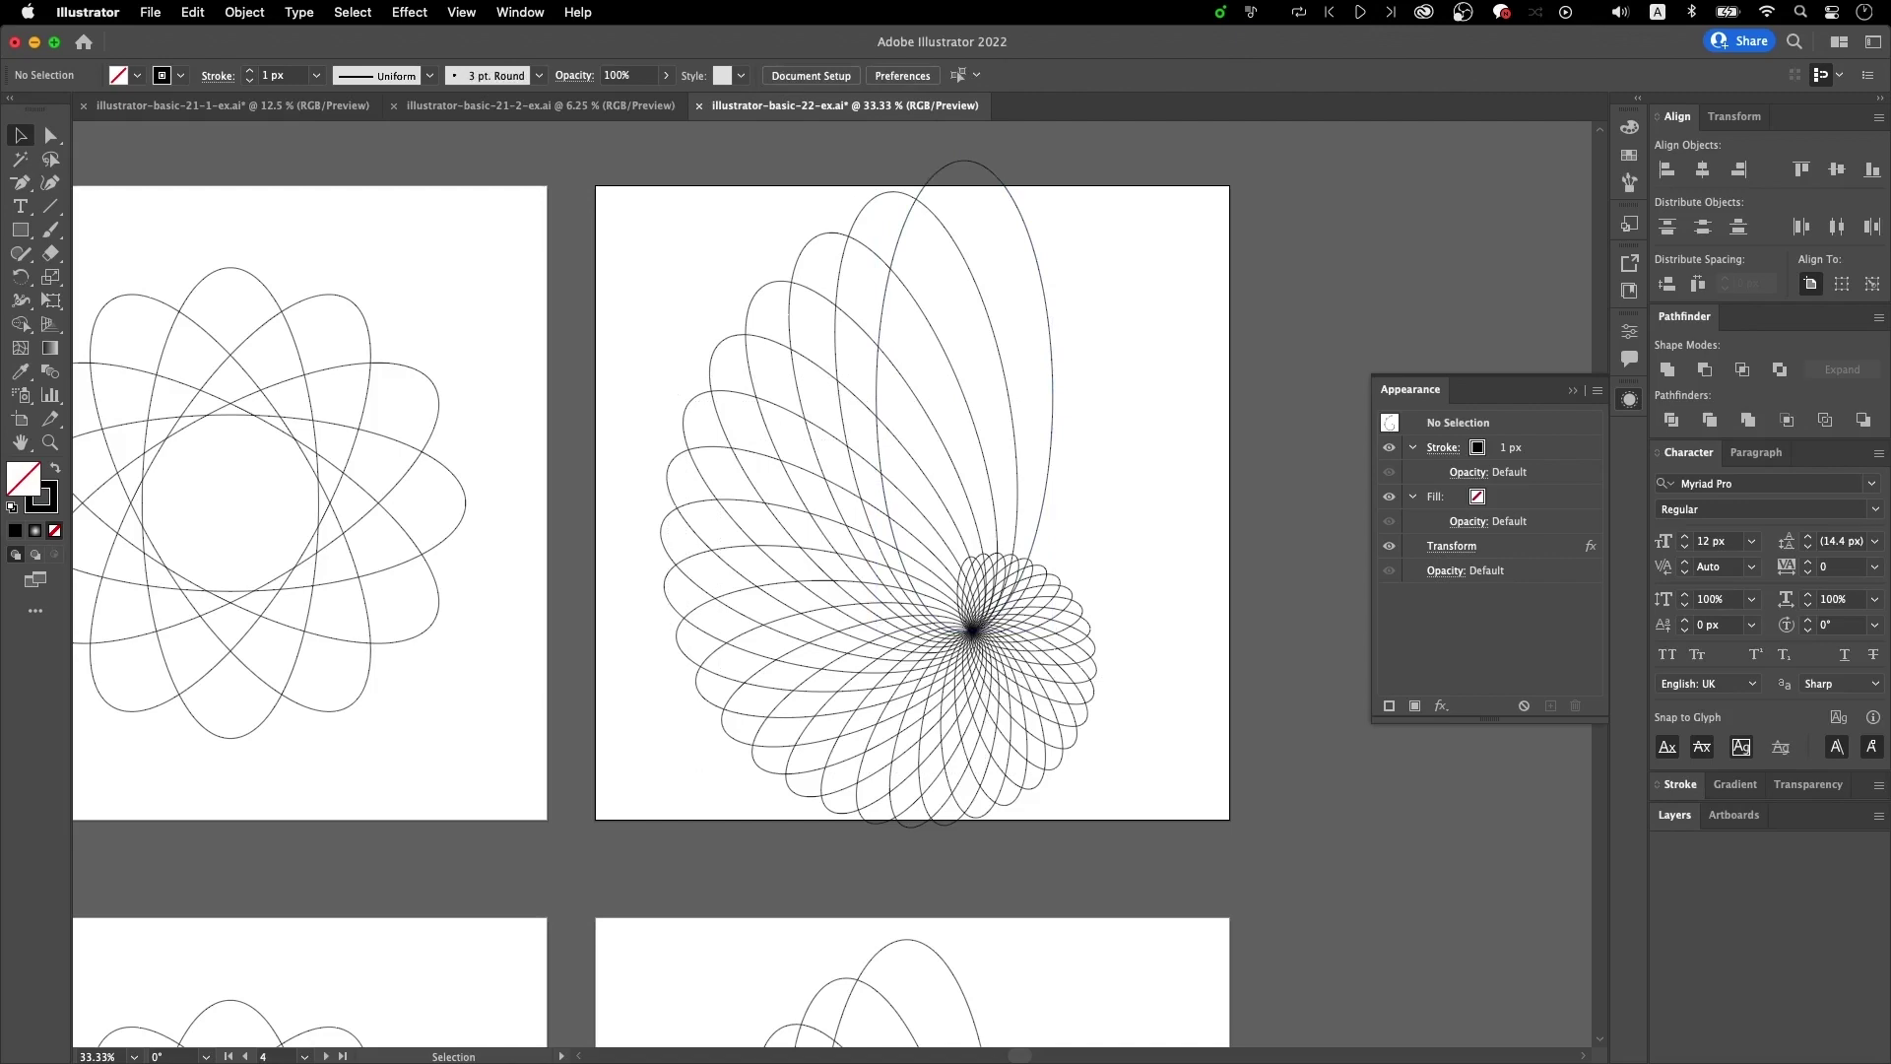
- Review the finished ellipse spiral and the other recreated patterns against the examples on the neighbouring artboards
scroll(1274, 644, down, 1)
drag(1192, 830, 1265, 802)
drag(1256, 794, 937, 507)
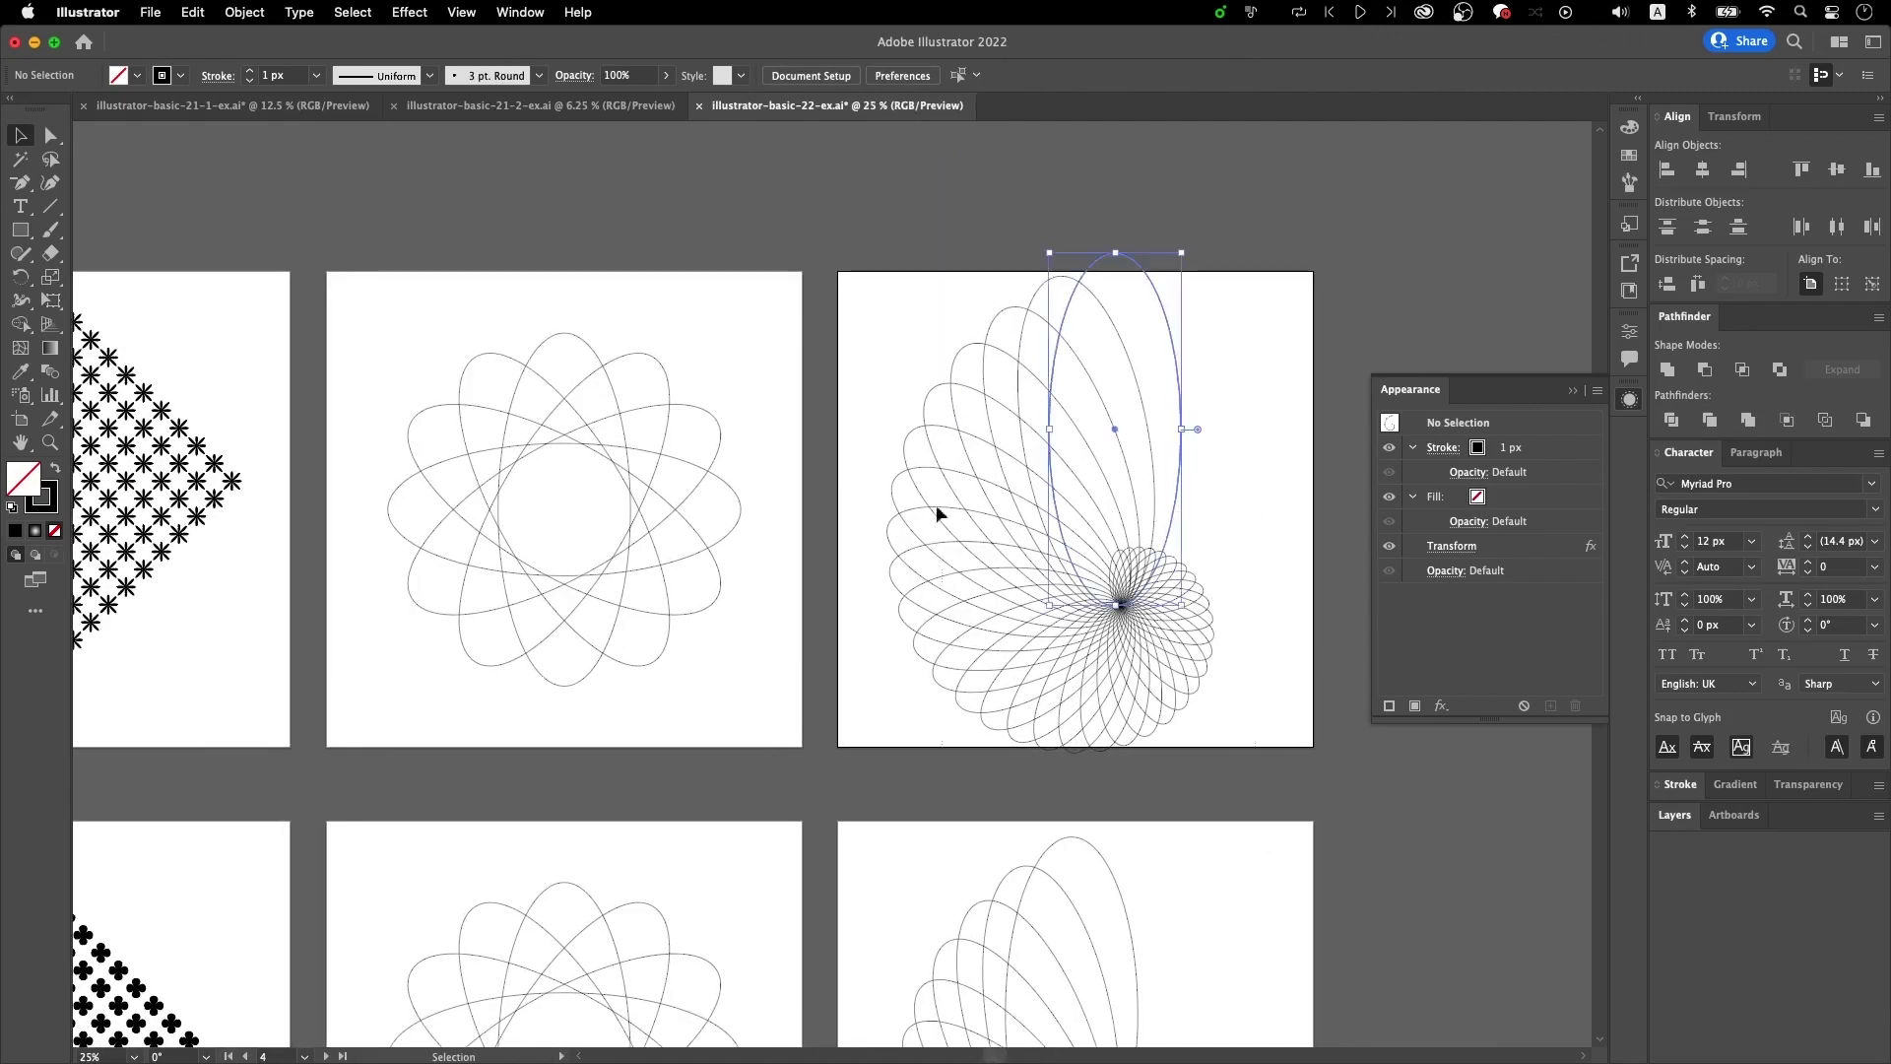
click(936, 507)
drag(488, 686, 1368, 633)
drag(1237, 677, 1132, 388)
scroll(1119, 528, up, 4)
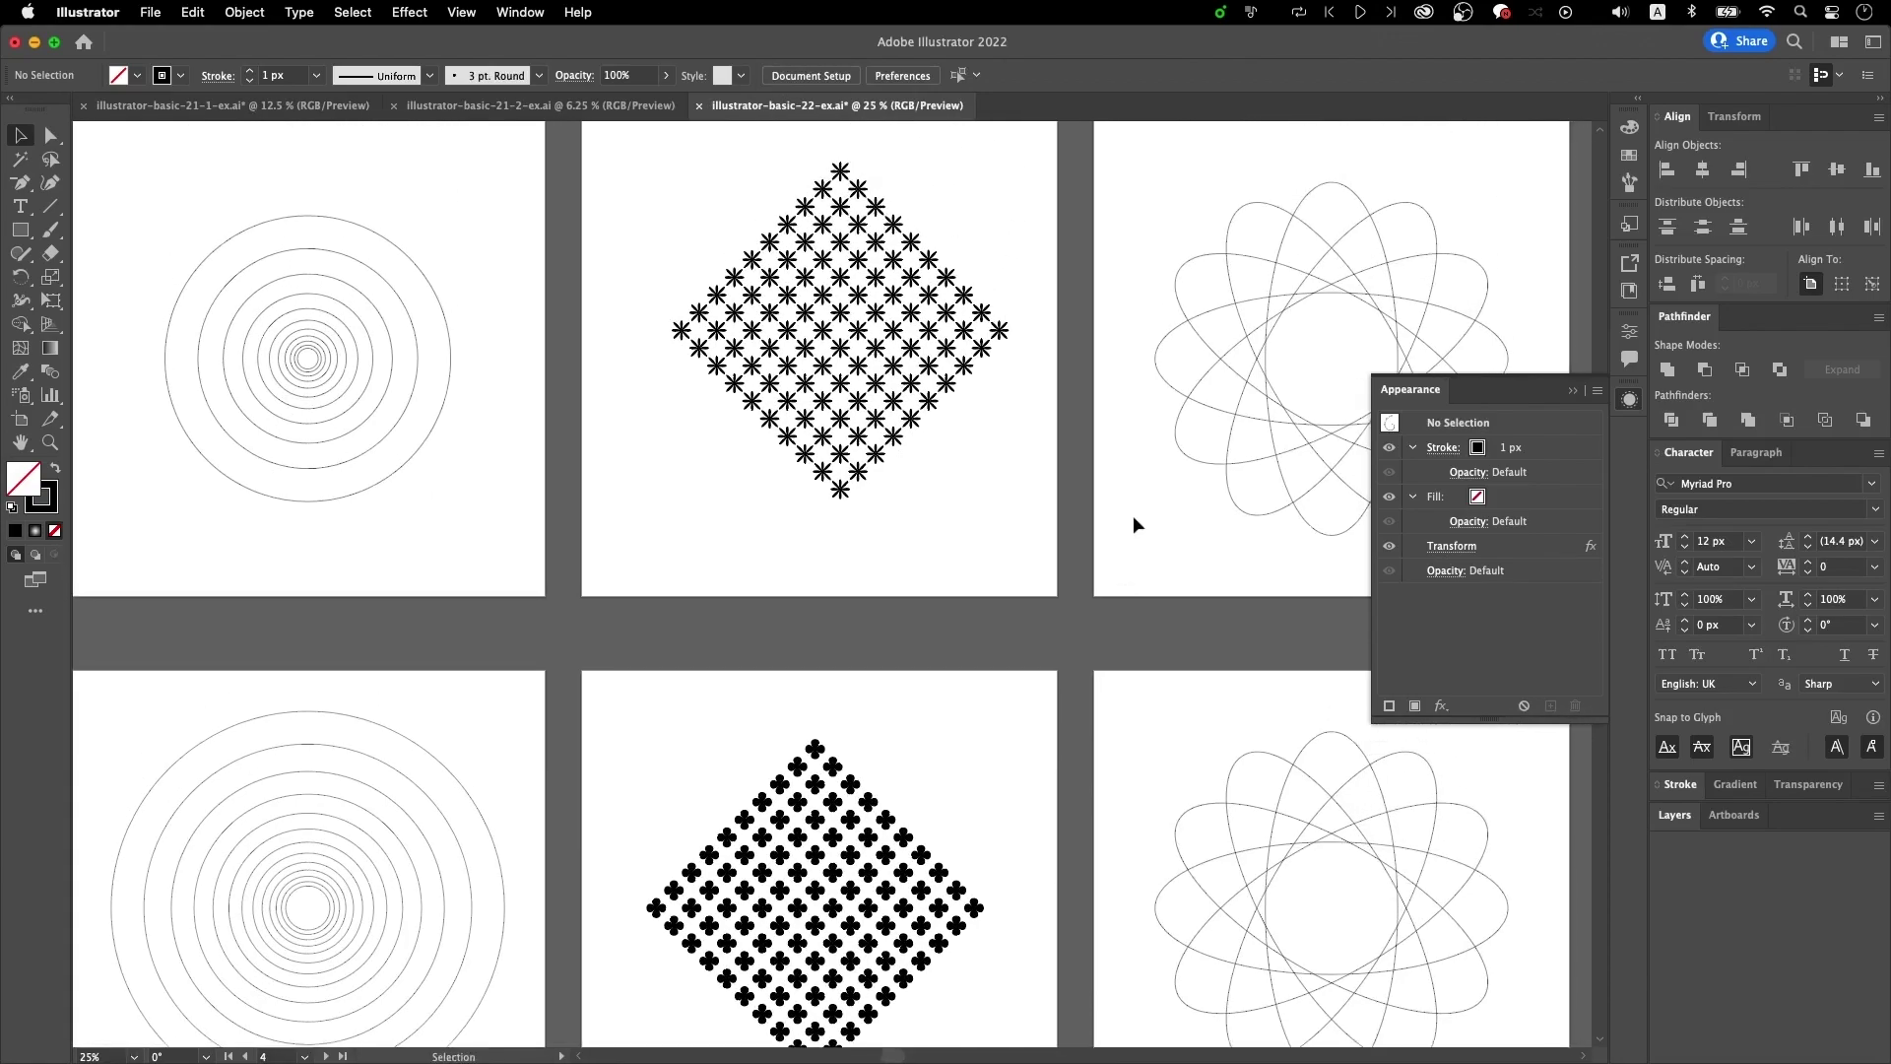